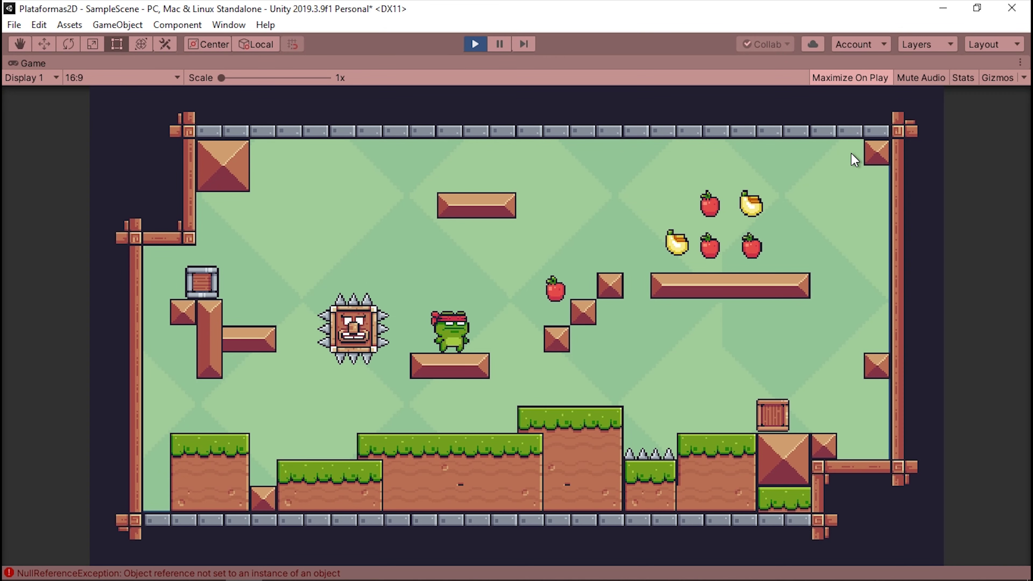
Play-test the level, jumping the frog right to grab the apple and back onto the platforms.
{"action": "key", "text": "Right"}
{"action": "key", "text": "space"}
{"action": "key", "text": "Left"}
{"action": "key", "text": "space"}
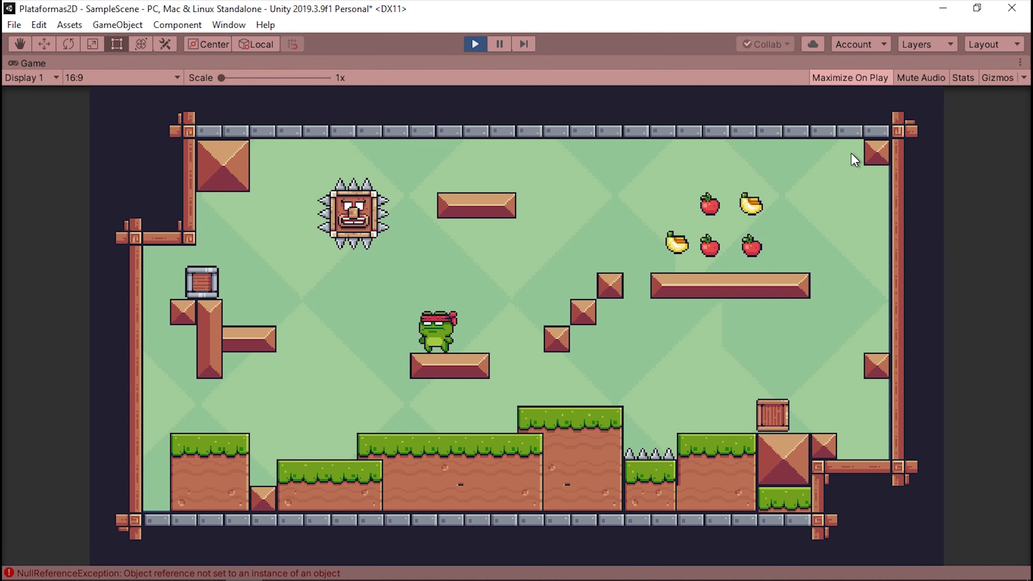
{"action": "key", "text": "Right"}
{"action": "key", "text": "space"}
{"action": "key", "text": "Left"}
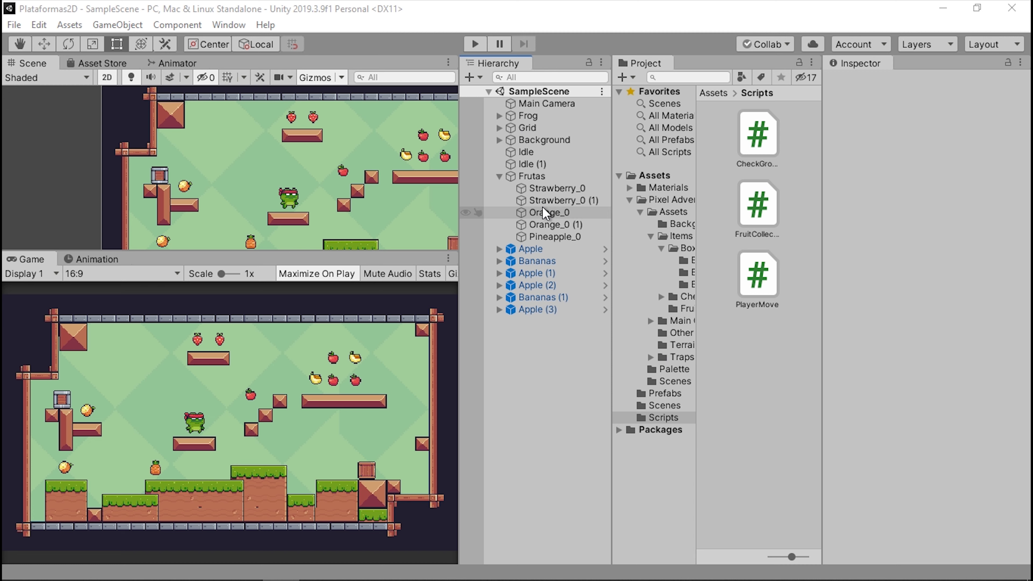
Center the level in the Scene view, collapse Frutas and widen the Project folder tree.
{"action": "scroll", "coordinate": [351, 188], "scroll_direction": "down", "scroll_amount": 3}
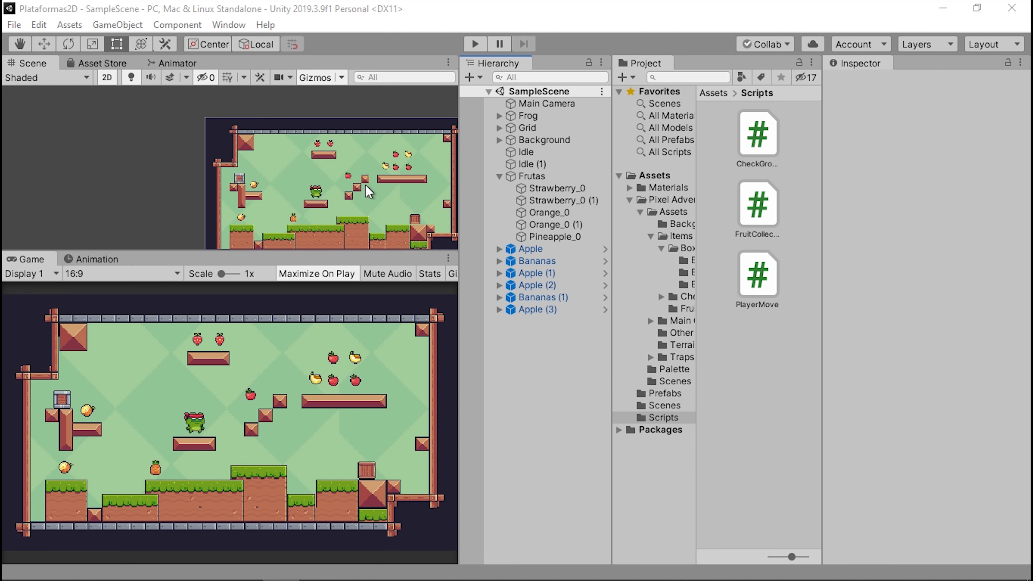
{"action": "middle_click_drag", "start_coordinate": [355, 179], "coordinate": [228, 147]}
{"action": "scroll", "coordinate": [260, 171], "scroll_direction": "up", "scroll_amount": 2}
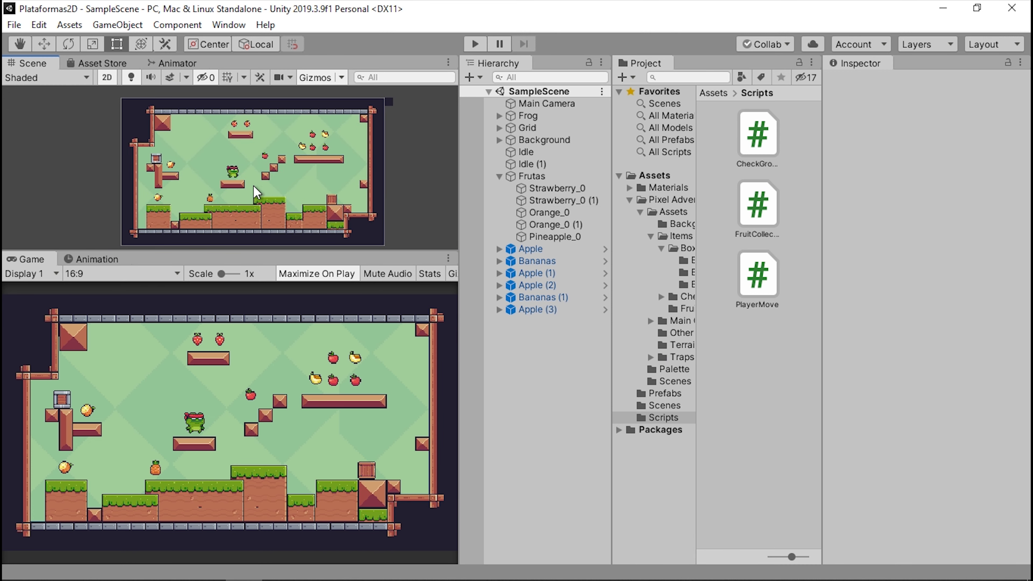
{"action": "scroll", "coordinate": [254, 171], "scroll_direction": "up", "scroll_amount": 2}
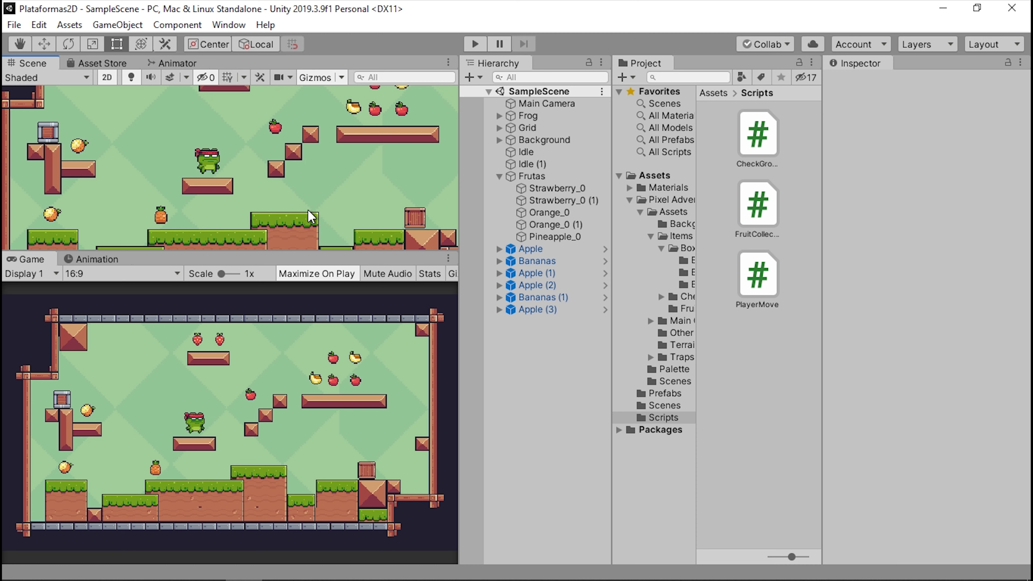
{"action": "left_click", "coordinate": [499, 176]}
{"action": "left_click_drag", "start_coordinate": [695, 223], "coordinate": [725, 223]}
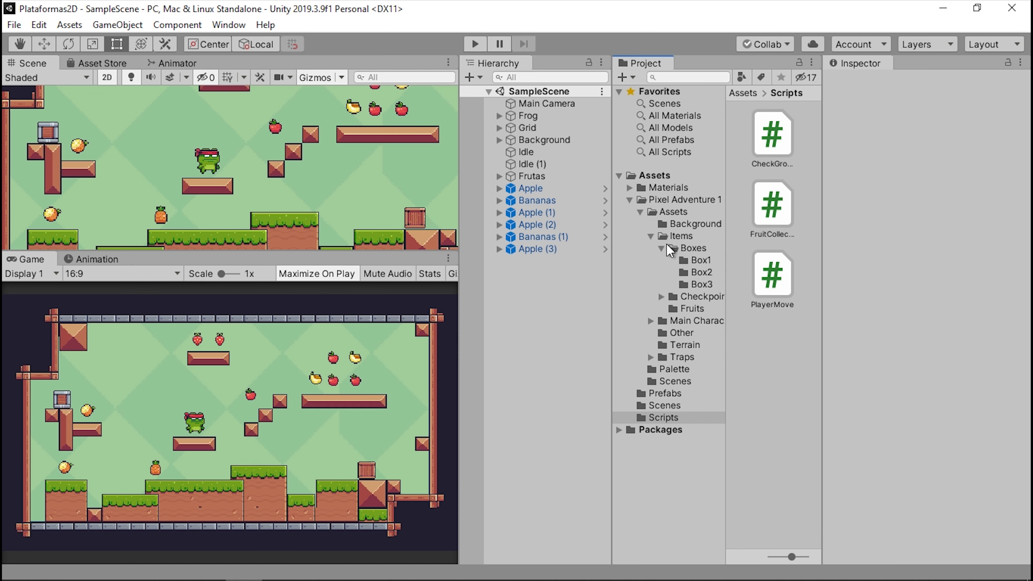
Browse Pixel Adventure 1 > Assets > Items > Traps and open the Spikes folder.
{"action": "left_click", "coordinate": [678, 211]}
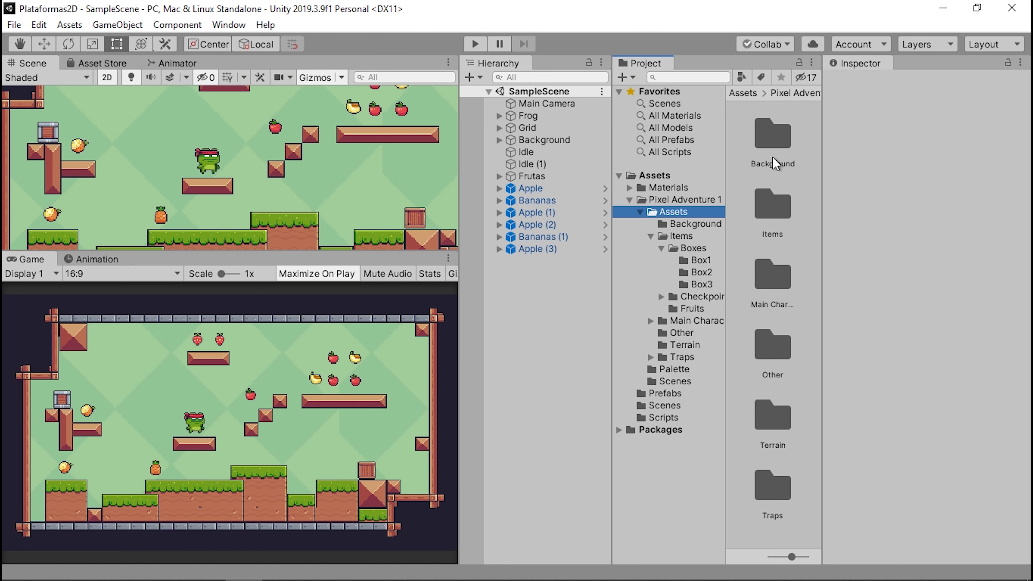
{"action": "double_click", "coordinate": [778, 335]}
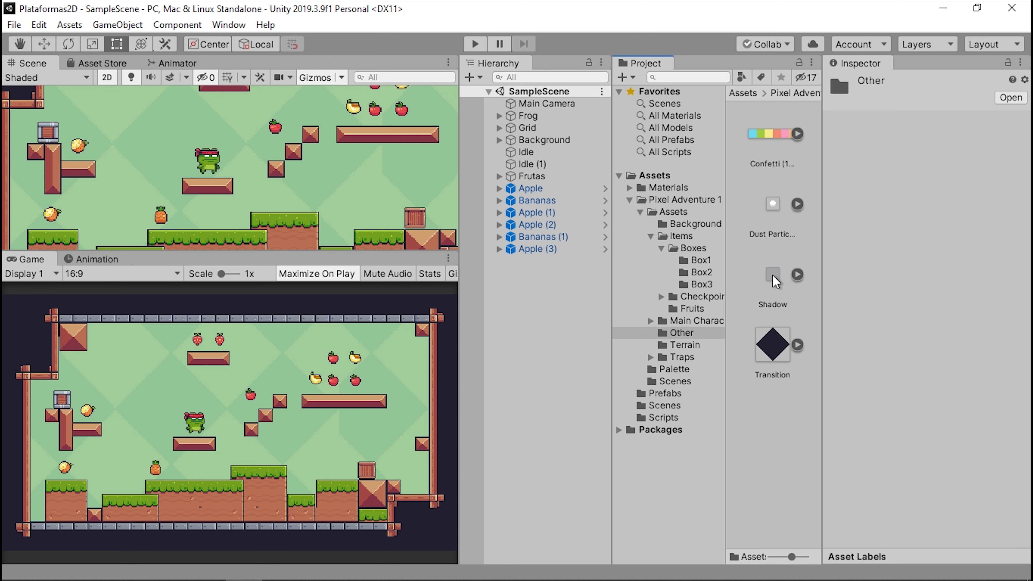
{"action": "left_click", "coordinate": [687, 346]}
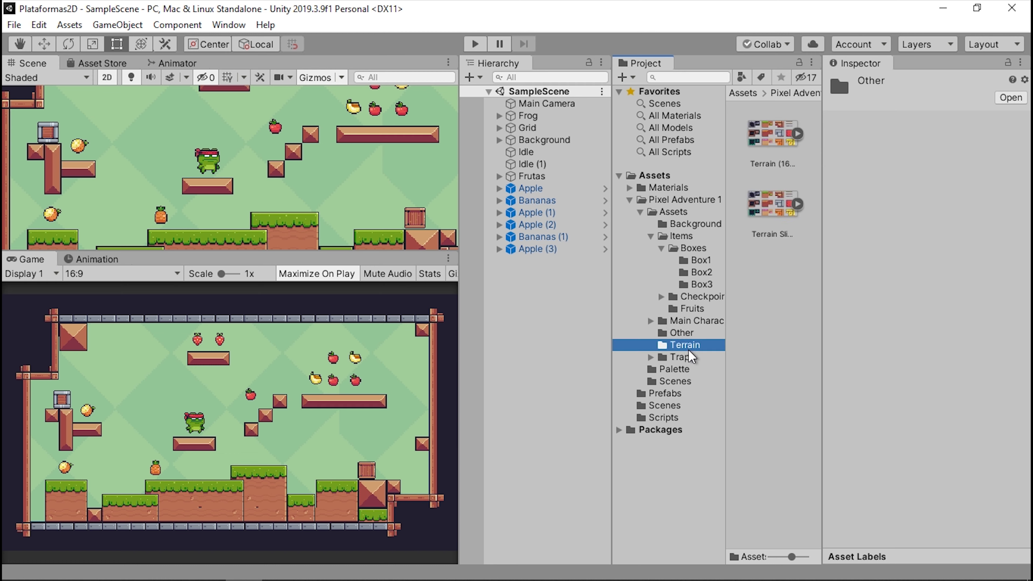
{"action": "left_click", "coordinate": [687, 357]}
{"action": "left_click", "coordinate": [650, 357]}
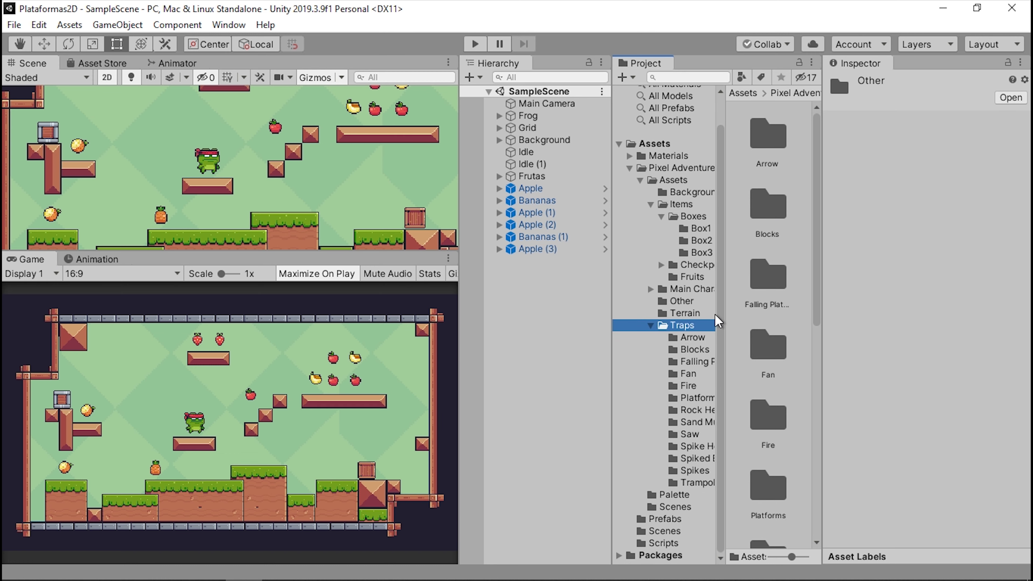
{"action": "left_click", "coordinate": [685, 471]}
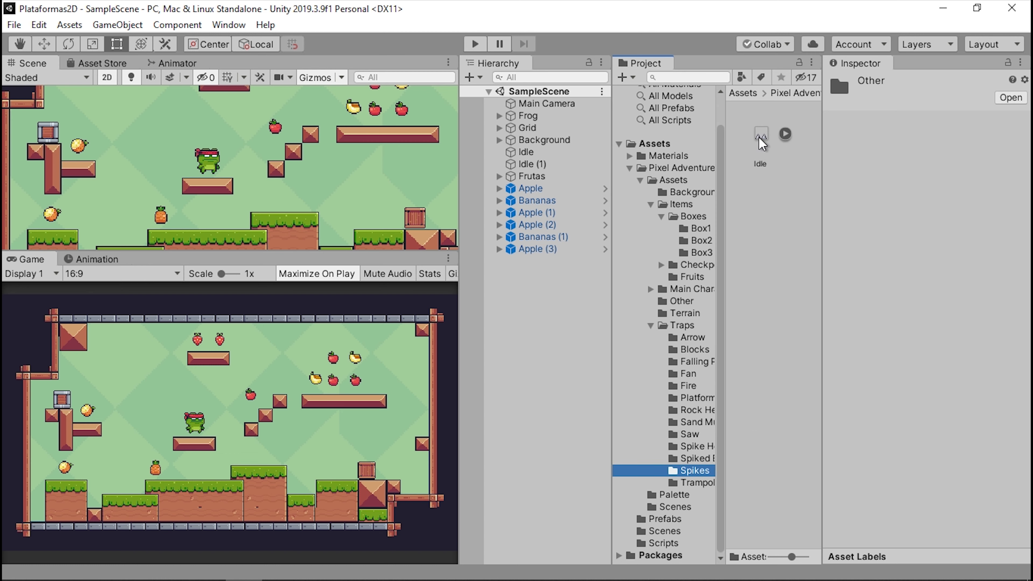
Drag the Idle spike sprite into the Scene view to create a spike object.
{"action": "left_click_drag", "start_coordinate": [761, 133], "coordinate": [315, 211]}
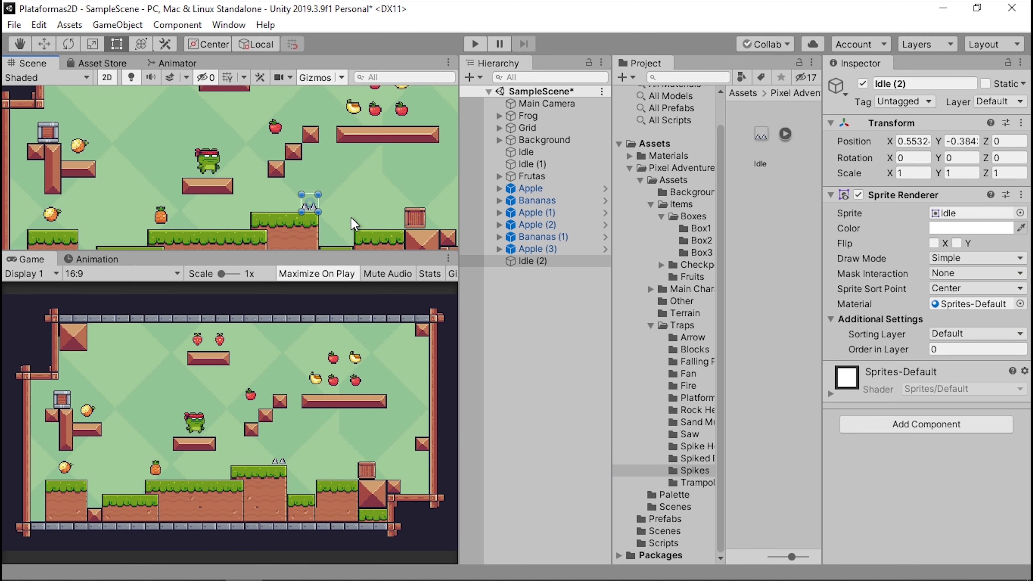
{"action": "scroll", "coordinate": [313, 209], "scroll_direction": "up", "scroll_amount": 3}
{"action": "scroll", "coordinate": [309, 208], "scroll_direction": "up", "scroll_amount": 2}
{"action": "scroll", "coordinate": [320, 195], "scroll_direction": "up", "scroll_amount": 2}
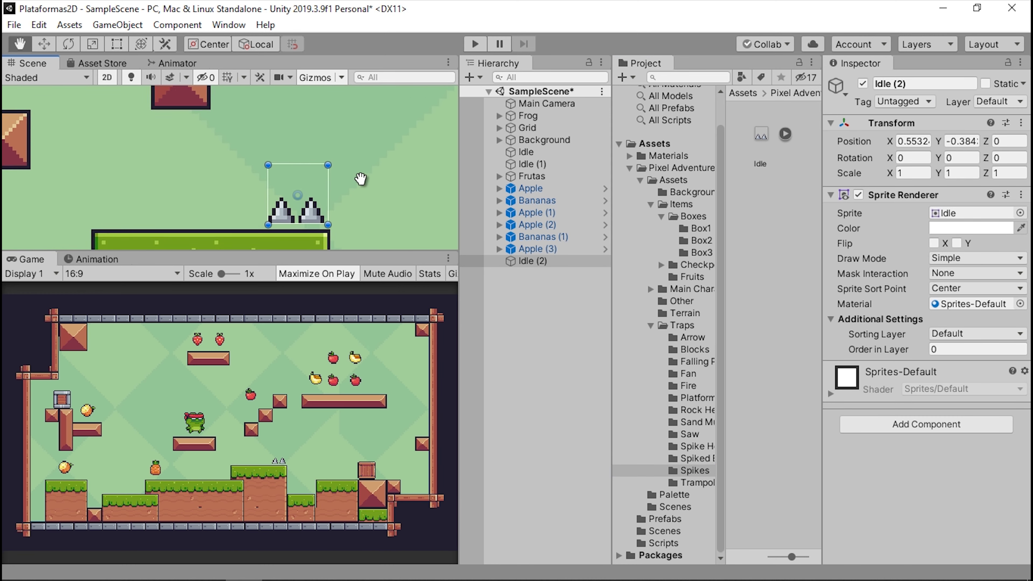
Move the spikes onto the lower grass block at X 0.721, Y -0.721.
{"action": "key", "text": "w"}
{"action": "left_click_drag", "start_coordinate": [302, 137], "coordinate": [304, 144]}
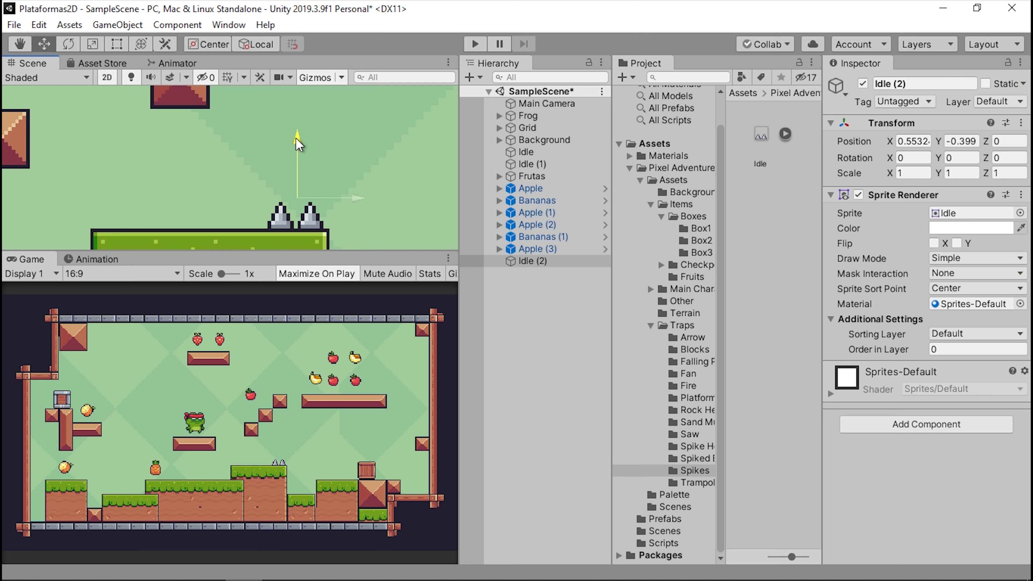
{"action": "scroll", "coordinate": [354, 192], "scroll_direction": "down", "scroll_amount": 2}
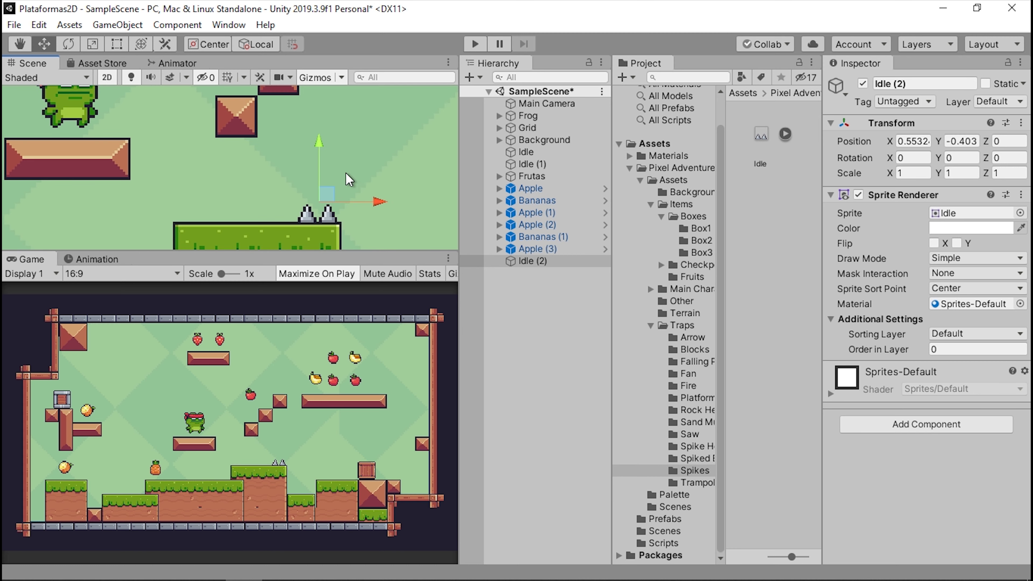
{"action": "middle_click_drag", "start_coordinate": [285, 171], "coordinate": [210, 90]}
{"action": "left_click_drag", "start_coordinate": [249, 111], "coordinate": [295, 199]}
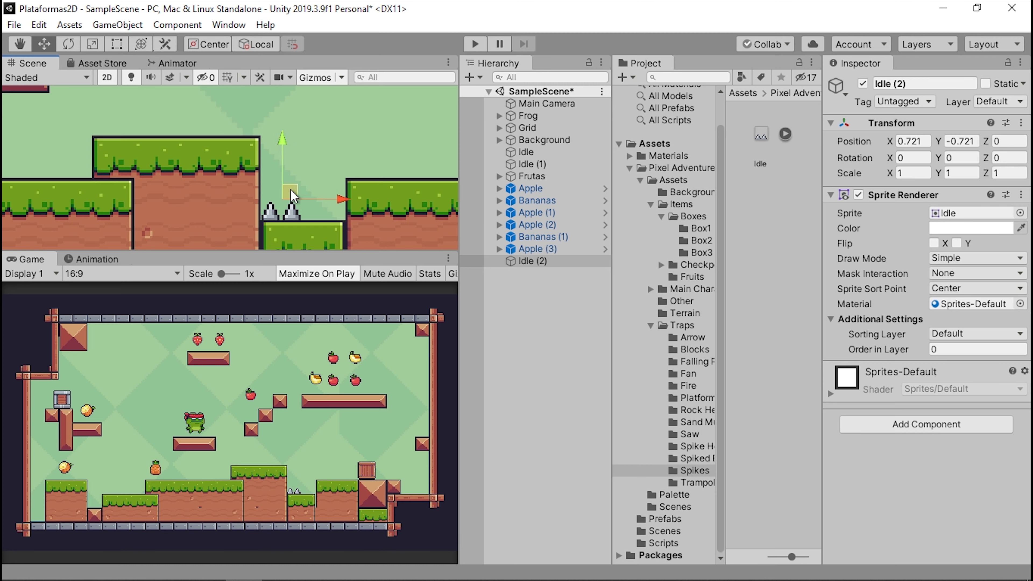
{"action": "scroll", "coordinate": [291, 191], "scroll_direction": "up", "scroll_amount": 1}
{"action": "left_click_drag", "start_coordinate": [320, 253], "coordinate": [320, 307]}
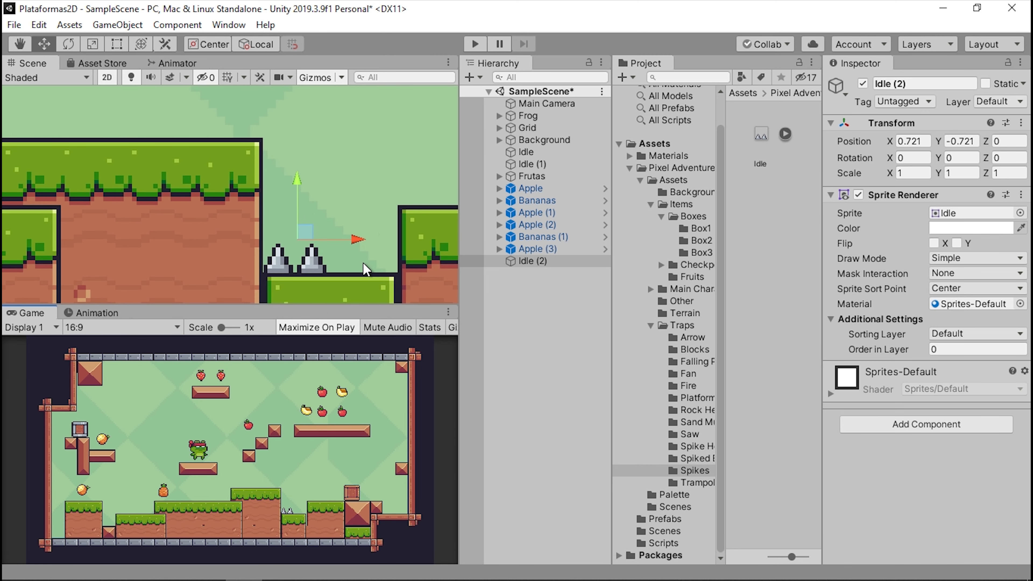
Rename the Idle (2) object to Spike.
{"action": "left_click", "coordinate": [541, 265]}
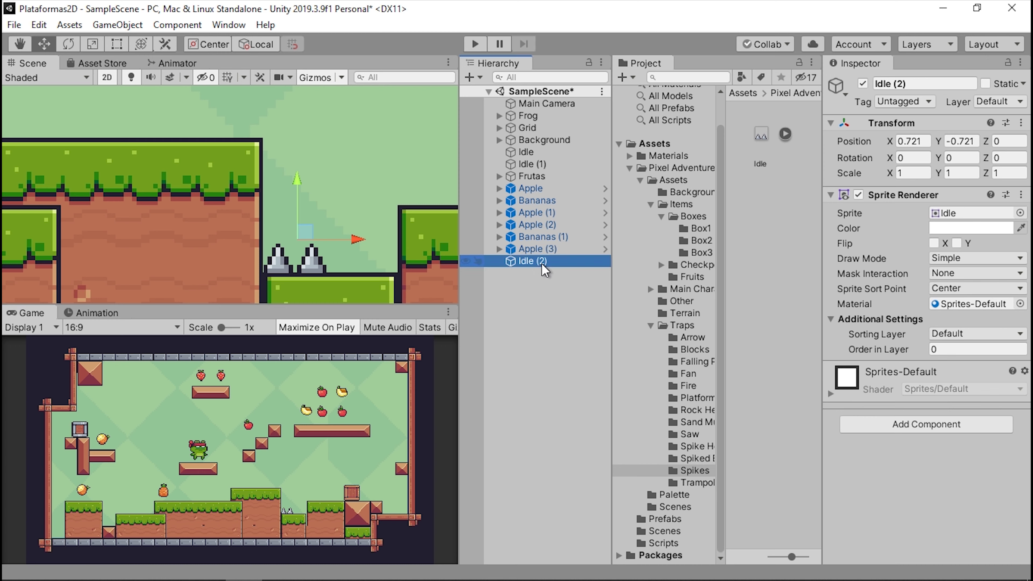
{"action": "left_click", "coordinate": [542, 263]}
{"action": "type", "text": "Sp"}
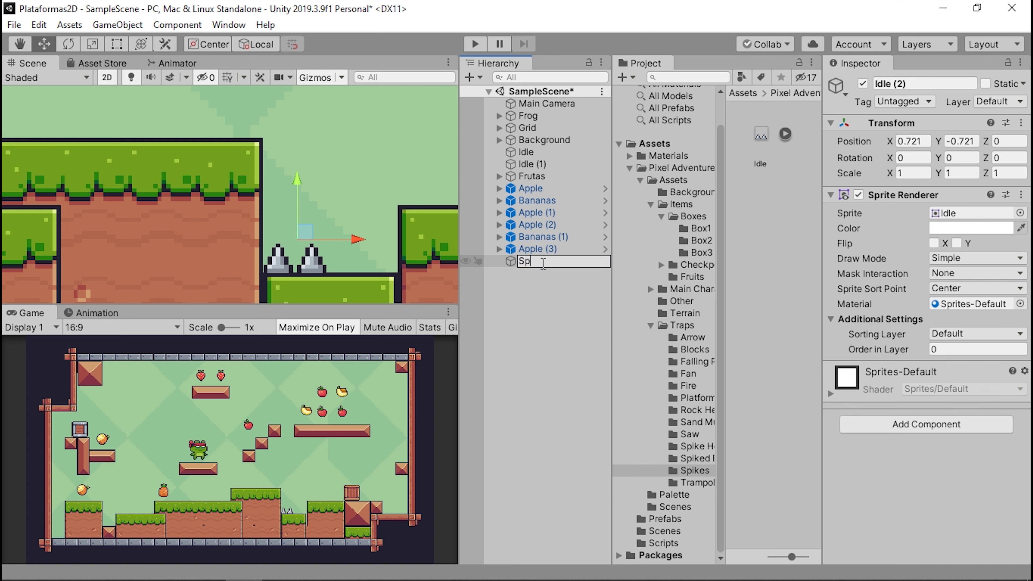
{"action": "type", "text": "ike"}
{"action": "key", "text": "Return"}
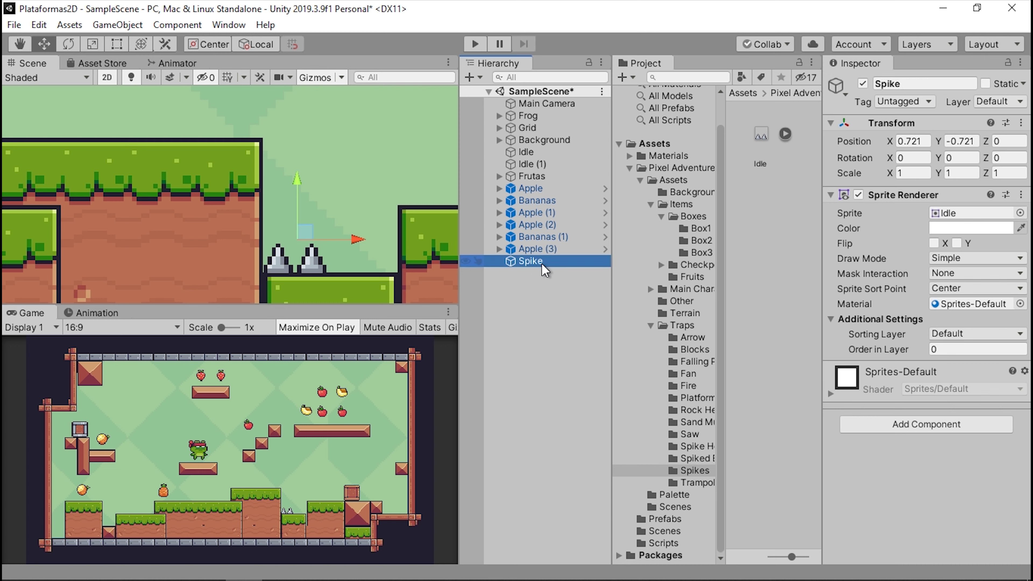
Add a Box Collider 2D component to Spike.
{"action": "left_click", "coordinate": [892, 436]}
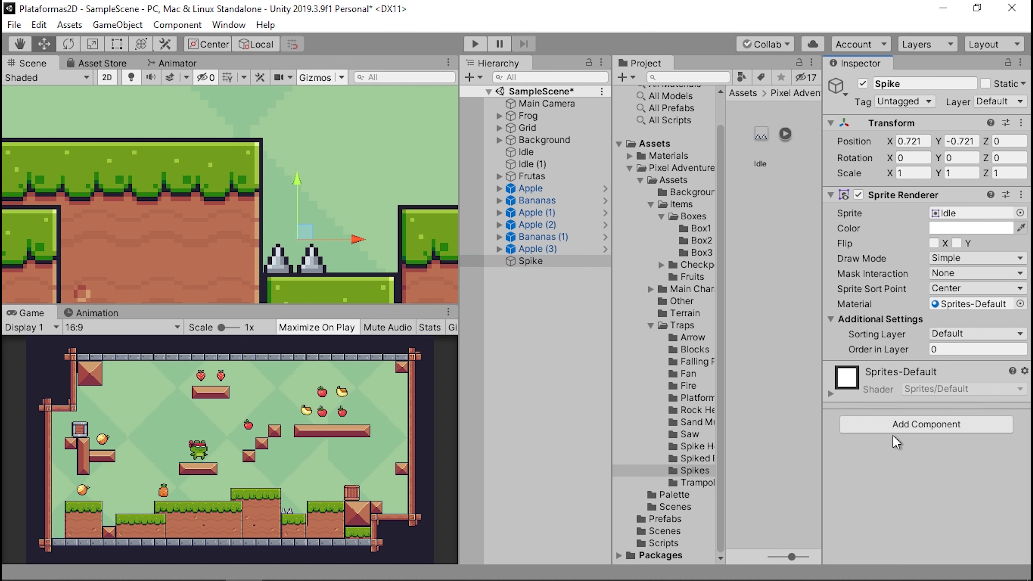
{"action": "left_click", "coordinate": [886, 427]}
{"action": "key", "text": "Down"}
{"action": "key", "text": "Return"}
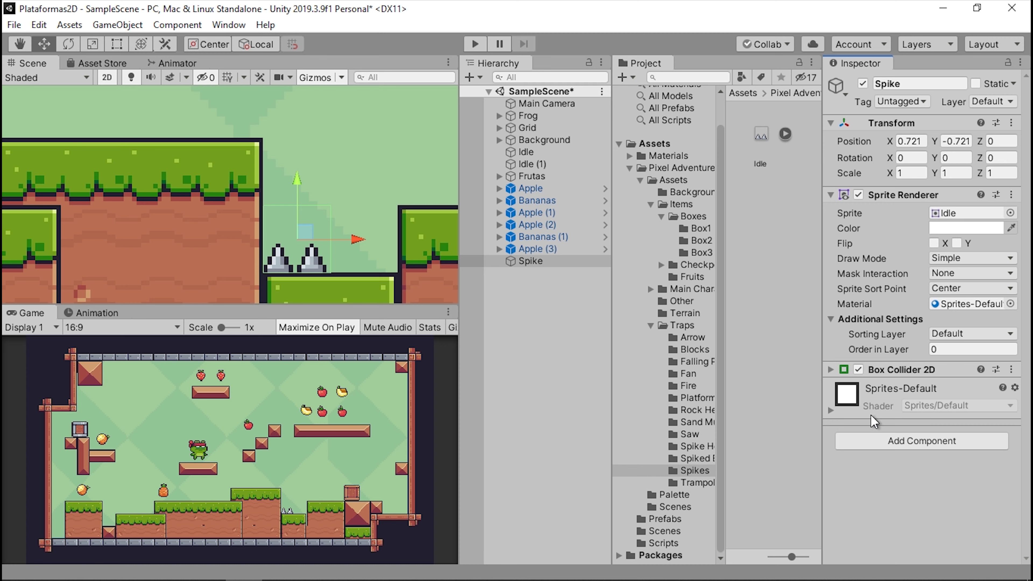
Edit the Spike collider, pulling its top, left and right edges in toward the spikes.
{"action": "left_click", "coordinate": [864, 372]}
{"action": "left_click", "coordinate": [939, 389]}
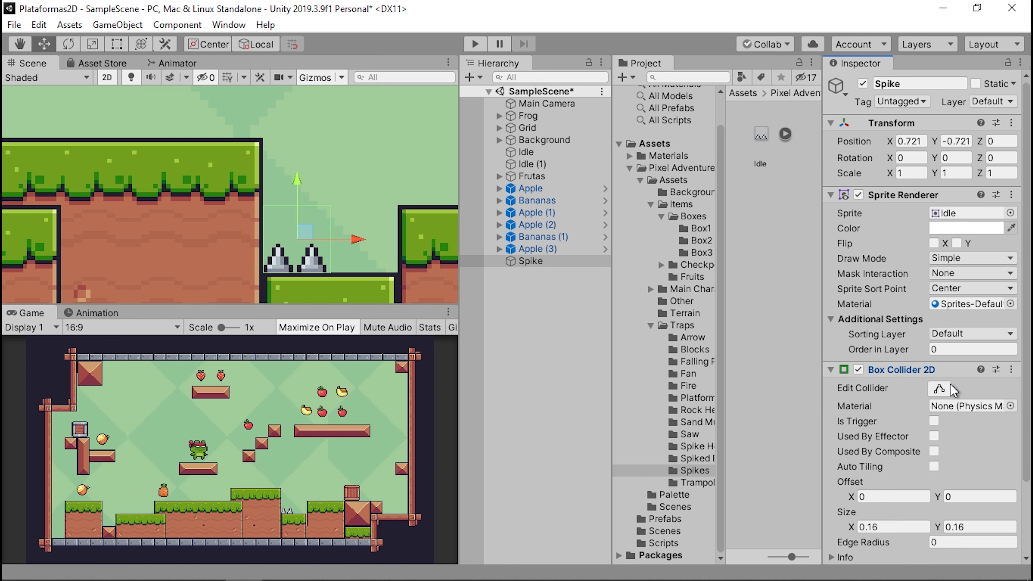
{"action": "scroll", "coordinate": [270, 189], "scroll_direction": "up", "scroll_amount": 3}
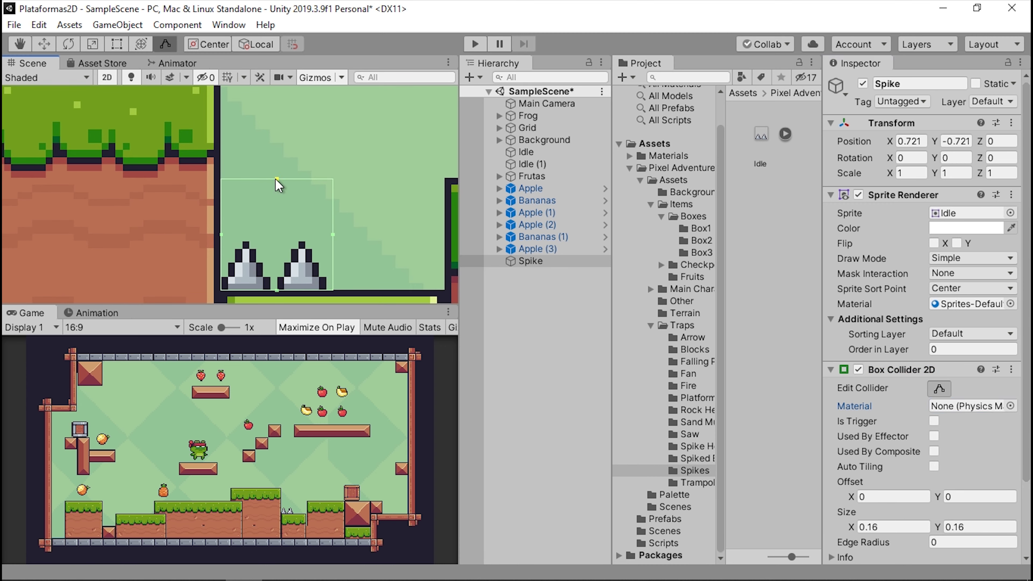
{"action": "mouse_move", "coordinate": [277, 179]}
{"action": "left_mouse_down"}
{"action": "mouse_move", "coordinate": [302, 246]}
{"action": "mouse_move", "coordinate": [323, 264]}
{"action": "left_mouse_up"}
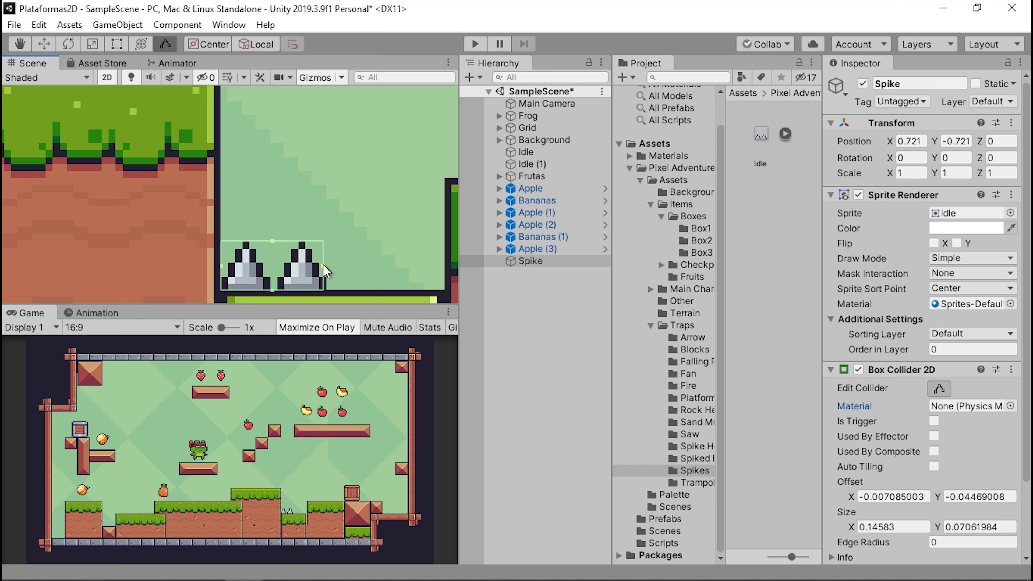
{"action": "scroll", "coordinate": [323, 265], "scroll_direction": "up", "scroll_amount": 2}
{"action": "scroll", "coordinate": [318, 283], "scroll_direction": "up", "scroll_amount": 2}
{"action": "middle_click_drag", "start_coordinate": [325, 257], "coordinate": [326, 212]}
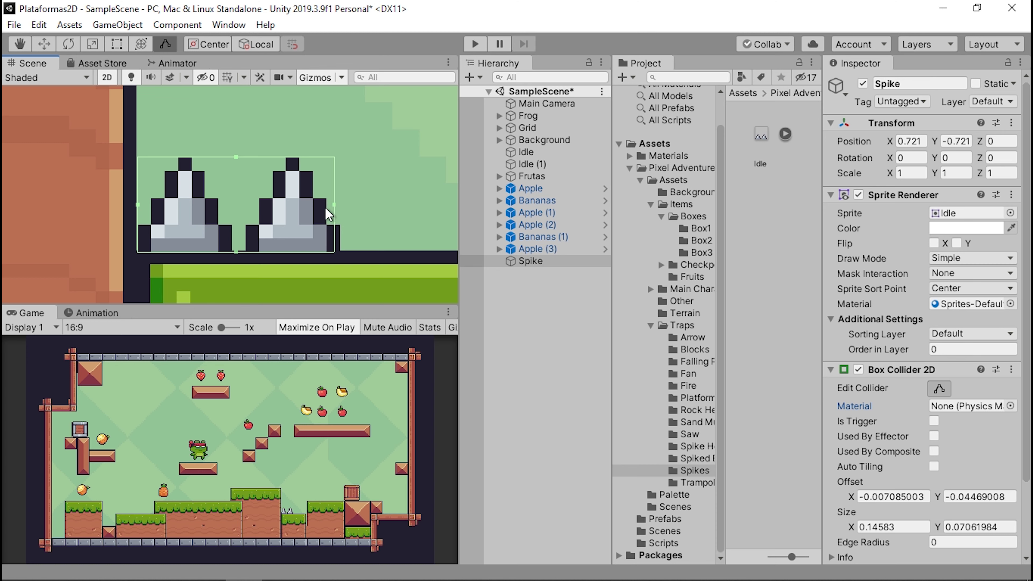
{"action": "left_click_drag", "start_coordinate": [333, 205], "coordinate": [332, 205]}
{"action": "left_click_drag", "start_coordinate": [138, 207], "coordinate": [146, 209]}
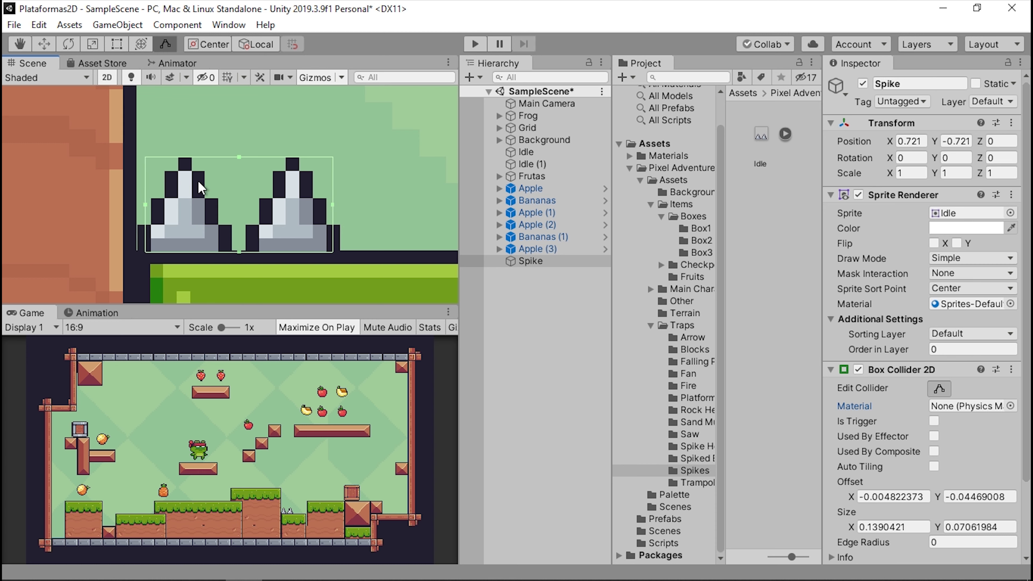
{"action": "left_click_drag", "start_coordinate": [239, 157], "coordinate": [243, 163]}
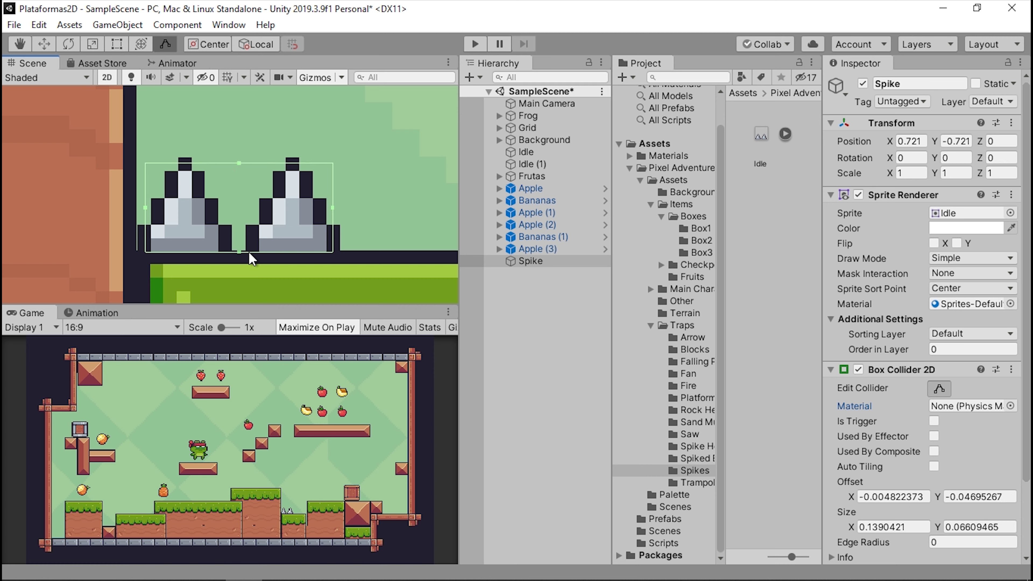
Fine-tune the collider to size 0.1344775 × 0.06609465, then collapse the Box Collider 2D component.
{"action": "scroll", "coordinate": [250, 254], "scroll_direction": "down", "scroll_amount": 3}
{"action": "scroll", "coordinate": [264, 196], "scroll_direction": "down", "scroll_amount": 2}
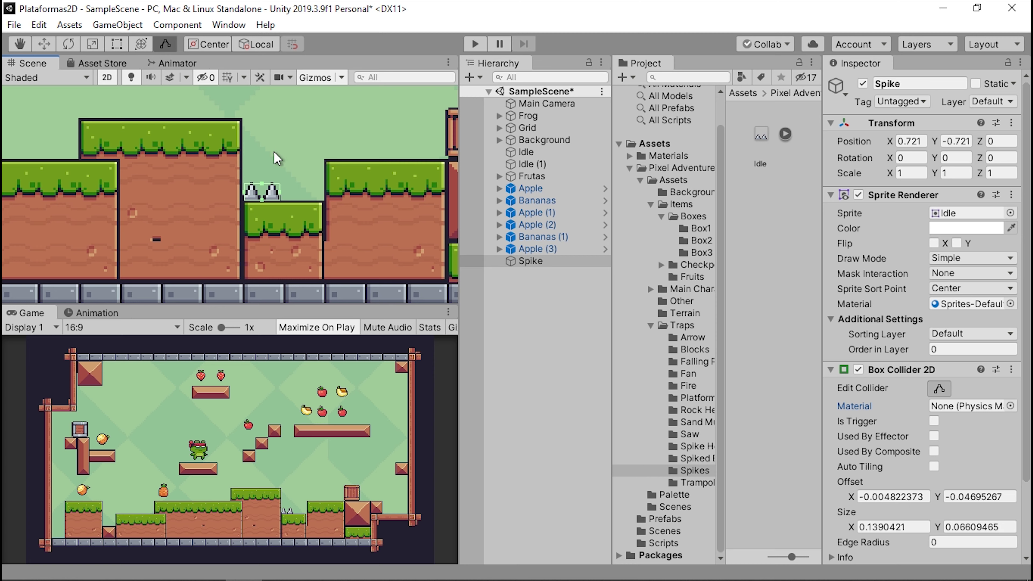
{"action": "scroll", "coordinate": [273, 176], "scroll_direction": "up", "scroll_amount": 2}
{"action": "scroll", "coordinate": [272, 177], "scroll_direction": "up", "scroll_amount": 2}
{"action": "scroll", "coordinate": [263, 197], "scroll_direction": "up", "scroll_amount": 2}
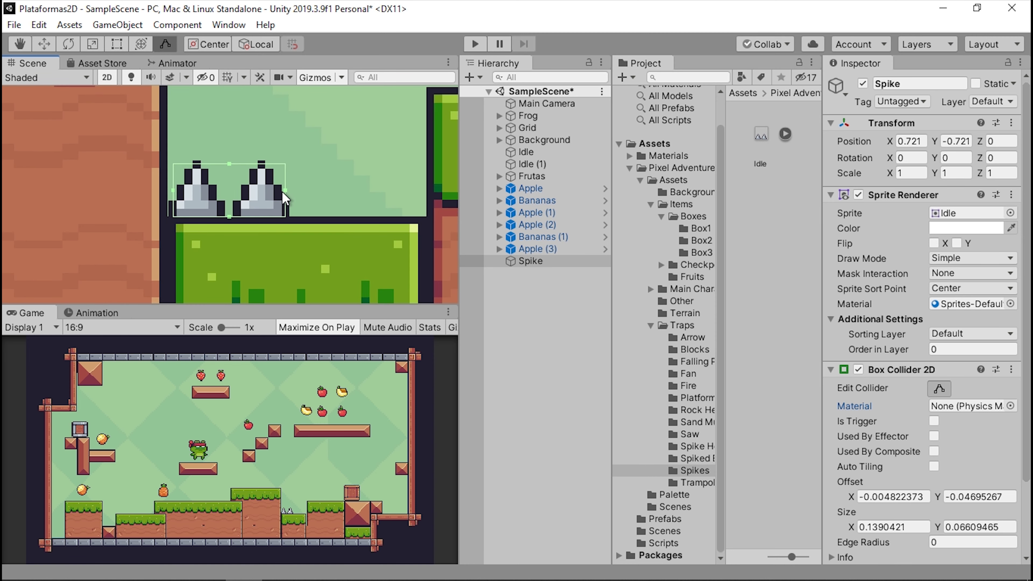
{"action": "scroll", "coordinate": [283, 193], "scroll_direction": "up", "scroll_amount": 2}
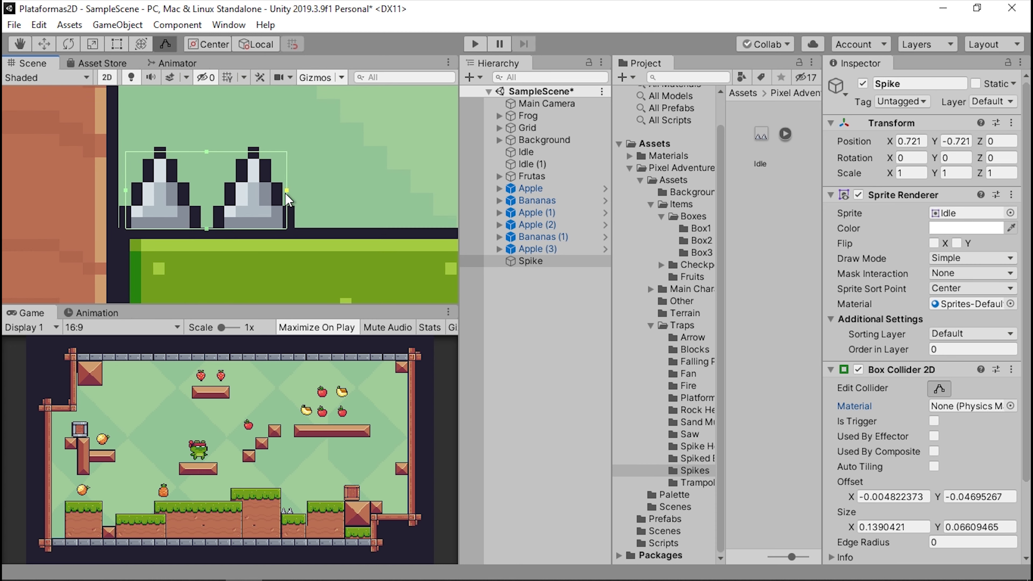
{"action": "left_click_drag", "start_coordinate": [286, 194], "coordinate": [285, 194]}
{"action": "left_click_drag", "start_coordinate": [126, 189], "coordinate": [128, 189]}
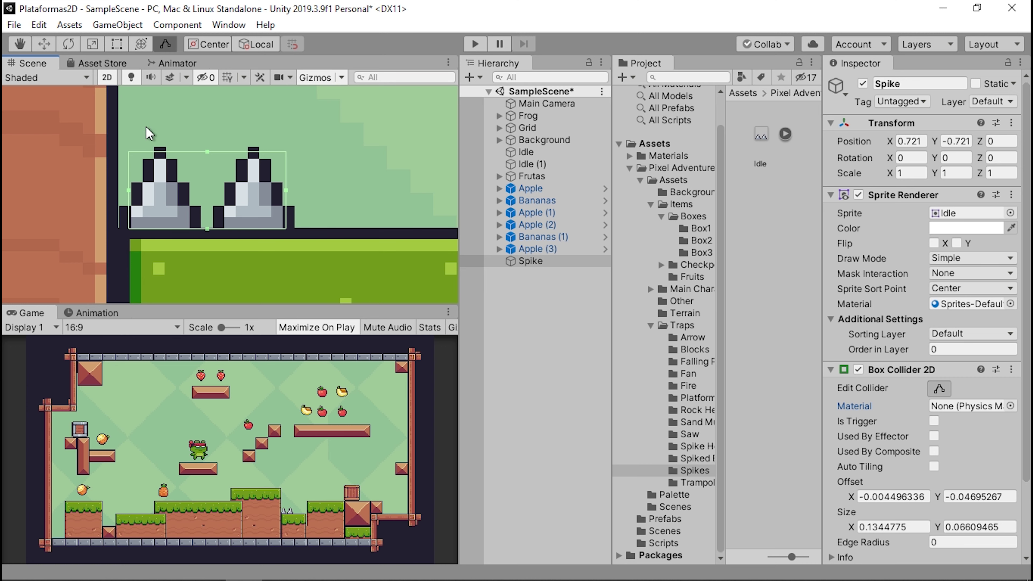
{"action": "scroll", "coordinate": [928, 439], "scroll_direction": "down", "scroll_amount": 3}
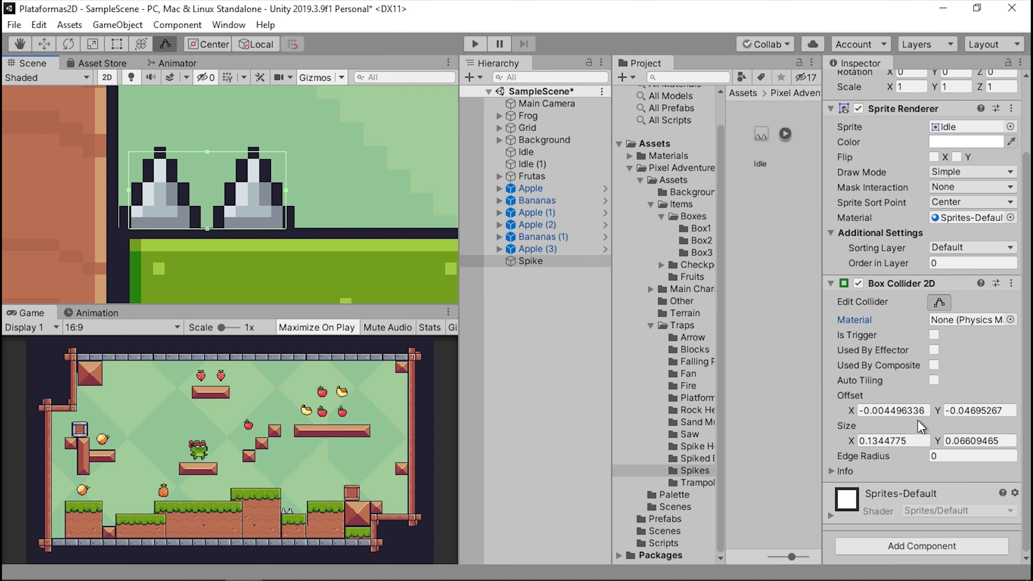
{"action": "left_click", "coordinate": [834, 283]}
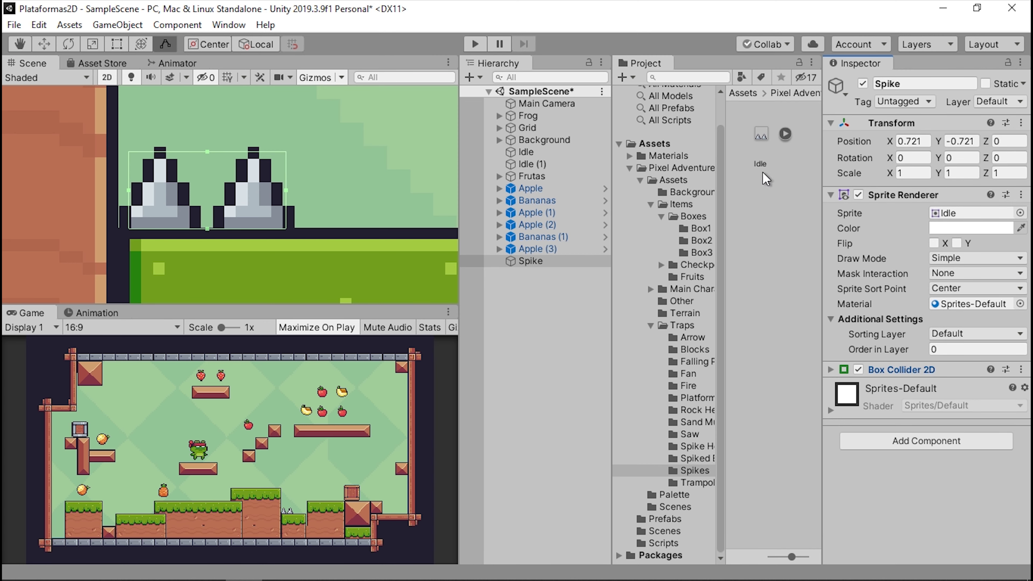
Add a new DamageObject script component to Spike and open it in Visual Studio.
{"action": "left_click", "coordinate": [891, 440]}
{"action": "type", "text": "DamageObject"}
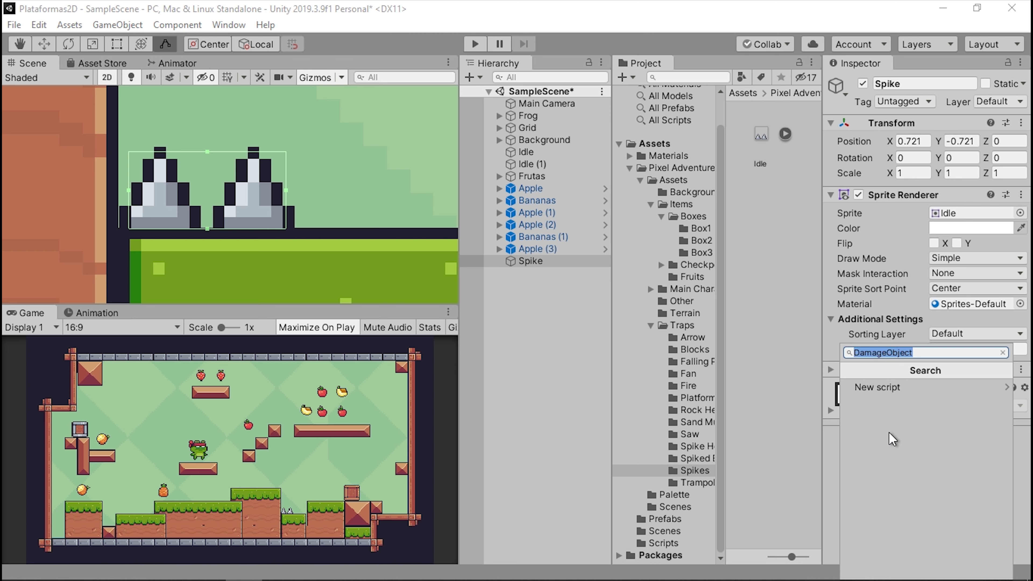
{"action": "key", "text": "Down"}
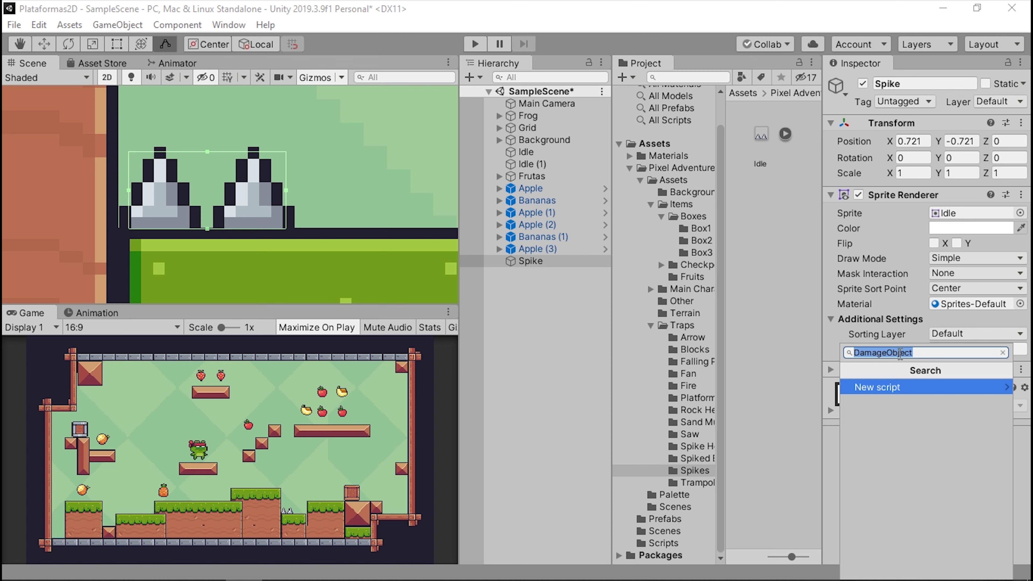
{"action": "left_click", "coordinate": [901, 387]}
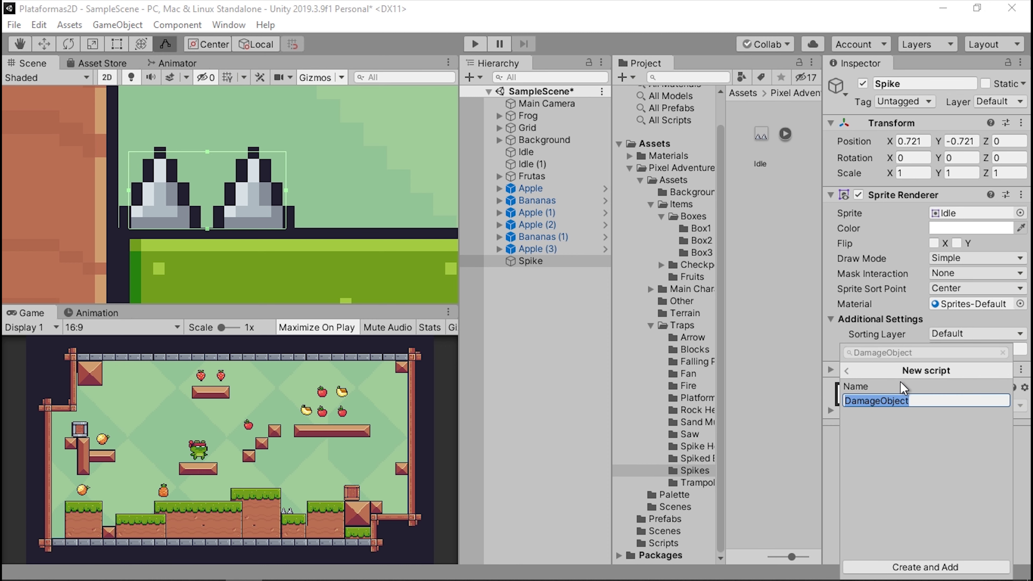
{"action": "key", "text": "Return"}
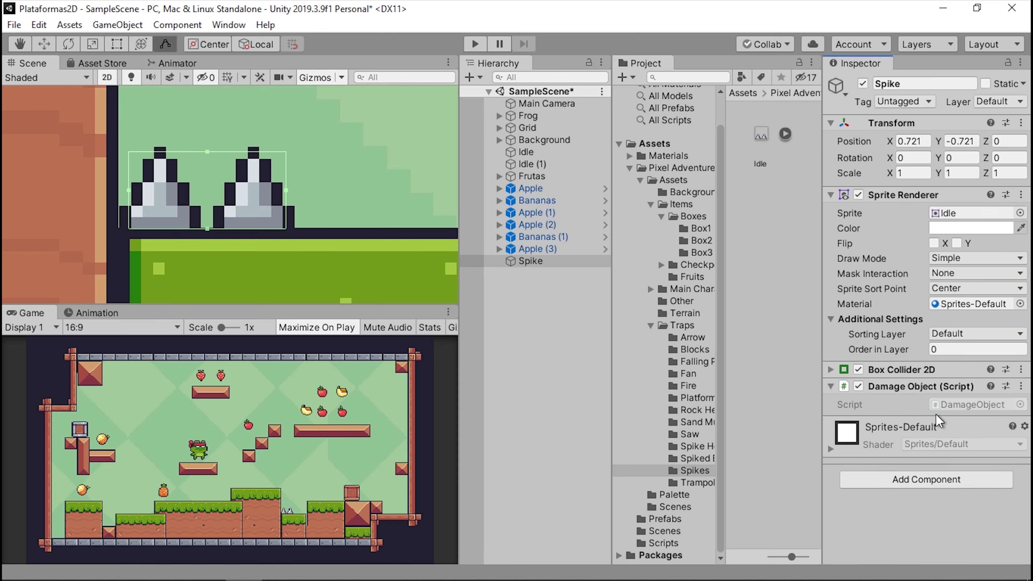
{"action": "double_click", "coordinate": [952, 405]}
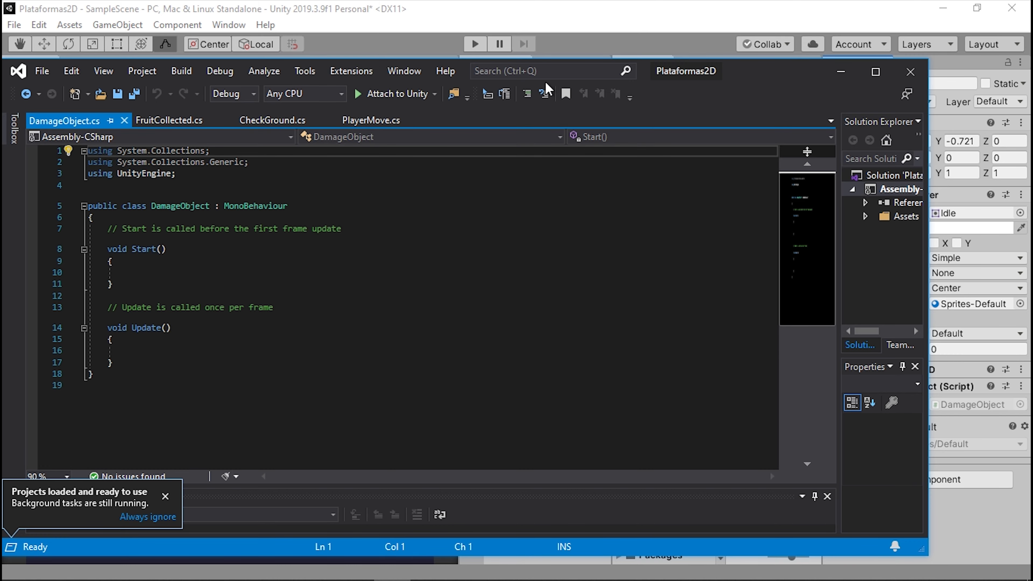
Maximize Visual Studio and delete the default Start and Update methods from DamageObject.
{"action": "left_click_drag", "start_coordinate": [752, 70], "coordinate": [775, 0]}
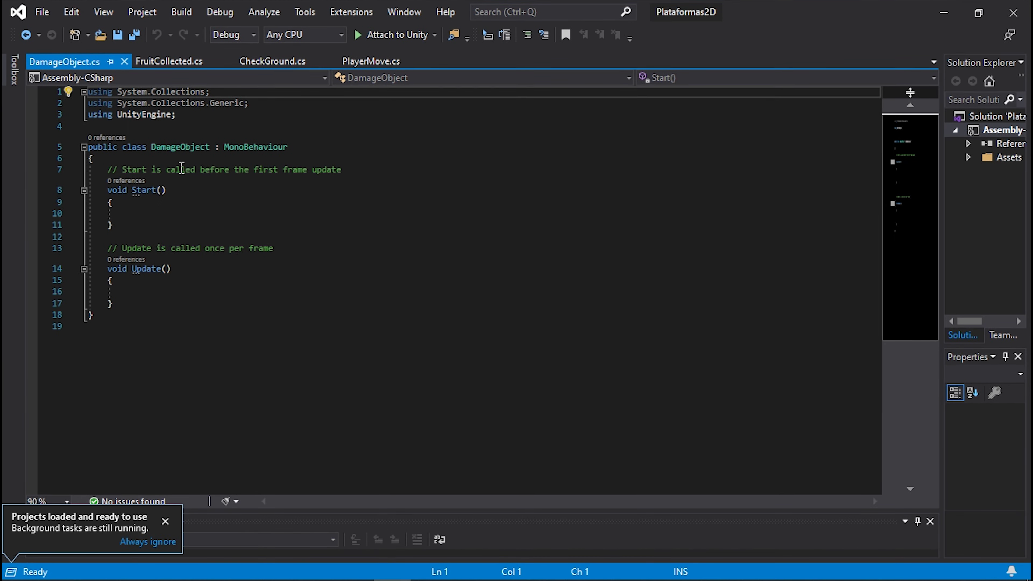
{"action": "left_click", "coordinate": [169, 61]}
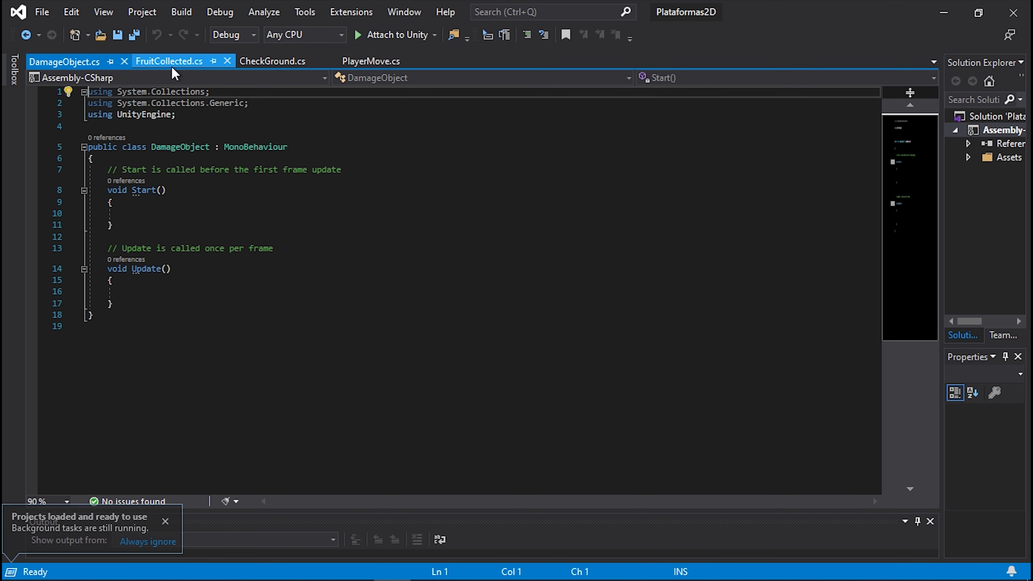
{"action": "key", "text": "ctrl+Tab"}
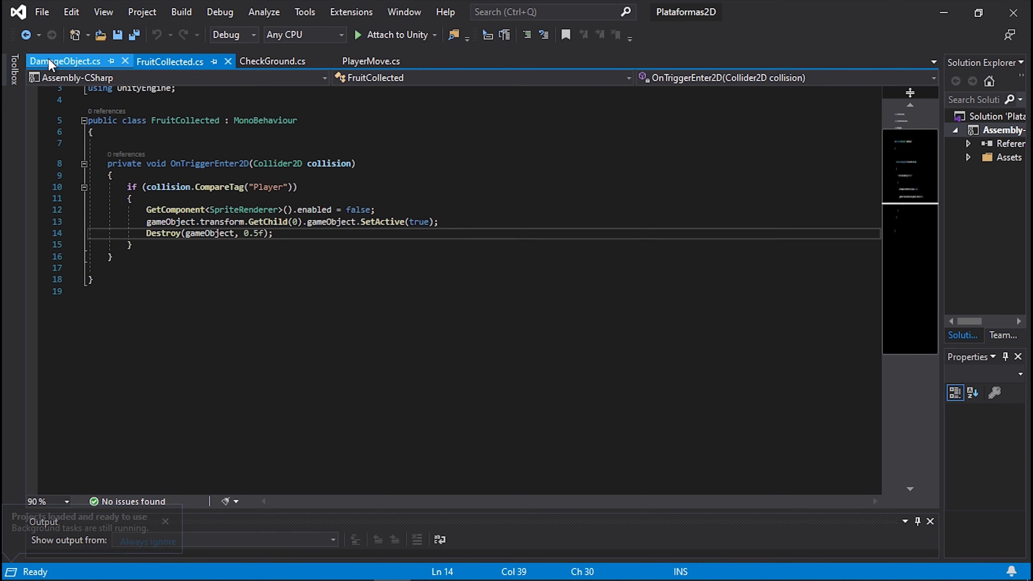
{"action": "left_click_drag", "start_coordinate": [105, 170], "coordinate": [121, 303]}
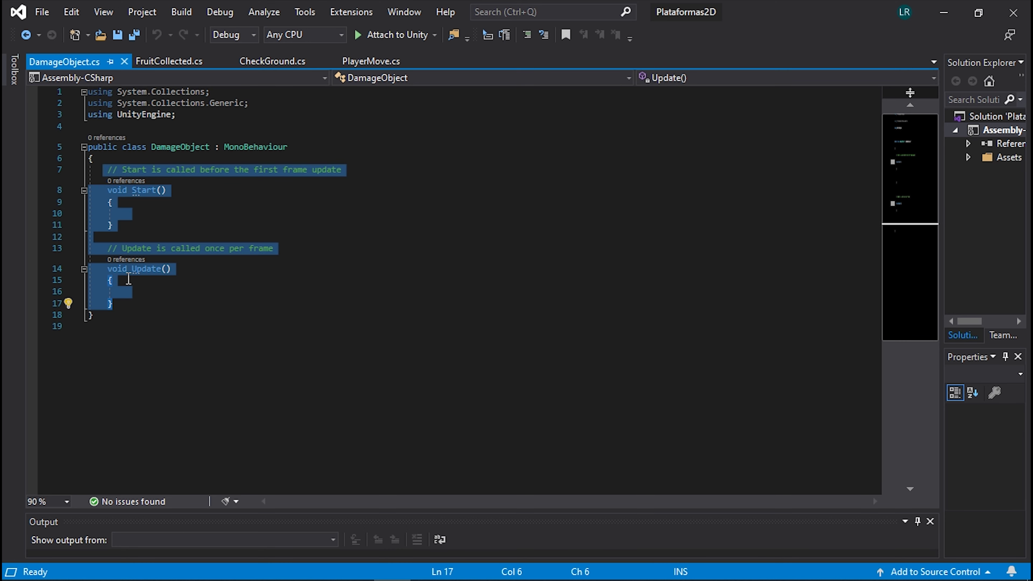
{"action": "key", "text": "Delete"}
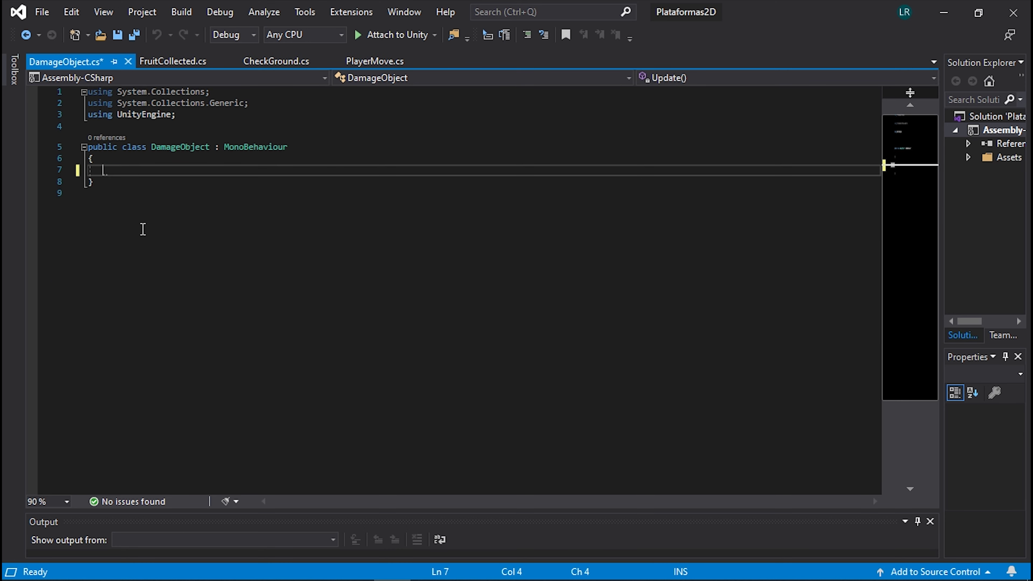
{"action": "key", "text": "Return"}
{"action": "key", "text": "Return"}
{"action": "key", "text": "Return"}
Add OnCollisionEnter2D containing if (collision.transform.CompareTag("Player")).
{"action": "left_click", "coordinate": [146, 193]}
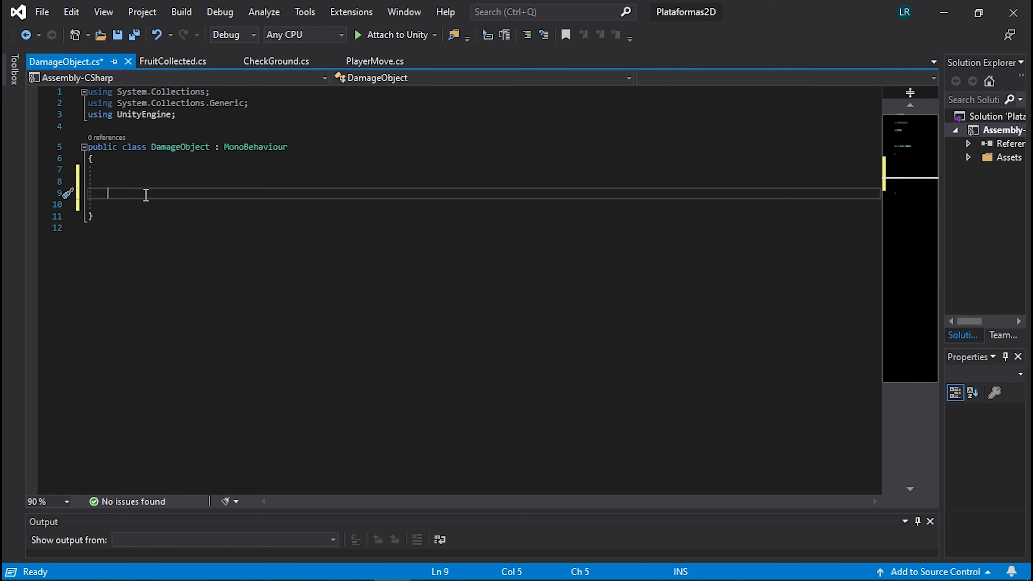
{"action": "type", "text": "on"}
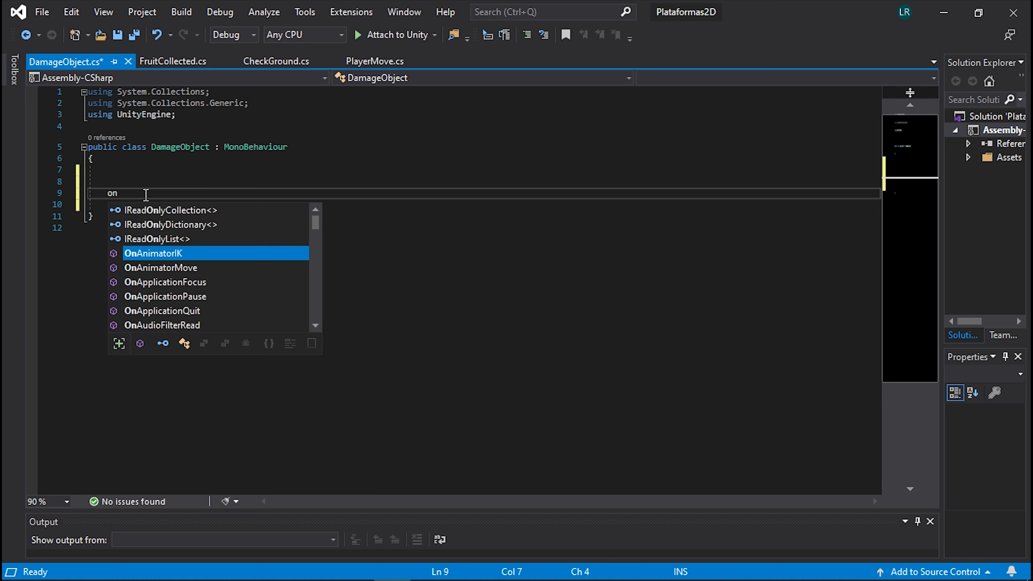
{"action": "type", "text": "coll"}
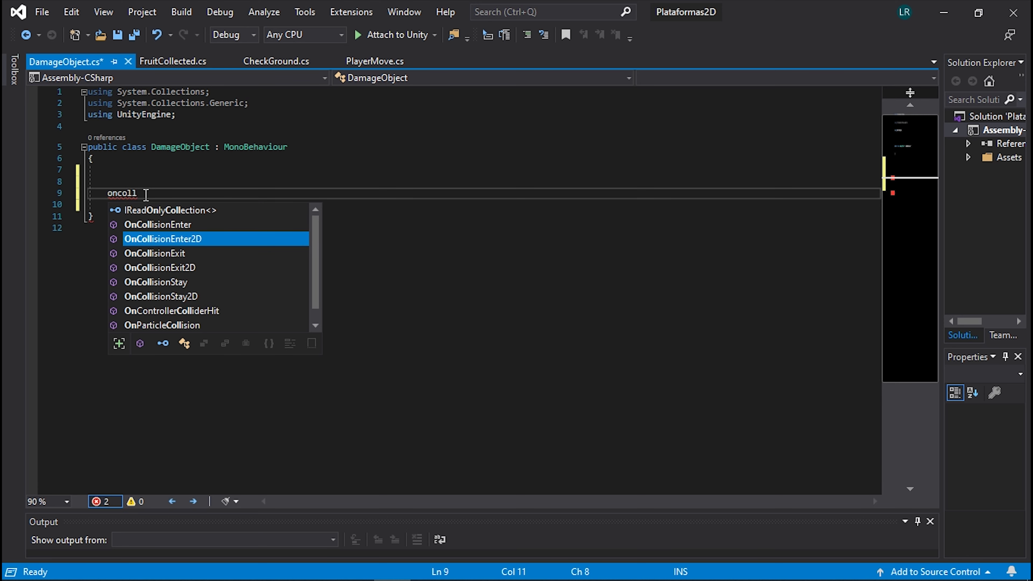
{"action": "key", "text": "Tab"}
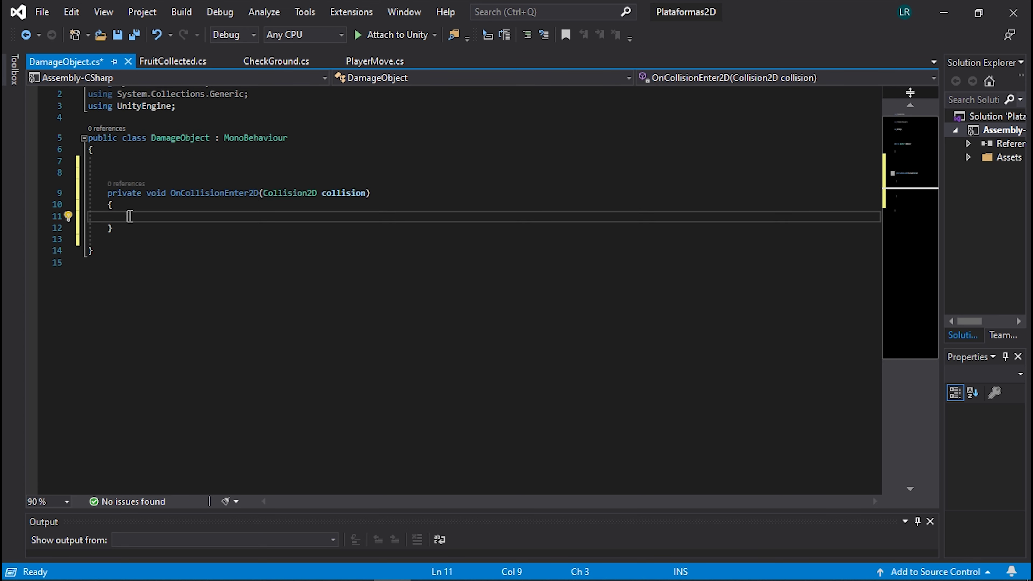
{"action": "key", "text": "Return"}
{"action": "key", "text": "Return"}
{"action": "key", "text": "Up"}
{"action": "key", "text": "Up"}
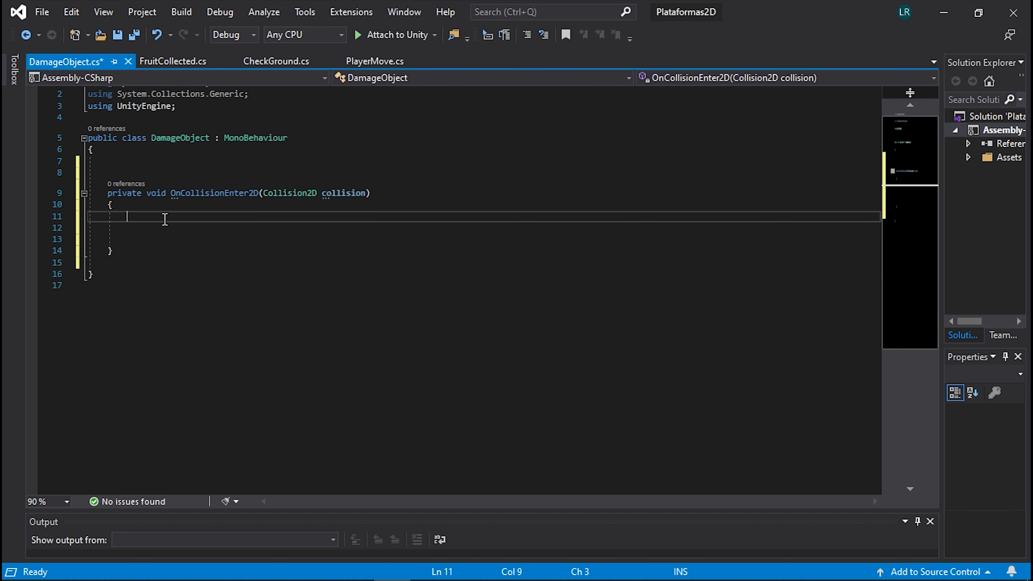
{"action": "type", "text": "if"}
{"action": "key", "text": "Tab"}
{"action": "key", "text": "Tab"}
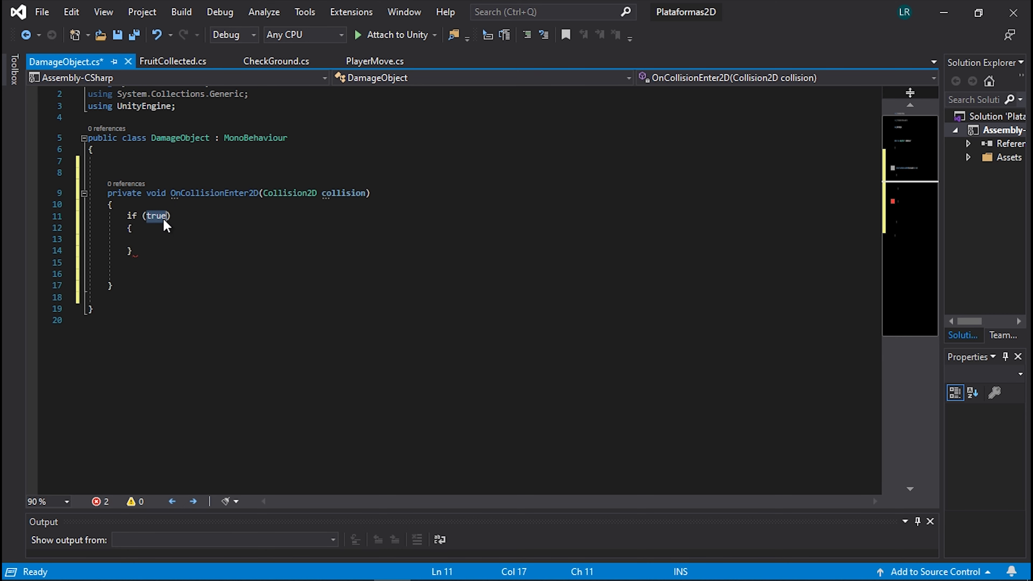
{"action": "type", "text": "c"}
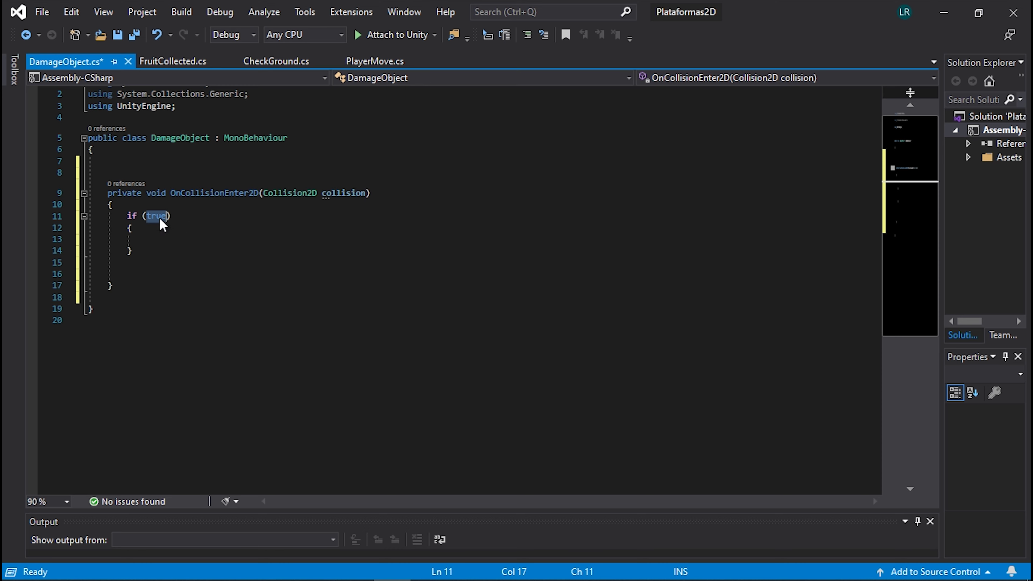
{"action": "type", "text": "oll"}
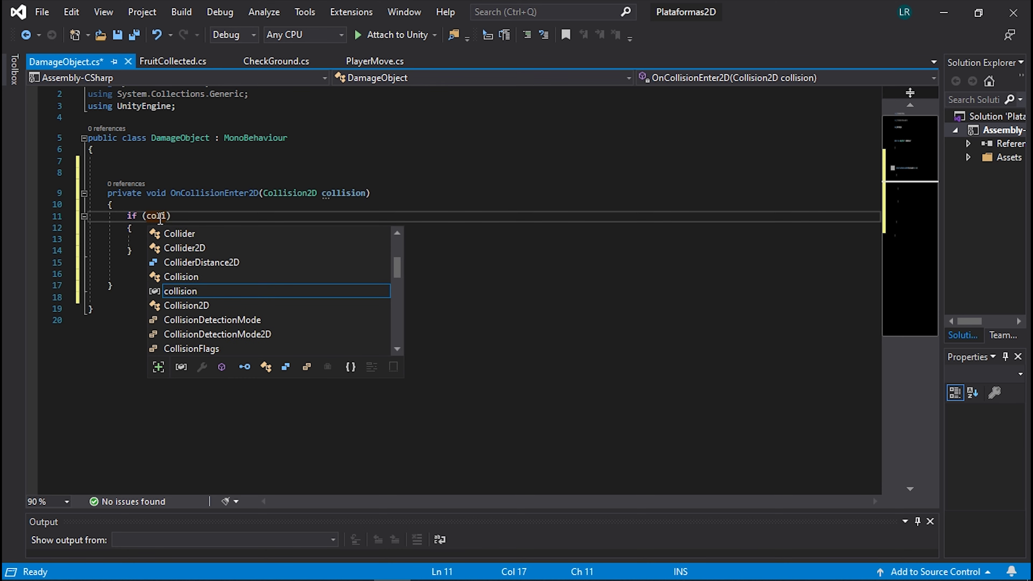
{"action": "key", "text": "Tab"}
{"action": "type", "text": "."}
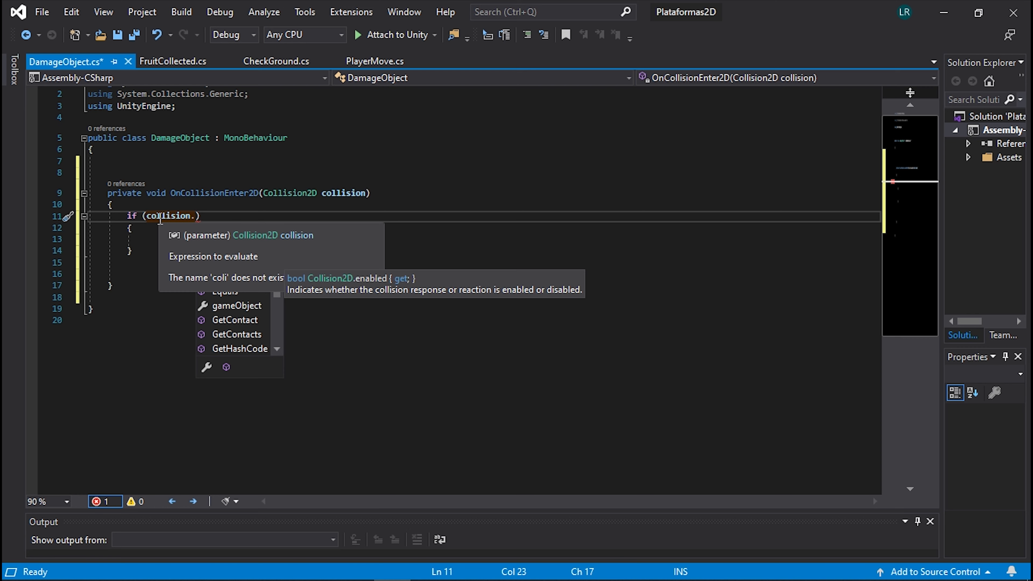
{"action": "type", "text": "transform.com"}
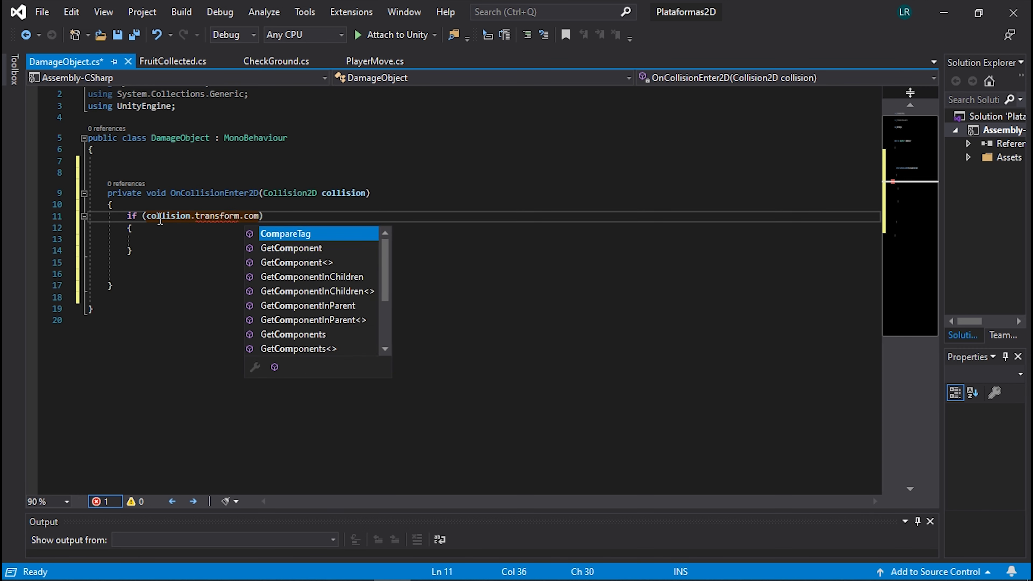
{"action": "key", "text": "Tab"}
{"action": "type", "text": "("}
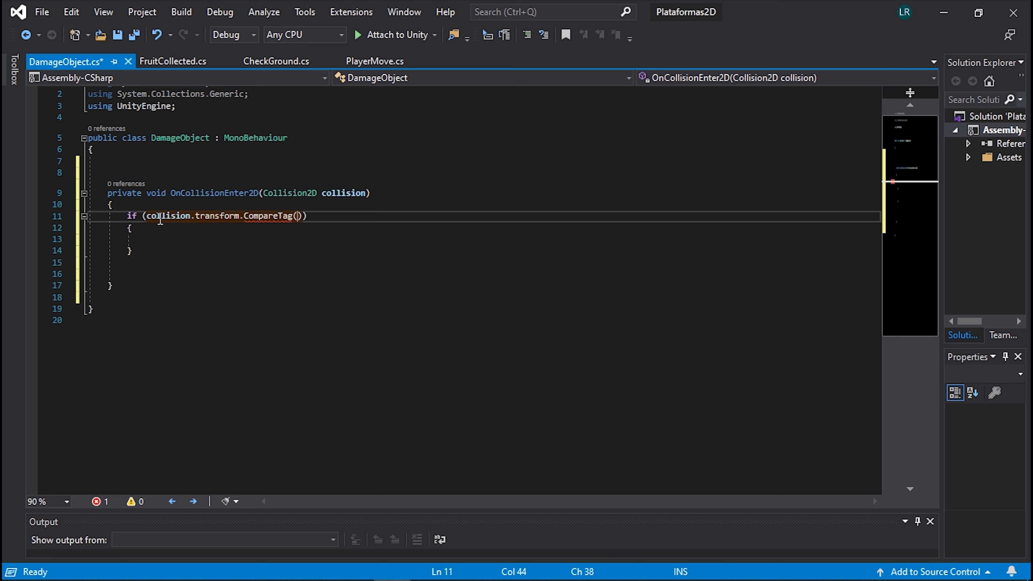
{"action": "type", "text": "\"Player"}
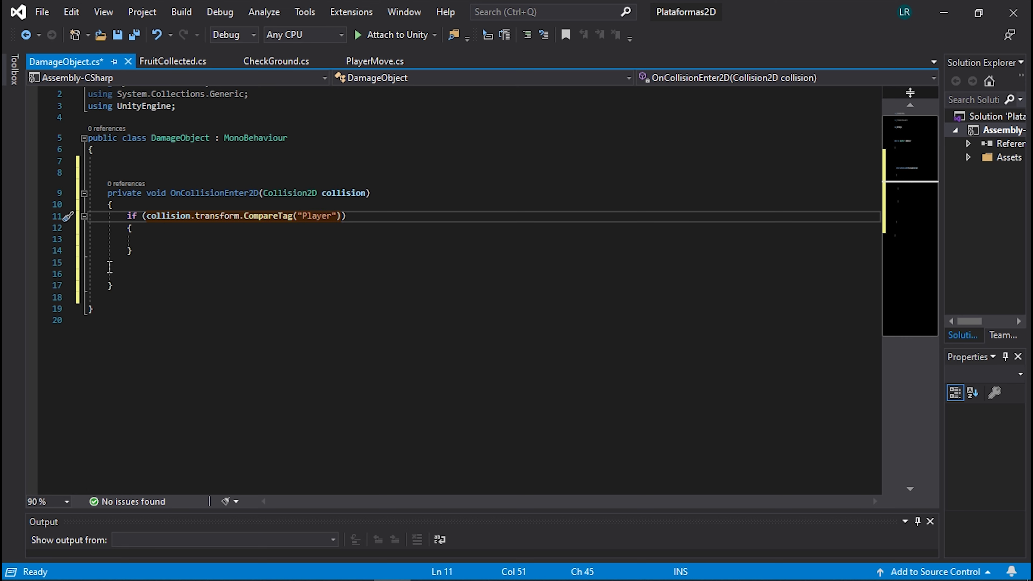
{"action": "left_click", "coordinate": [93, 268]}
{"action": "key", "text": "BackSpace"}
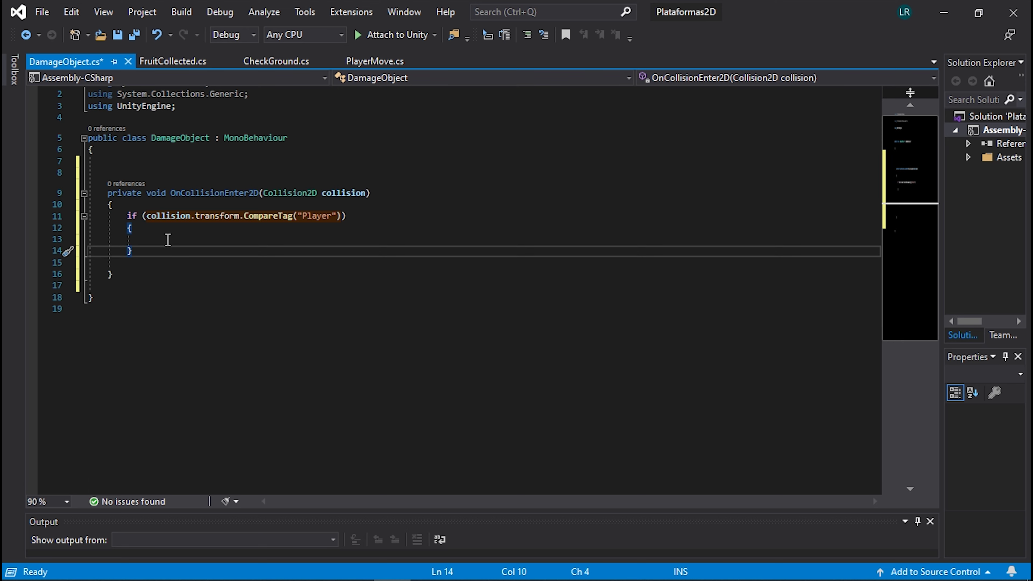
Log "Player Damaged" inside the if block and save the script.
{"action": "left_click", "coordinate": [194, 234]}
{"action": "left_click", "coordinate": [200, 238]}
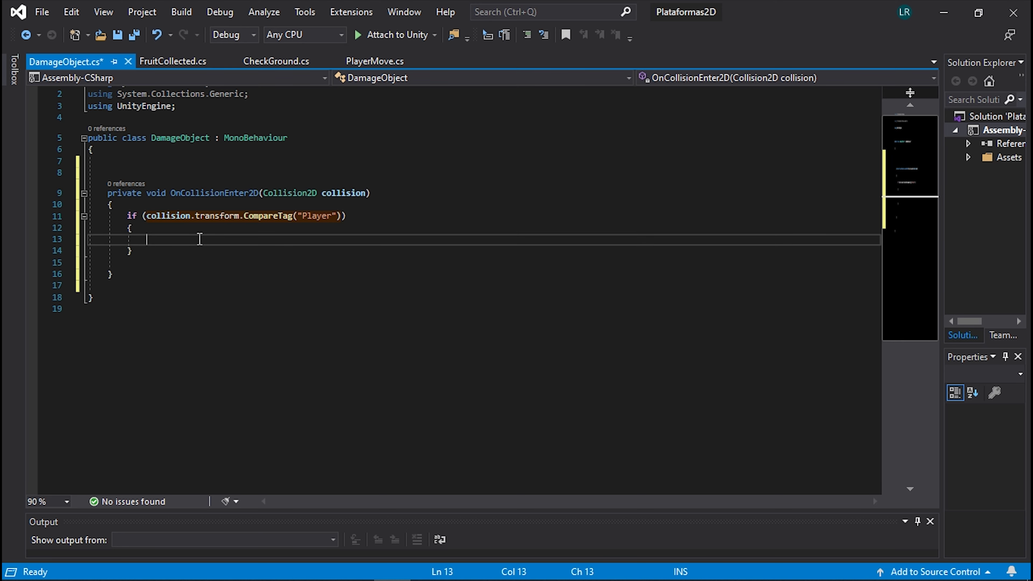
{"action": "type", "text": "Deb"}
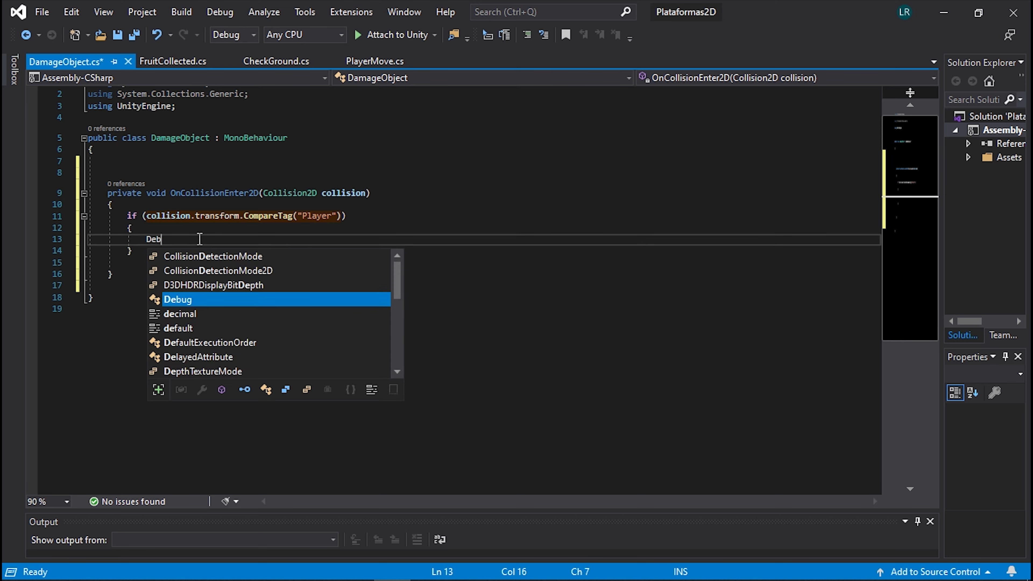
{"action": "type", "text": "ug.Lo"}
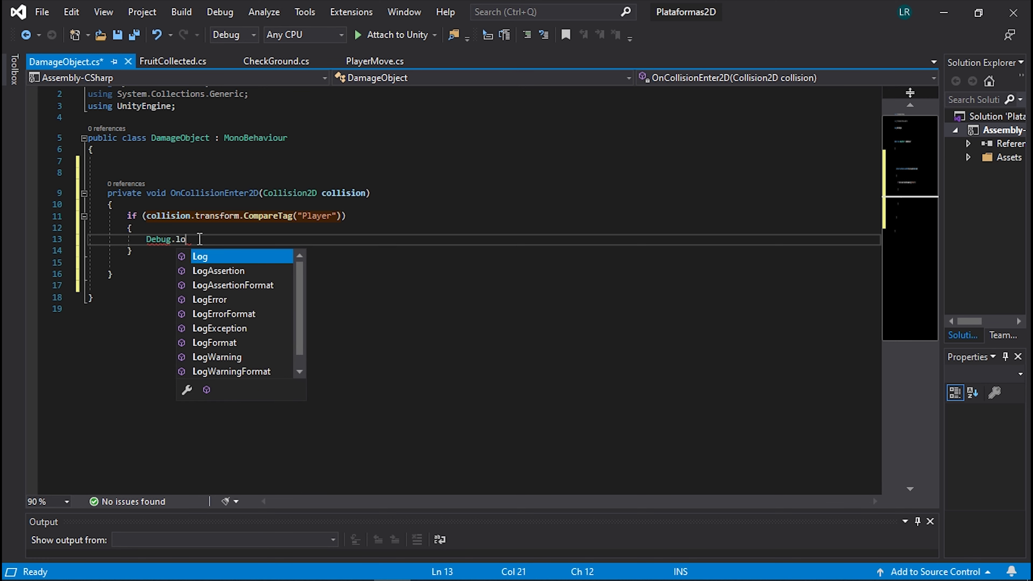
{"action": "key", "text": "Tab"}
{"action": "key", "text": "Left"}
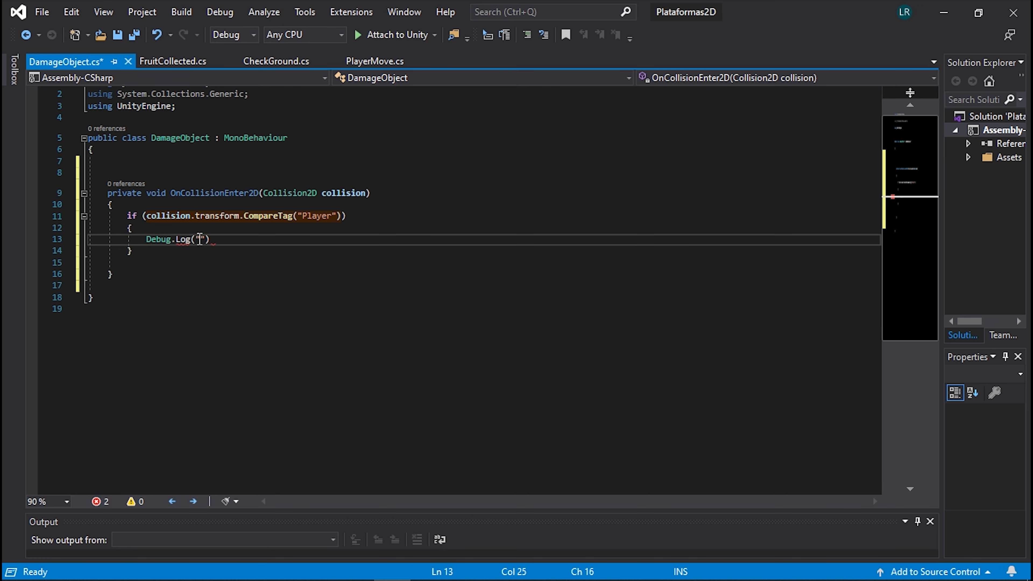
{"action": "type", "text": "Player"}
{"action": "type", "text": "\")"}
{"action": "right_click", "coordinate": [264, 240]}
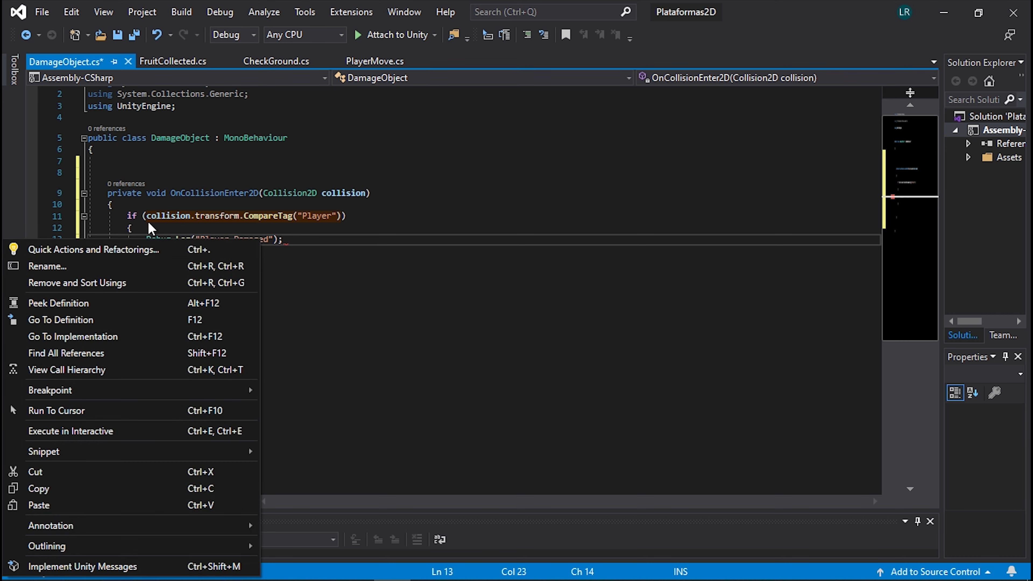
{"action": "left_click", "coordinate": [353, 254]}
{"action": "key", "text": "ctrl+s"}
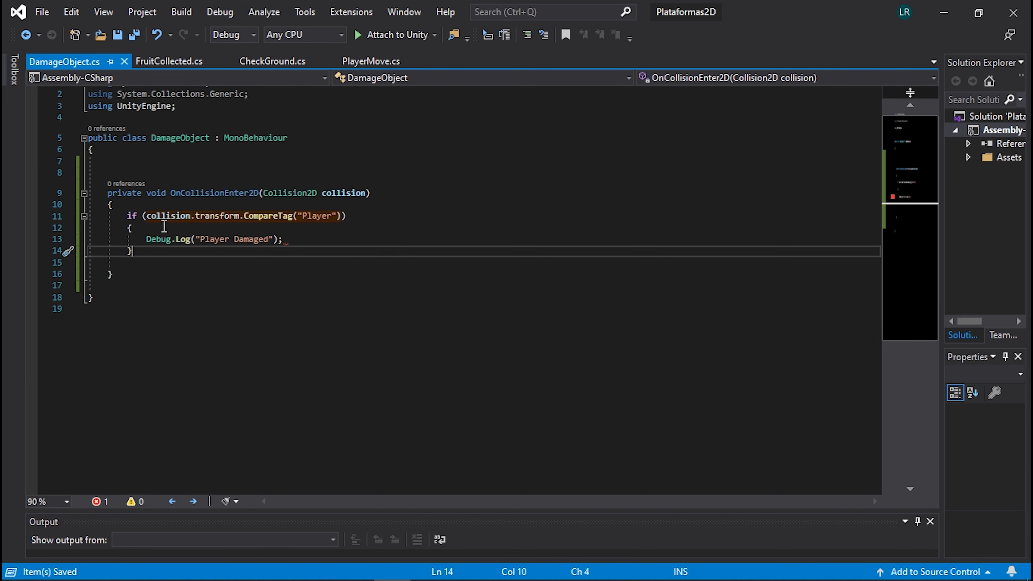
{"action": "left_click", "coordinate": [295, 240]}
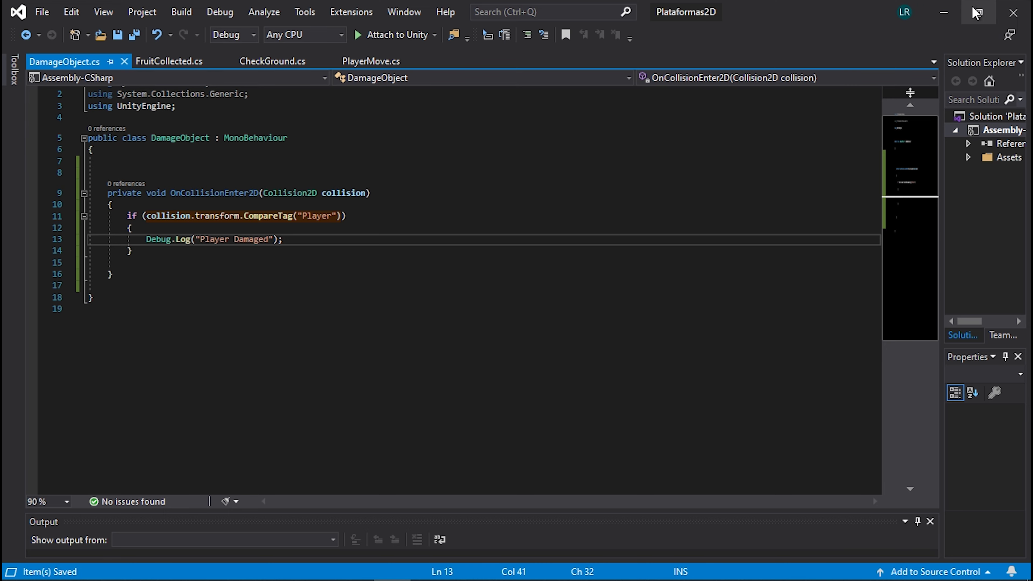
{"action": "left_click", "coordinate": [943, 12]}
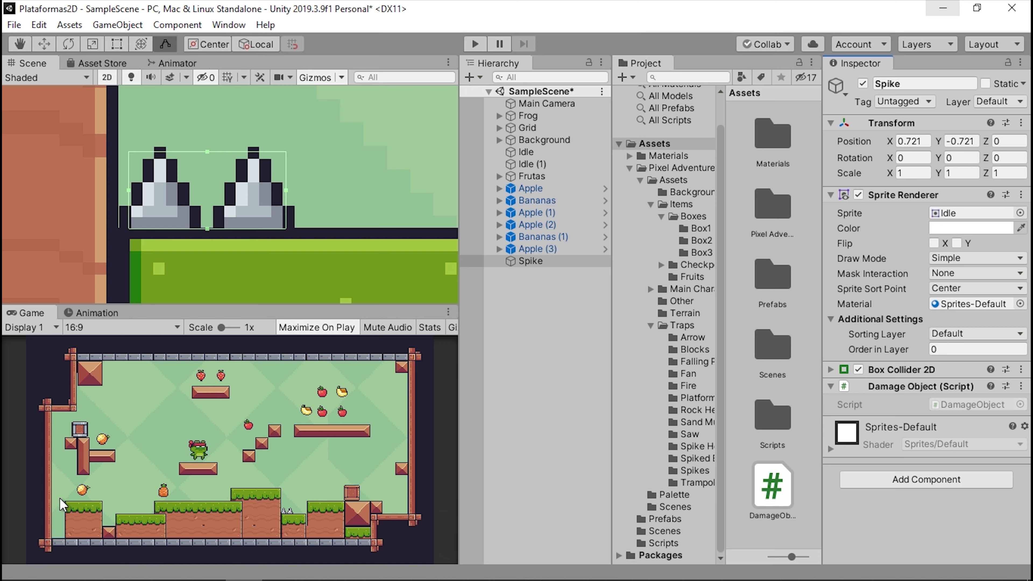
Double-click Spike's Damage Object script field to reopen it in Visual Studio.
{"action": "double_click", "coordinate": [976, 405]}
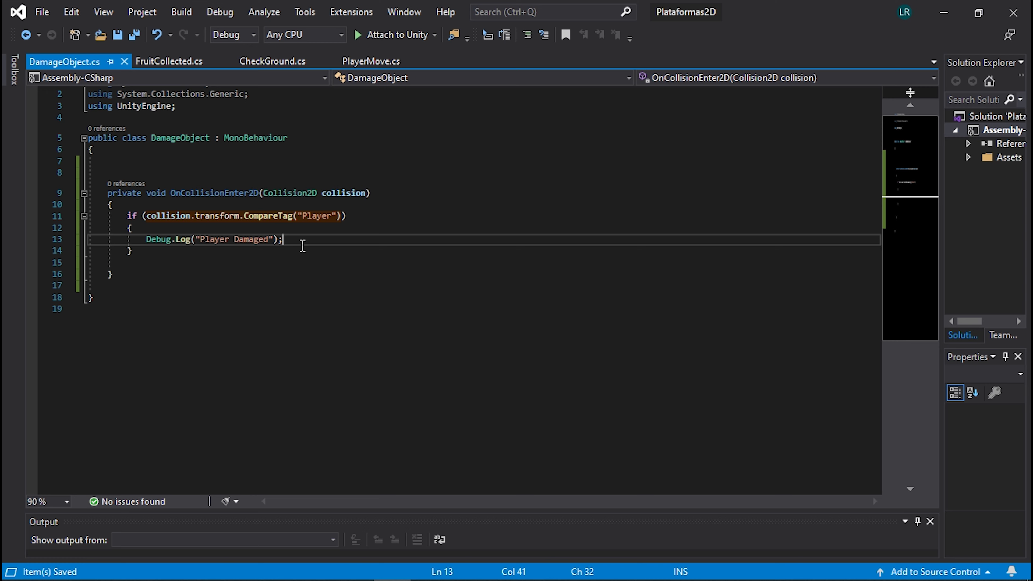
Add Destroy(collision.gameObject); on the line after Debug.Log.
{"action": "key", "text": "Return"}
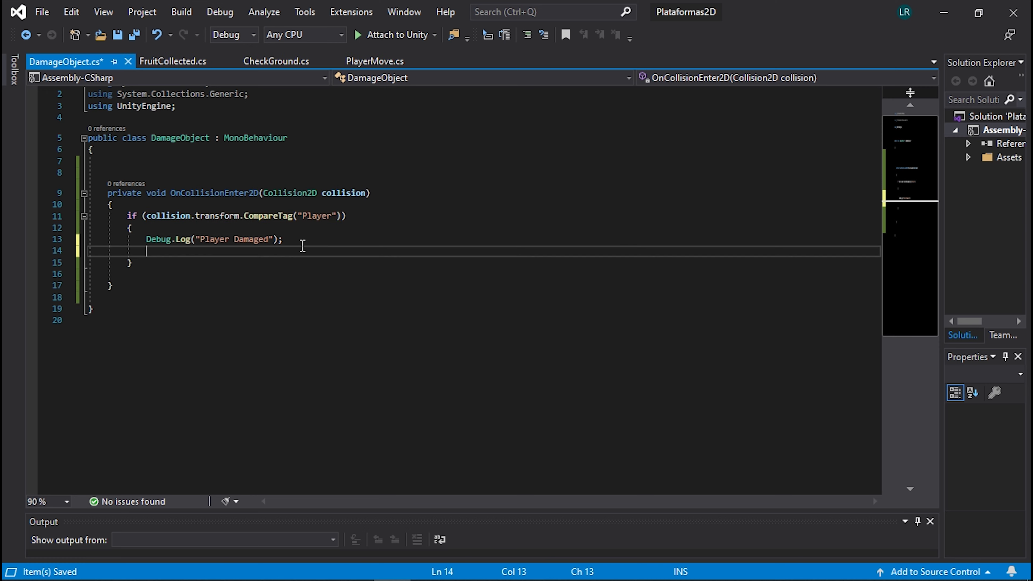
{"action": "type", "text": "Des"}
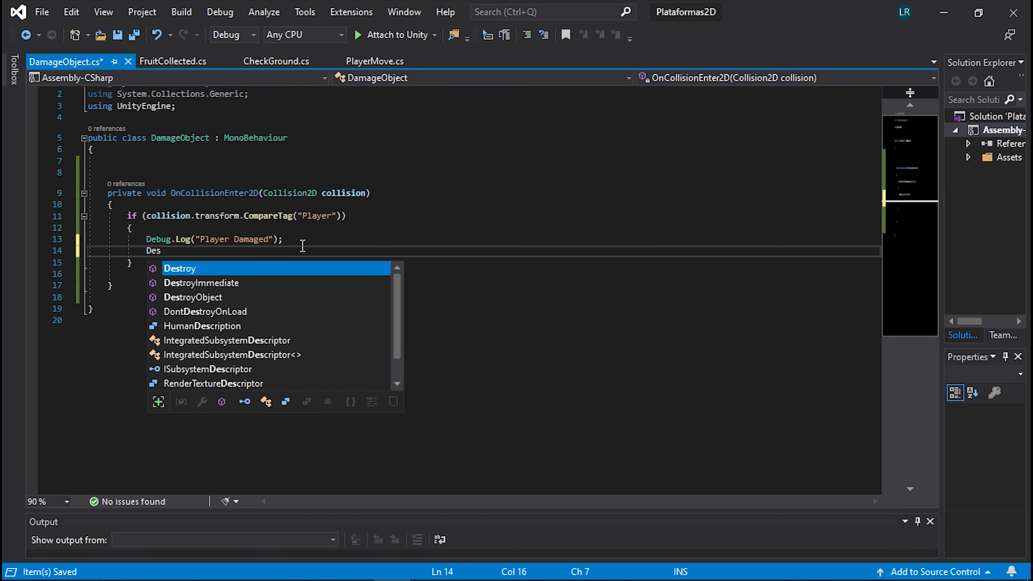
{"action": "key", "text": "Escape"}
{"action": "type", "text": "troy()"}
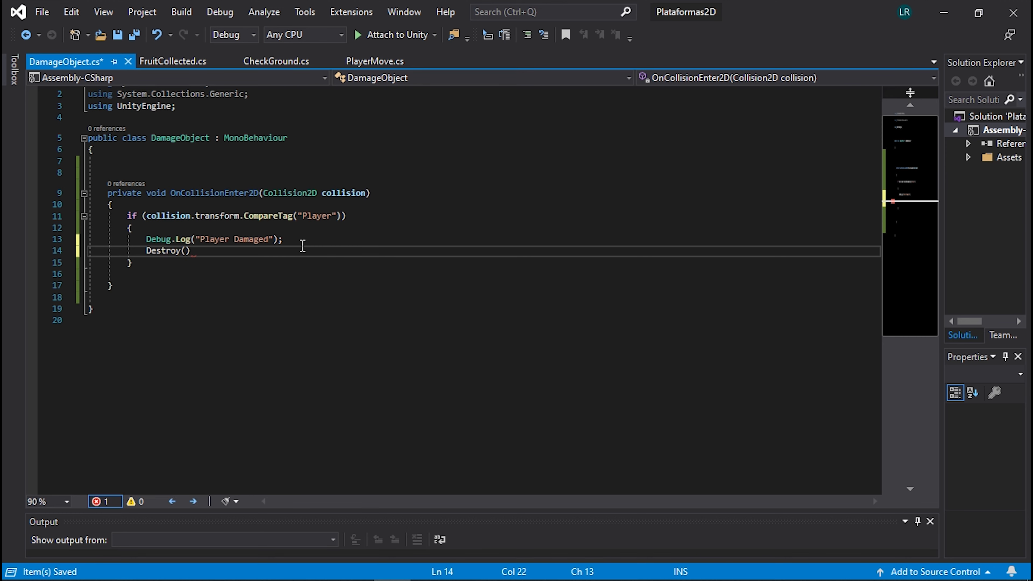
{"action": "key", "text": "Left"}
{"action": "type", "text": "c"}
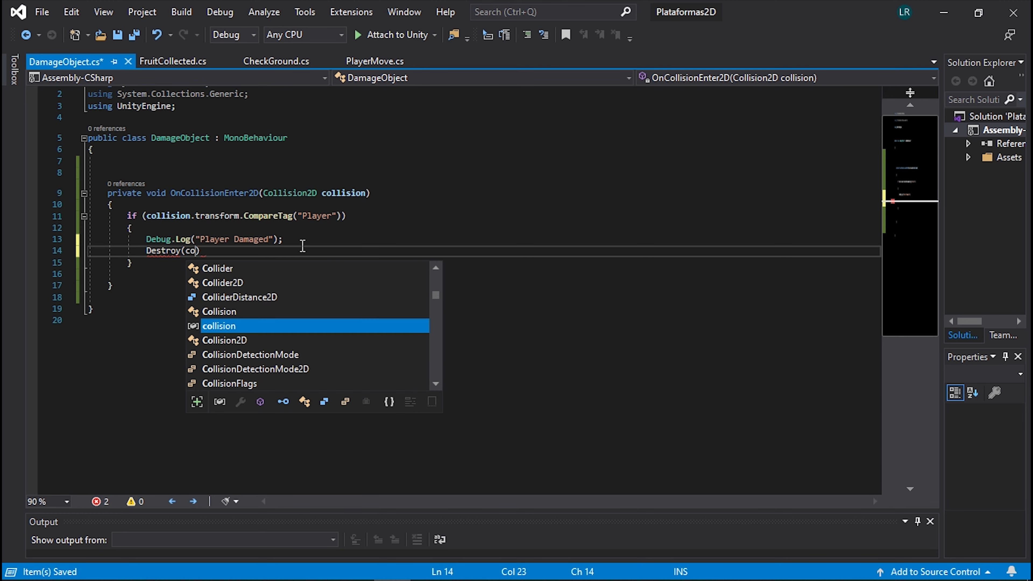
{"action": "type", "text": "oll"}
{"action": "key", "text": "Tab"}
{"action": "type", "text": ".gam"}
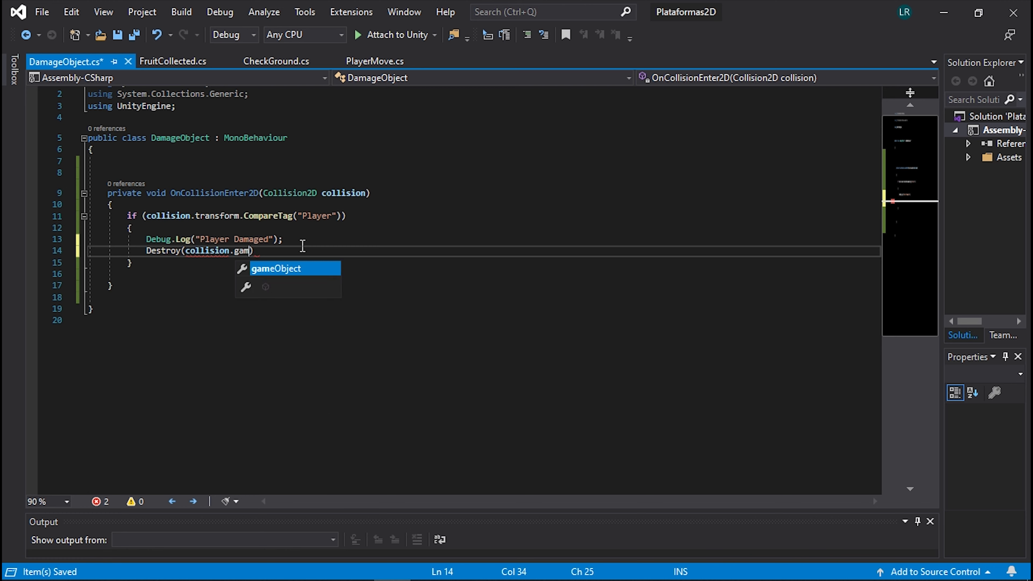
{"action": "key", "text": "Tab"}
{"action": "key", "text": "Right"}
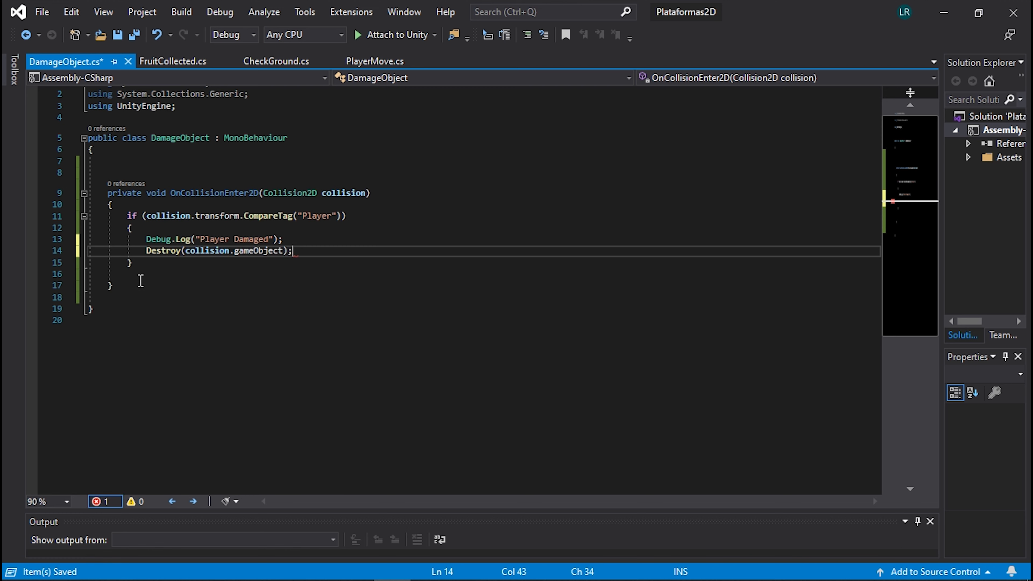
Save the DamageObject script and return to Unity.
{"action": "left_click_drag", "start_coordinate": [146, 251], "coordinate": [296, 255]}
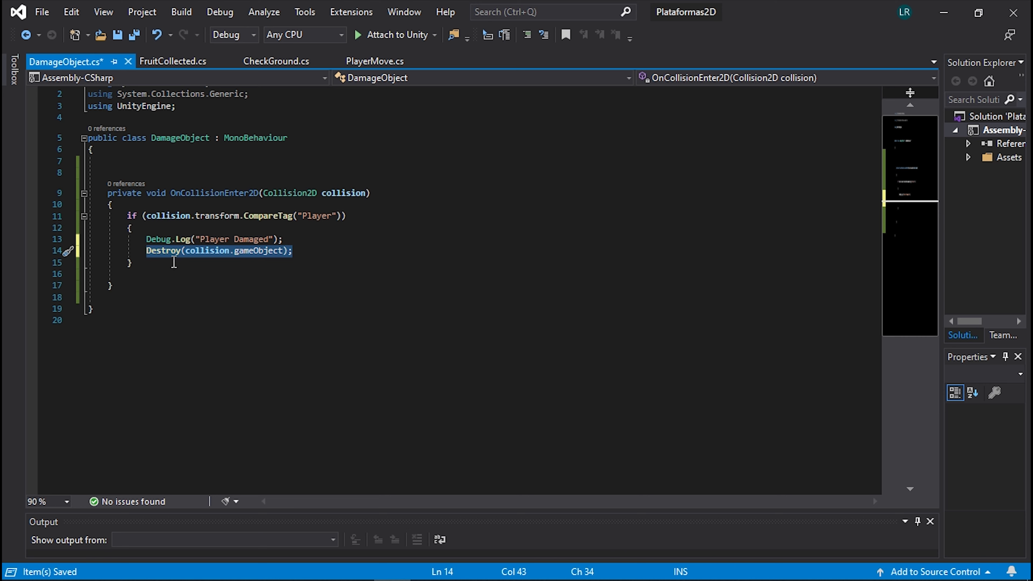
{"action": "left_click", "coordinate": [304, 216]}
{"action": "left_click_drag", "start_coordinate": [327, 251], "coordinate": [145, 250]}
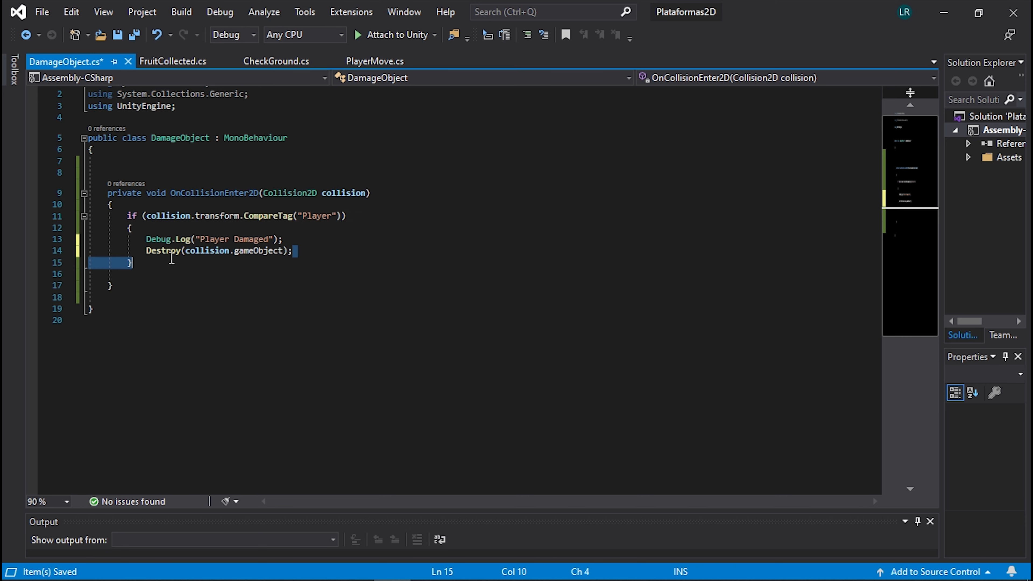
{"action": "left_click", "coordinate": [307, 251]}
{"action": "key", "text": "ctrl+s"}
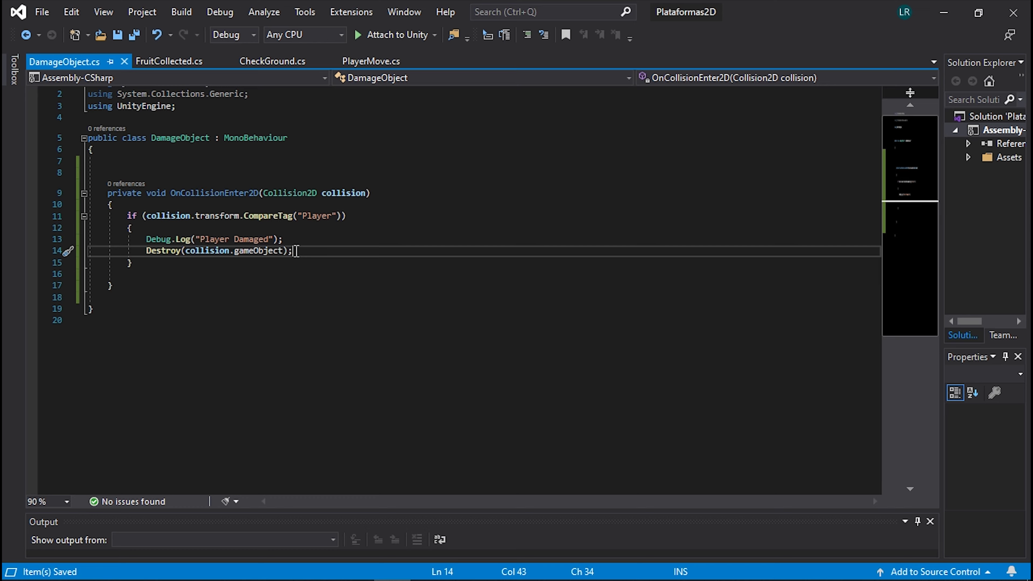
{"action": "left_click", "coordinate": [943, 12]}
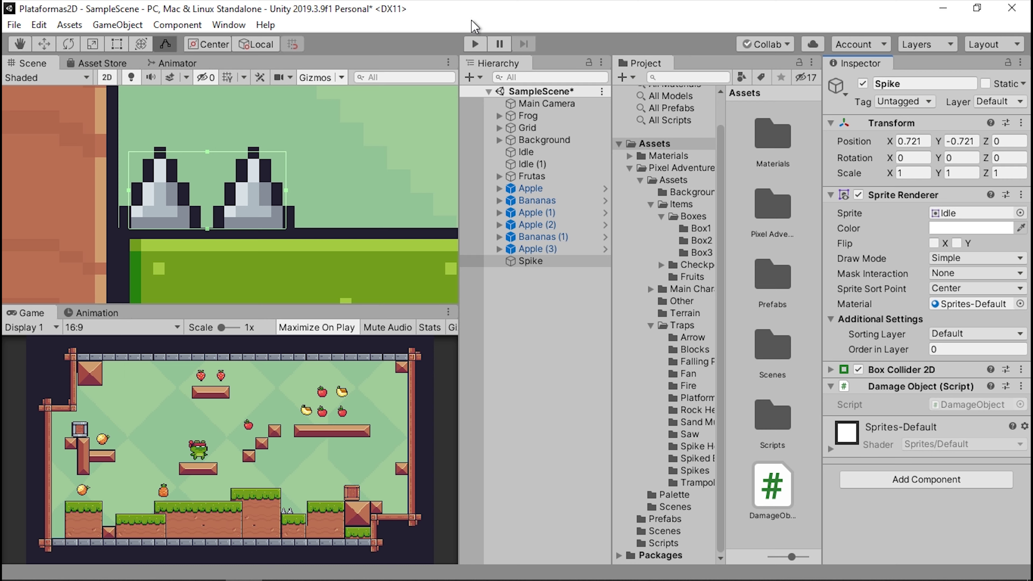
Play-test by walking the frog onto the spikes, then stop Play mode.
{"action": "left_click", "coordinate": [475, 45]}
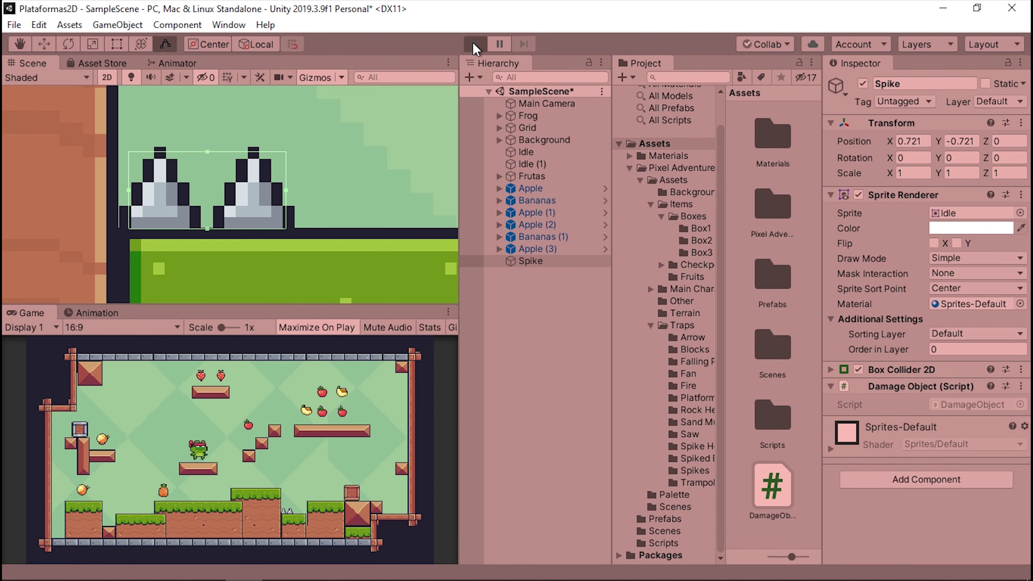
{"action": "key", "text": "d"}
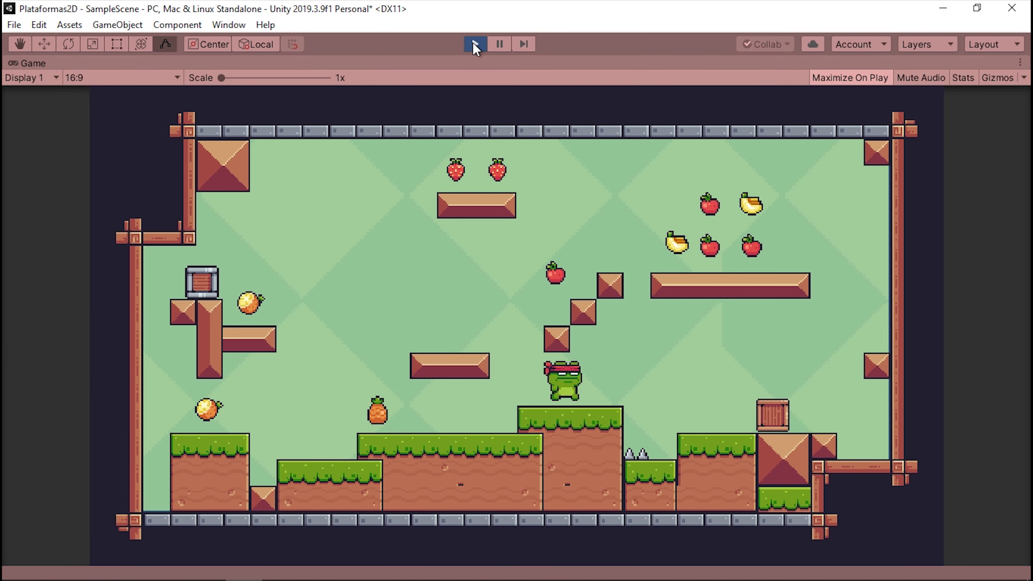
{"action": "key", "text": "d"}
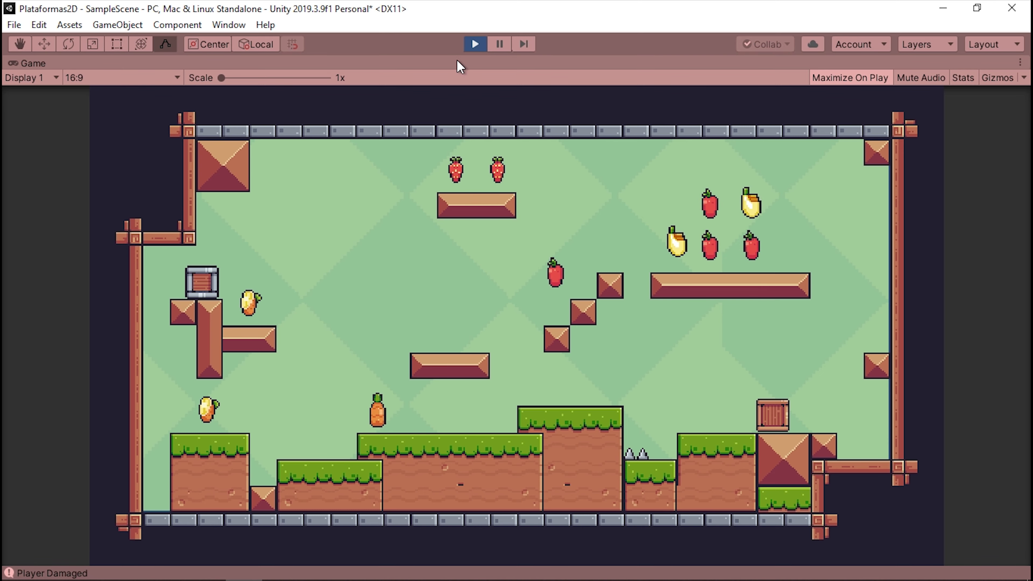
{"action": "left_click", "coordinate": [476, 43]}
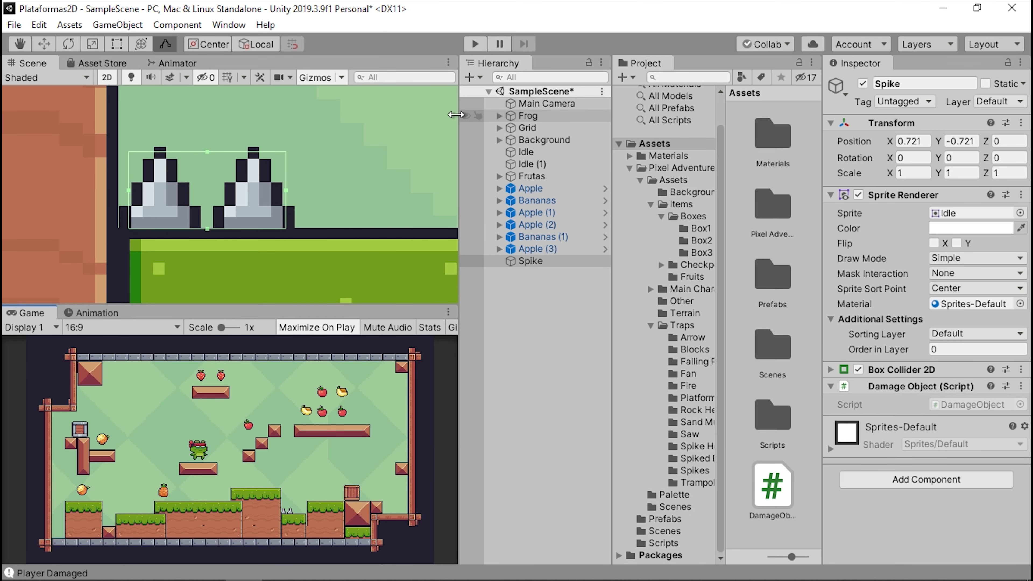
{"action": "scroll", "coordinate": [349, 211], "scroll_direction": "down", "scroll_amount": 2}
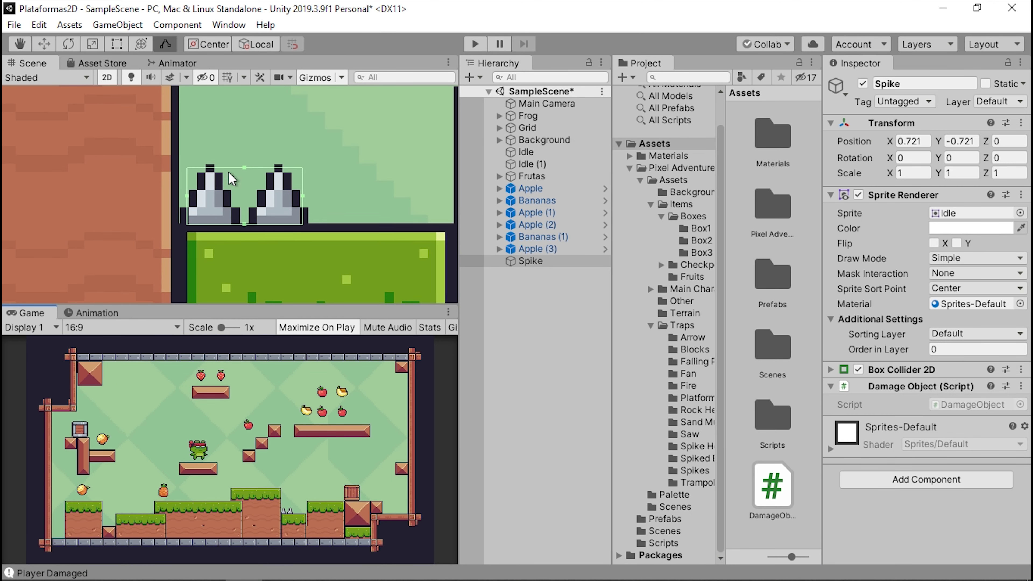
Open the Console from Window > General and dock it below the Hierarchy.
{"action": "left_click", "coordinate": [217, 27]}
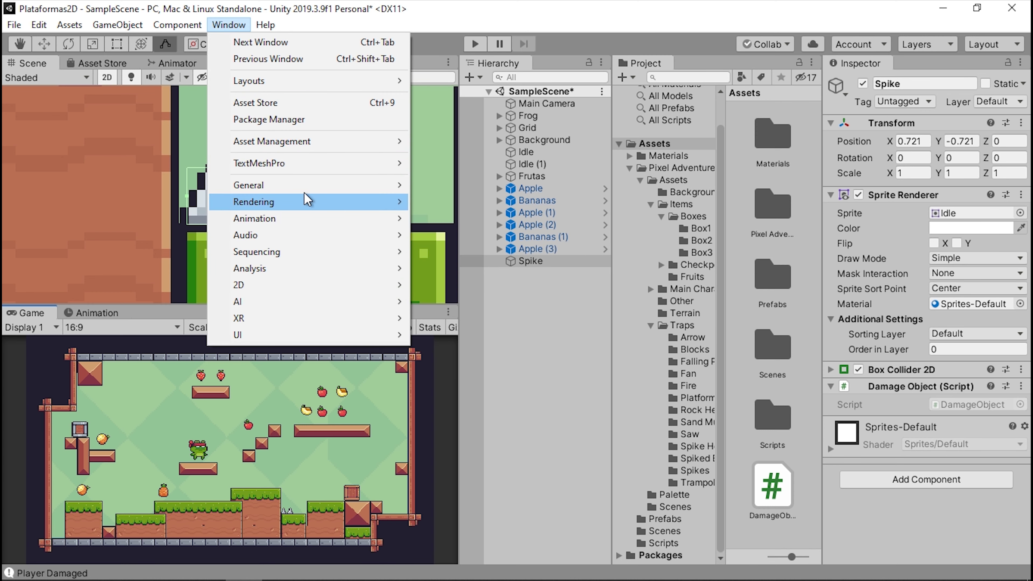
{"action": "mouse_move", "coordinate": [317, 186]}
{"action": "left_click", "coordinate": [455, 270]}
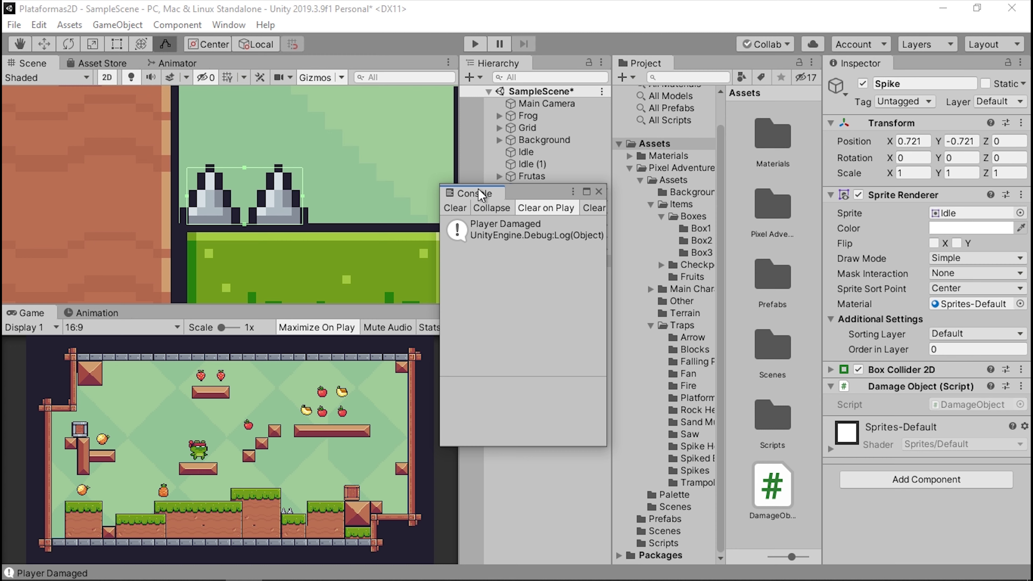
{"action": "mouse_move", "coordinate": [480, 194]}
{"action": "left_mouse_down"}
{"action": "mouse_move", "coordinate": [500, 396]}
{"action": "mouse_move", "coordinate": [497, 310]}
{"action": "left_mouse_up"}
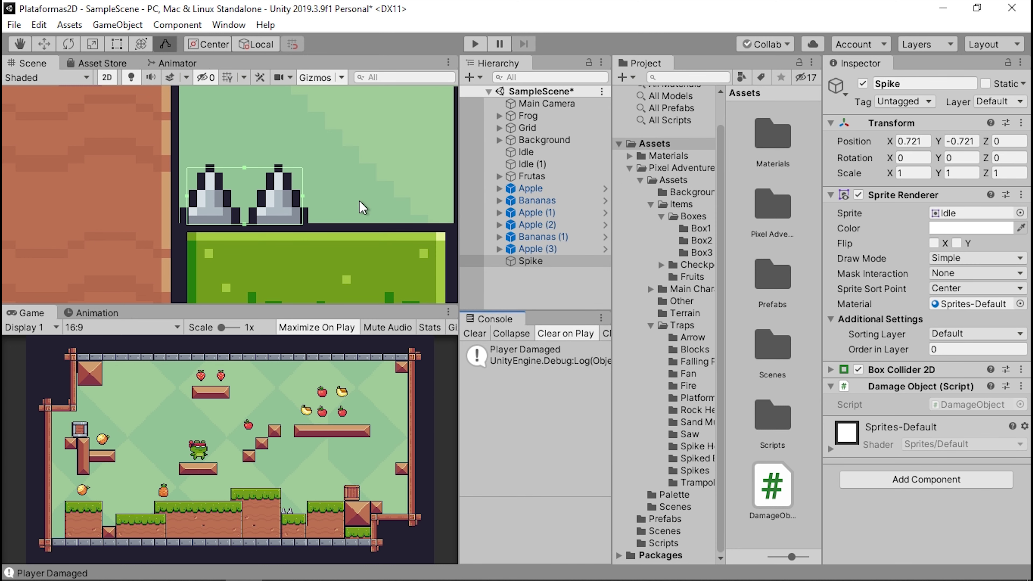
{"action": "double_click", "coordinate": [529, 261]}
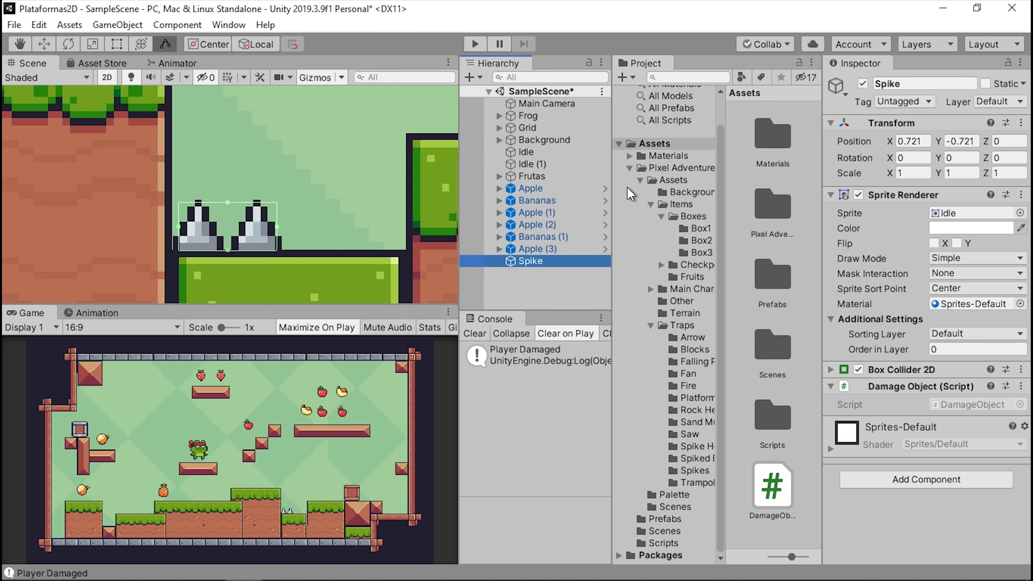
{"action": "left_click", "coordinate": [629, 167]}
Add an Enemies folder inside Assets/Prefabs and drag the scene's Spike into it as a prefab.
{"action": "left_click", "coordinate": [664, 212]}
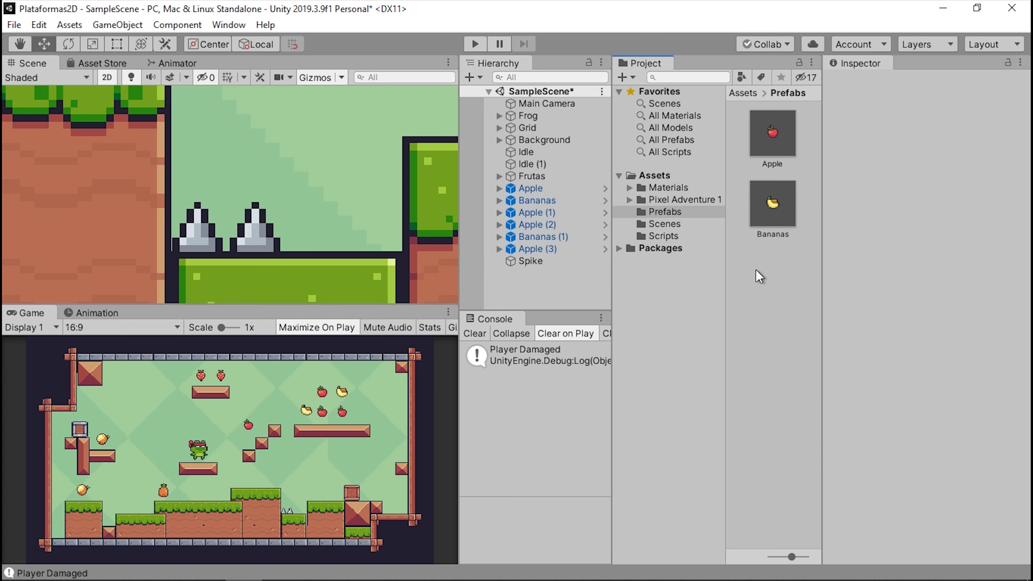
{"action": "right_click", "coordinate": [755, 269]}
{"action": "mouse_move", "coordinate": [782, 221]}
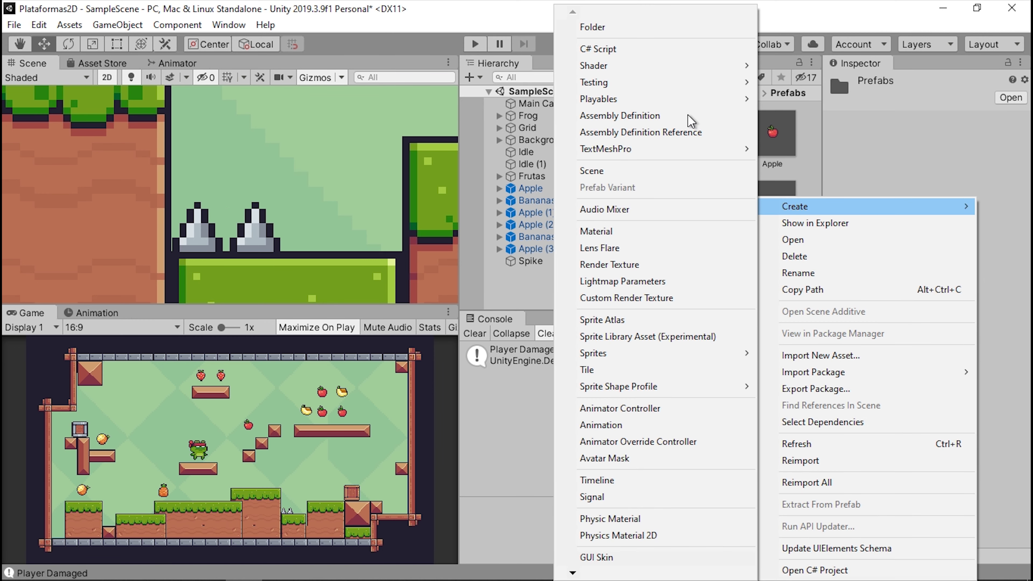
{"action": "left_click", "coordinate": [609, 31]}
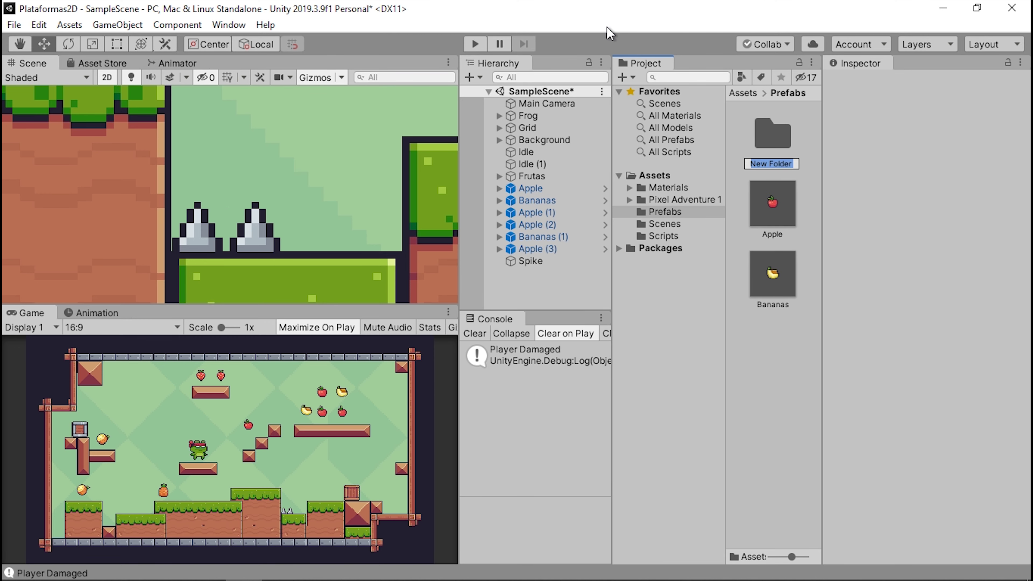
{"action": "type", "text": "Enemie"}
{"action": "type", "text": "s"}
{"action": "key", "text": "Return"}
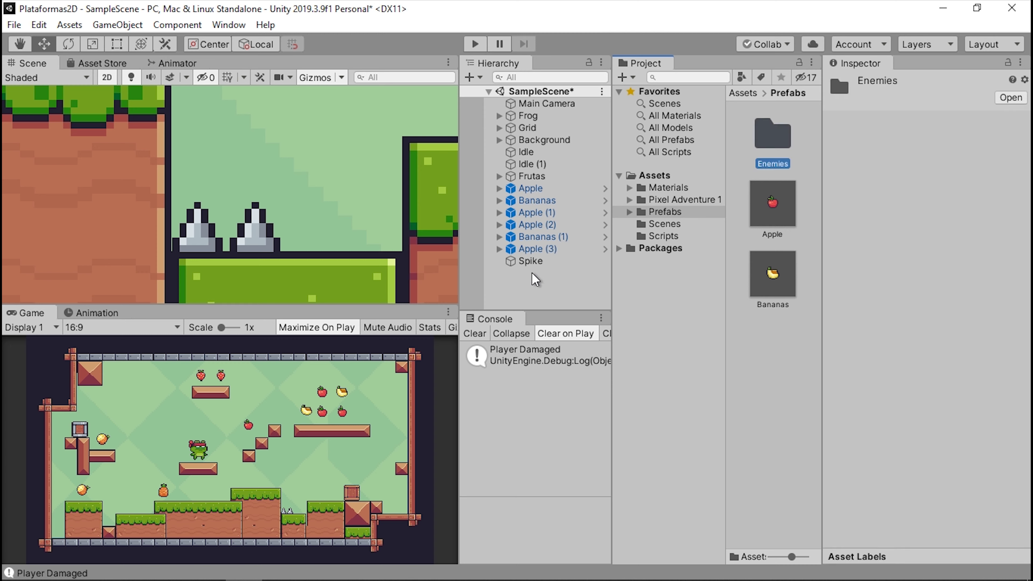
{"action": "mouse_move", "coordinate": [528, 261]}
{"action": "left_mouse_down"}
{"action": "mouse_move", "coordinate": [771, 135]}
{"action": "mouse_move", "coordinate": [444, 237]}
{"action": "mouse_move", "coordinate": [338, 193]}
{"action": "left_mouse_up"}
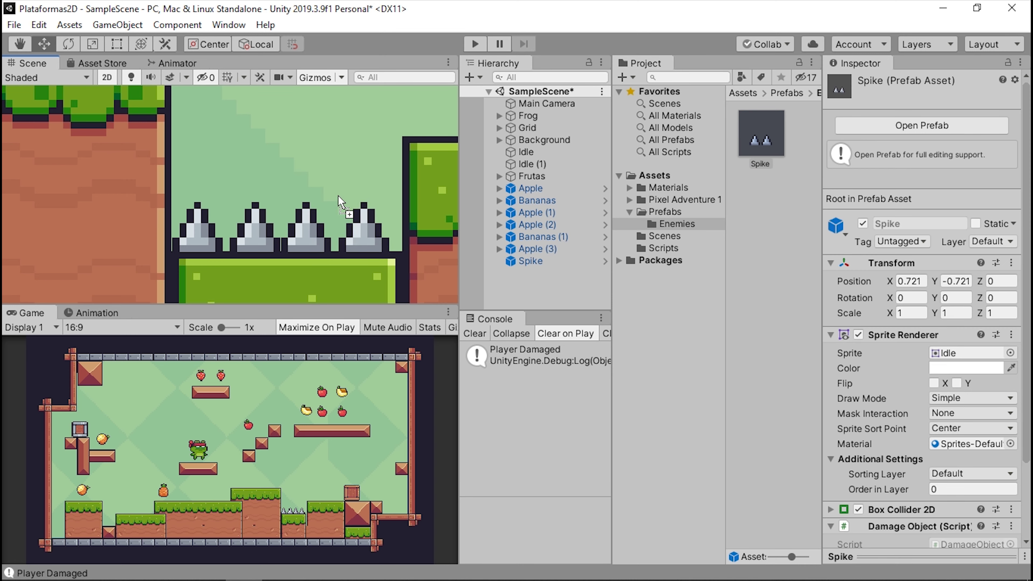
Place Spike (1) from the Spike prefab at X 0.8767, Y -0.722, listed below Spike.
{"action": "left_click_drag", "start_coordinate": [338, 193], "coordinate": [342, 196]}
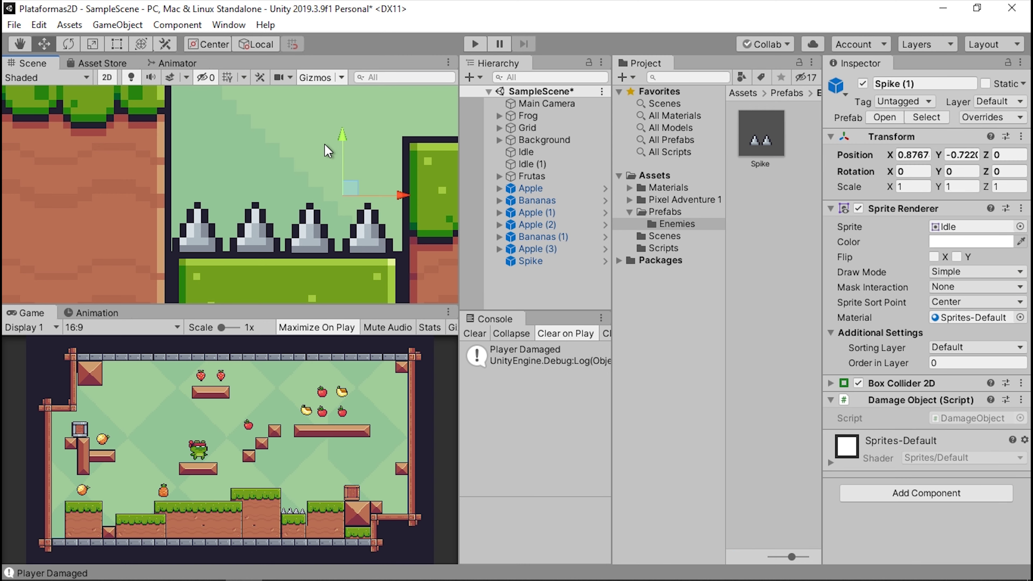
{"action": "scroll", "coordinate": [299, 191], "scroll_direction": "down", "scroll_amount": 3}
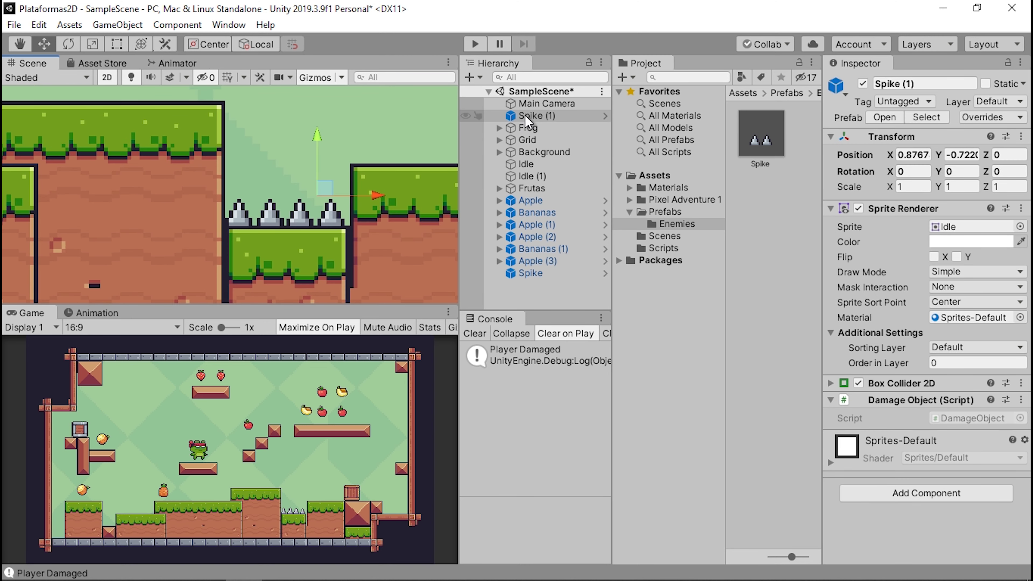
{"action": "left_click_drag", "start_coordinate": [524, 115], "coordinate": [531, 280]}
{"action": "scroll", "coordinate": [226, 185], "scroll_direction": "down", "scroll_amount": 2}
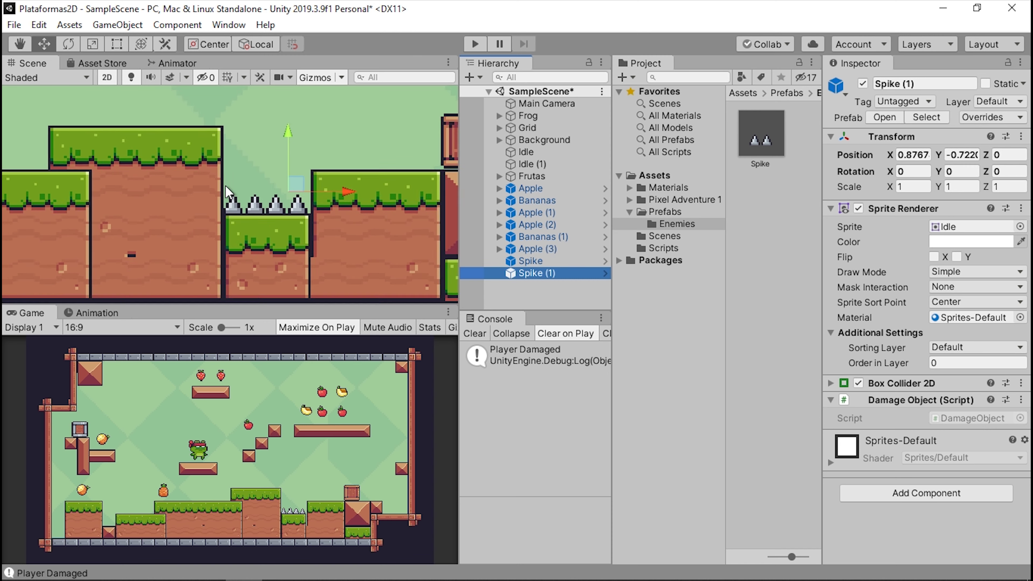
{"action": "scroll", "coordinate": [226, 186], "scroll_direction": "down", "scroll_amount": 2}
{"action": "mouse_move", "coordinate": [138, 147]}
{"action": "middle_mouse_down"}
{"action": "mouse_move", "coordinate": [166, 136]}
{"action": "mouse_move", "coordinate": [273, 199]}
{"action": "middle_mouse_up"}
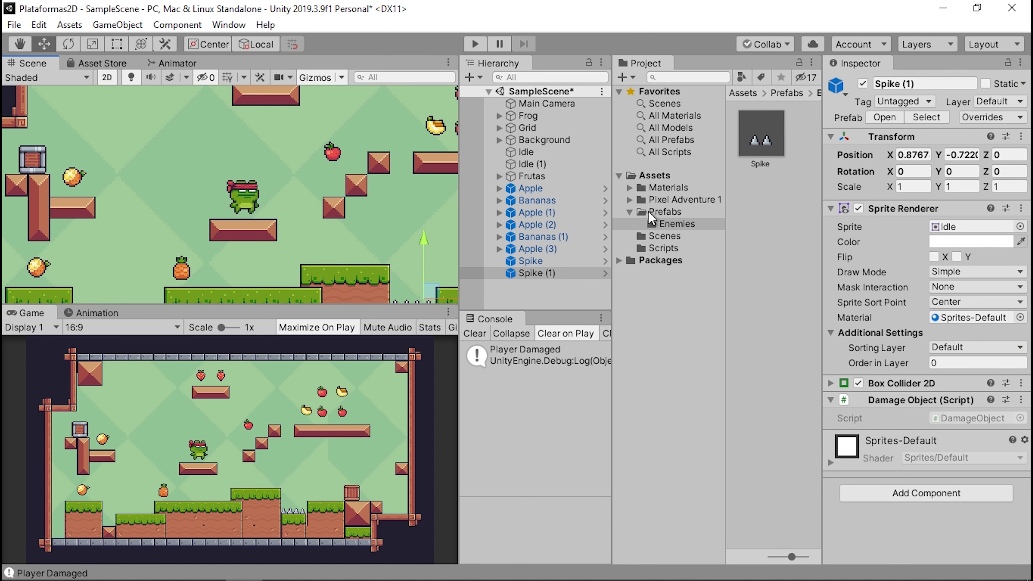
Drop the Pixel Adventure 1 Spike Head Idle sprite into the level as Idle (2) at X -0.983, Y 0.887.
{"action": "left_click", "coordinate": [630, 199]}
{"action": "scroll", "coordinate": [663, 376], "scroll_direction": "down", "scroll_amount": 2}
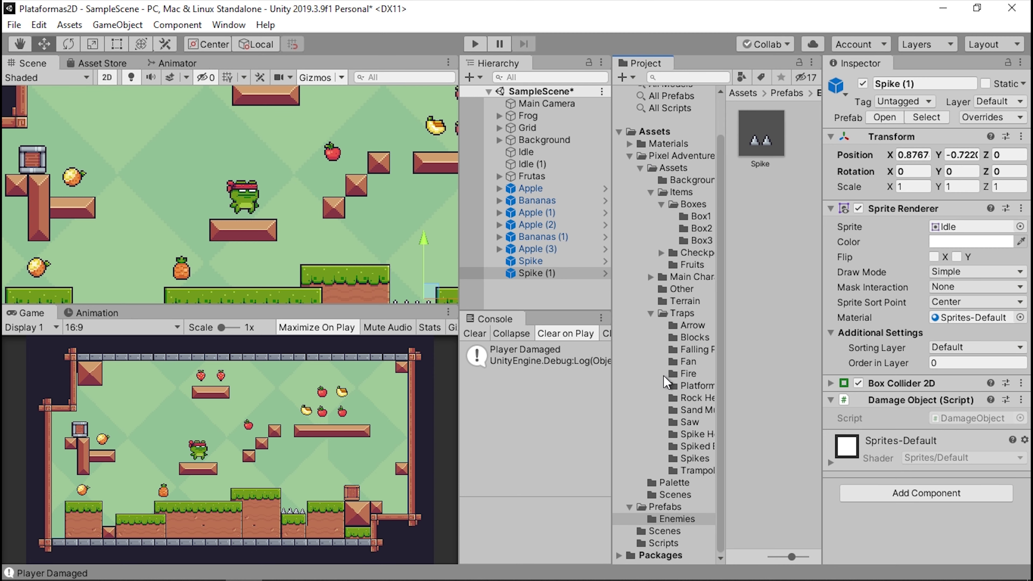
{"action": "left_click", "coordinate": [688, 421]}
{"action": "left_click", "coordinate": [690, 433]}
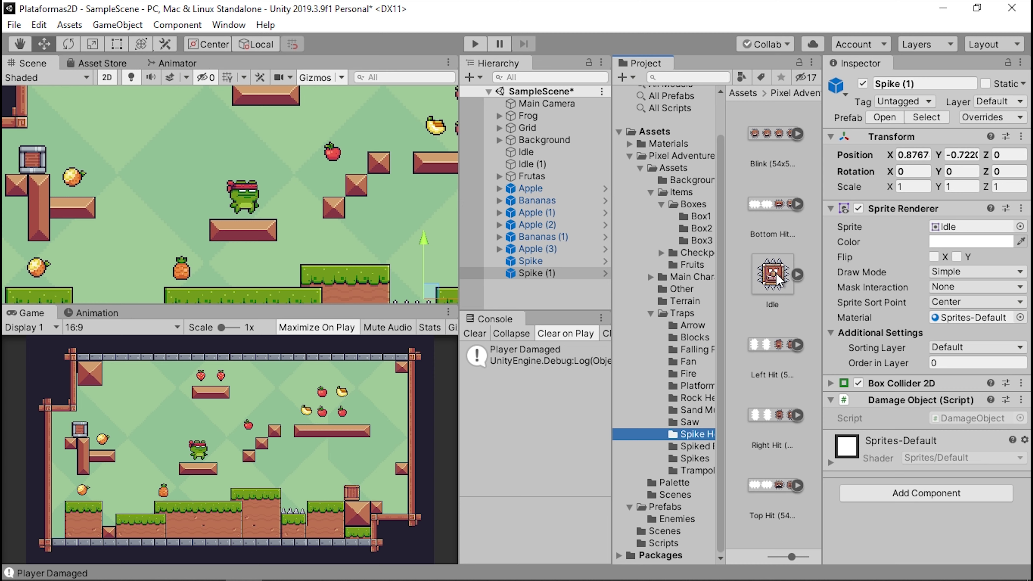
{"action": "scroll", "coordinate": [163, 186], "scroll_direction": "down", "scroll_amount": 3}
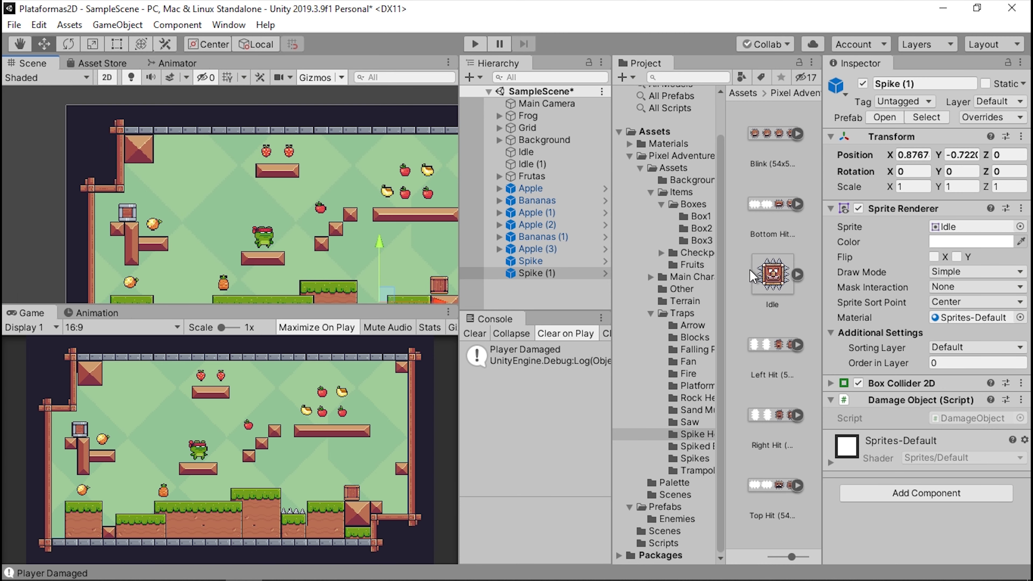
{"action": "mouse_move", "coordinate": [772, 275]}
{"action": "left_mouse_down"}
{"action": "mouse_move", "coordinate": [559, 220]}
{"action": "mouse_move", "coordinate": [195, 165]}
{"action": "mouse_move", "coordinate": [268, 165]}
{"action": "left_mouse_up"}
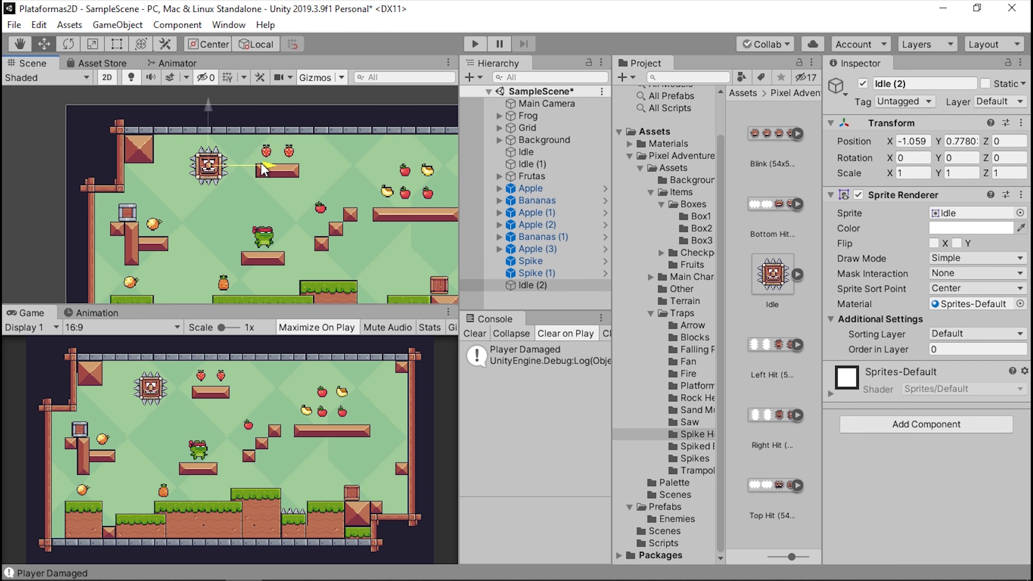
{"action": "left_click_drag", "start_coordinate": [207, 110], "coordinate": [208, 99]}
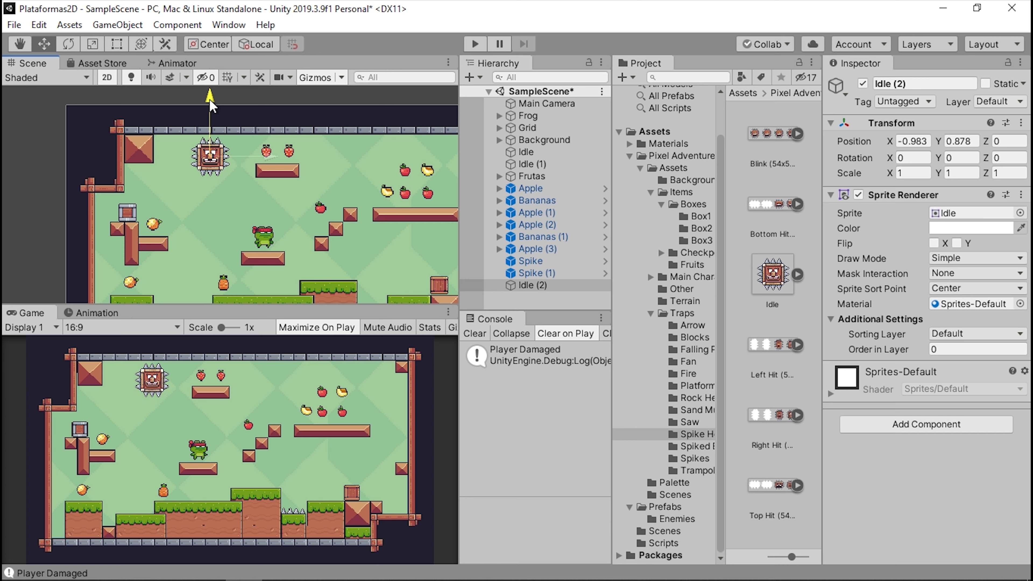
{"action": "scroll", "coordinate": [219, 280], "scroll_direction": "down", "scroll_amount": 2}
{"action": "middle_click_drag", "start_coordinate": [225, 253], "coordinate": [238, 205]}
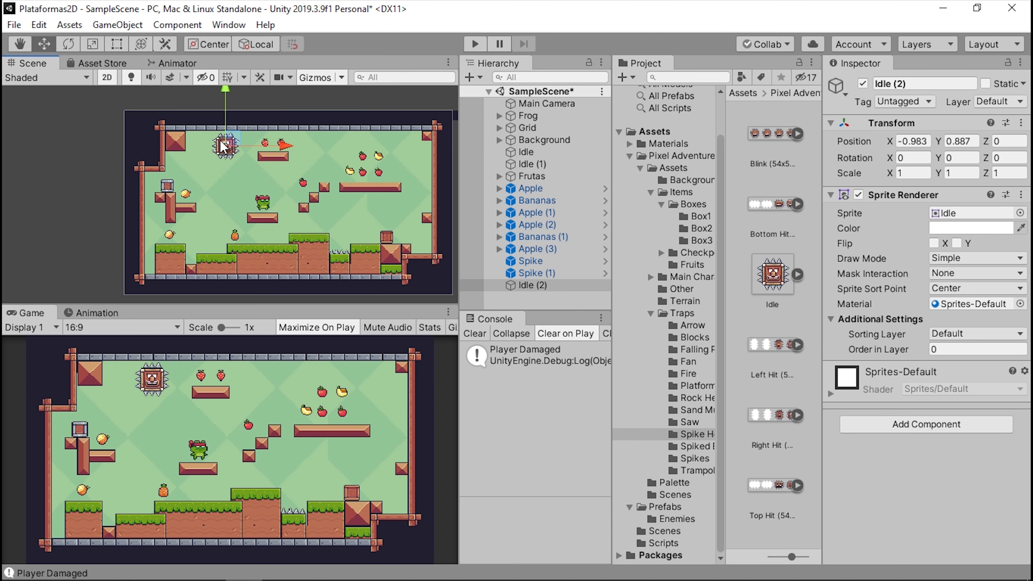
{"action": "scroll", "coordinate": [230, 166], "scroll_direction": "up", "scroll_amount": 2}
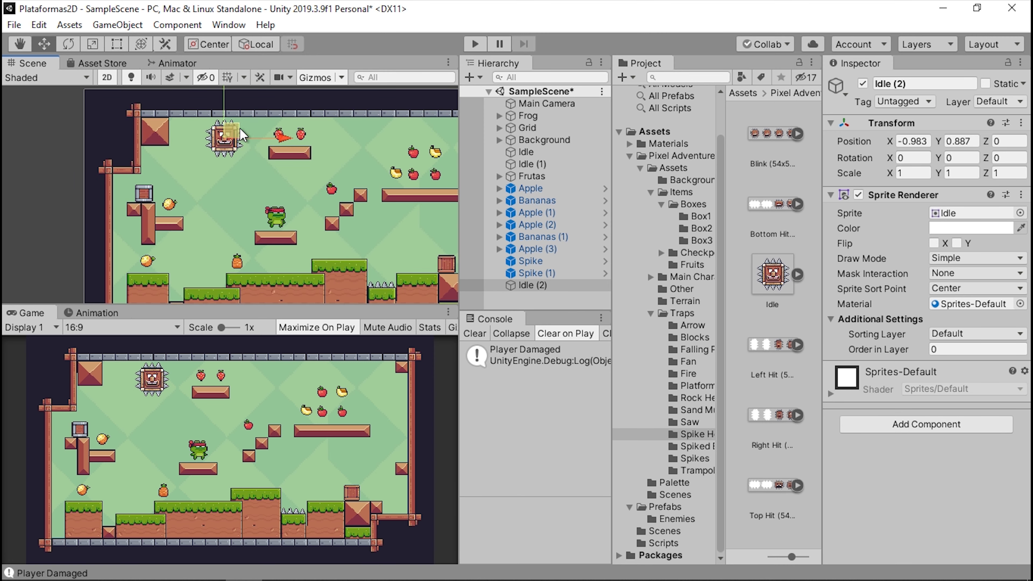
{"action": "middle_click_drag", "start_coordinate": [246, 135], "coordinate": [257, 177]}
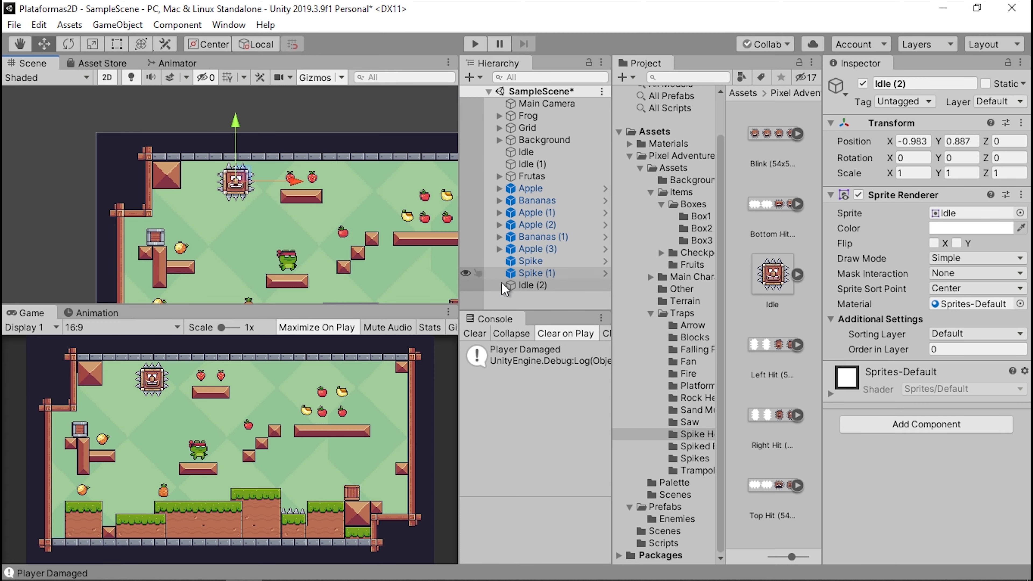
Rename Idle (2) to SpkieEnemy.
{"action": "left_click", "coordinate": [531, 286]}
{"action": "key", "text": "F2"}
{"action": "type", "text": "Spki"}
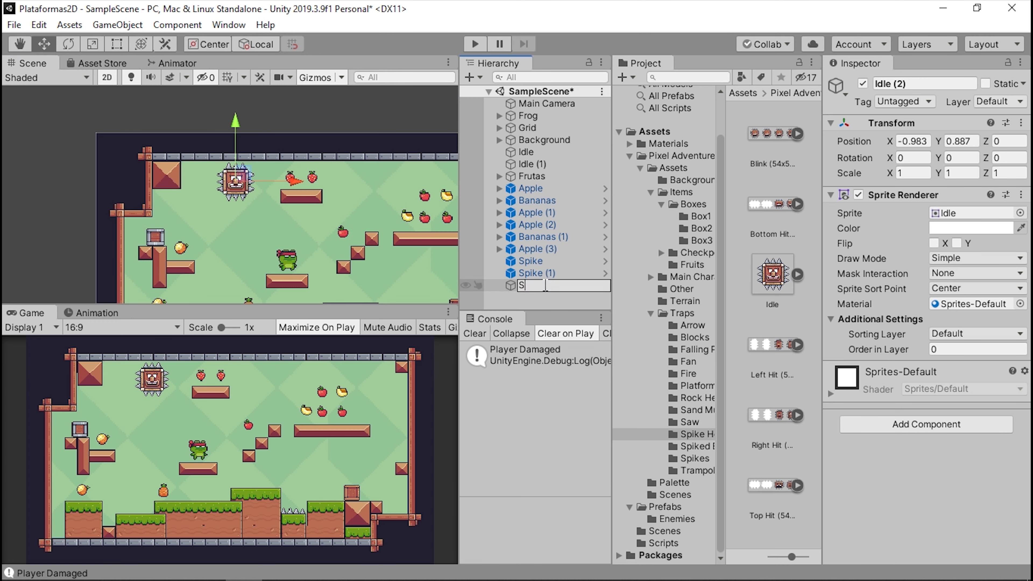
{"action": "type", "text": "ee"}
{"action": "key", "text": "Return"}
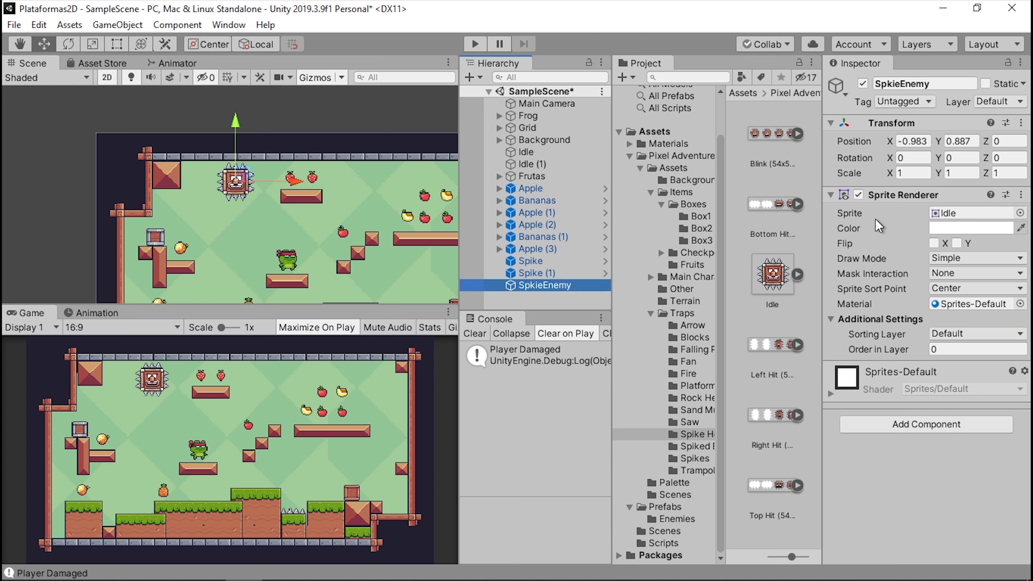
Add a Box Collider 2D component to SpkieEnemy and enter collider edit mode.
{"action": "left_click", "coordinate": [897, 428]}
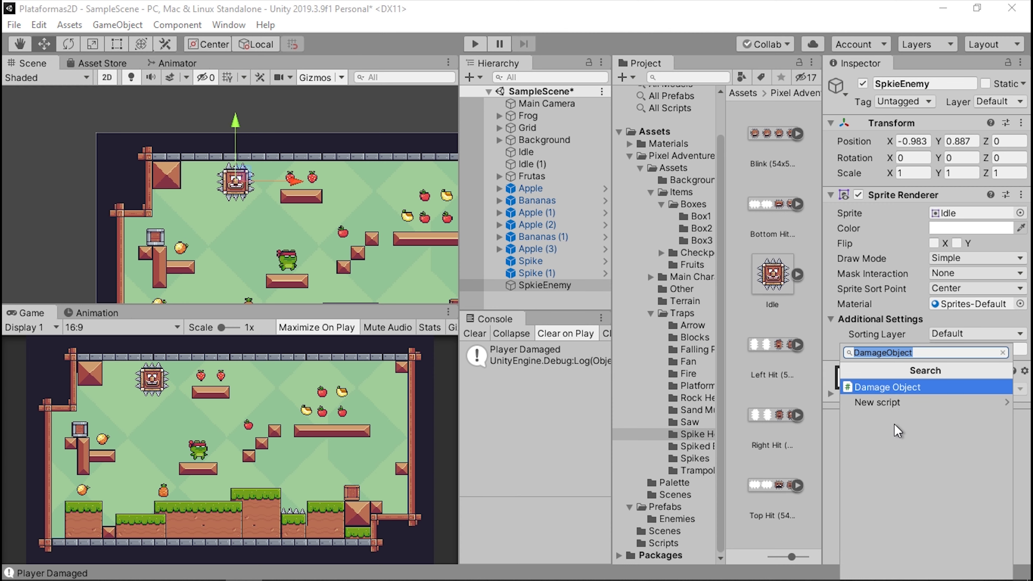
{"action": "type", "text": "box"}
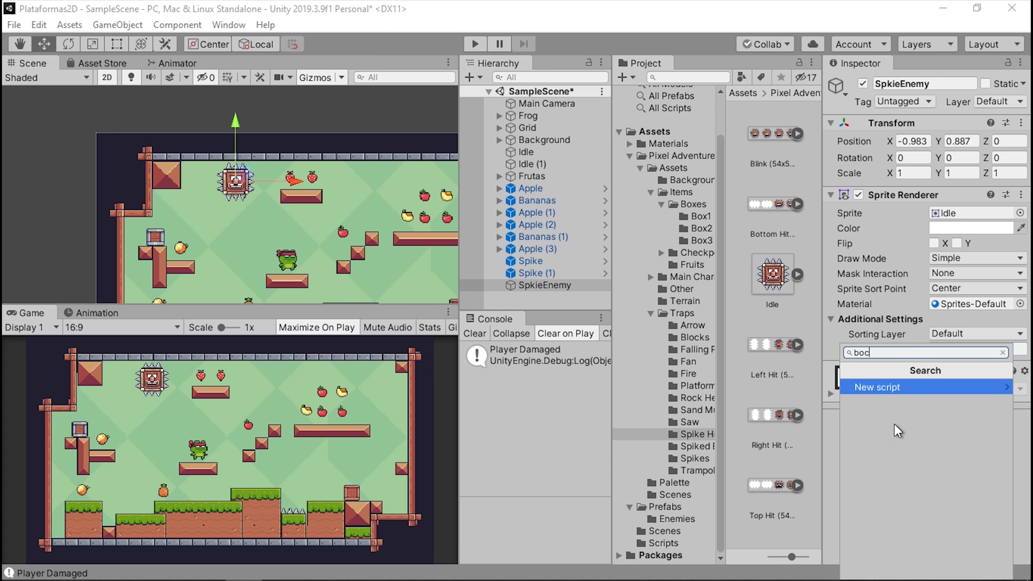
{"action": "key", "text": "Escape"}
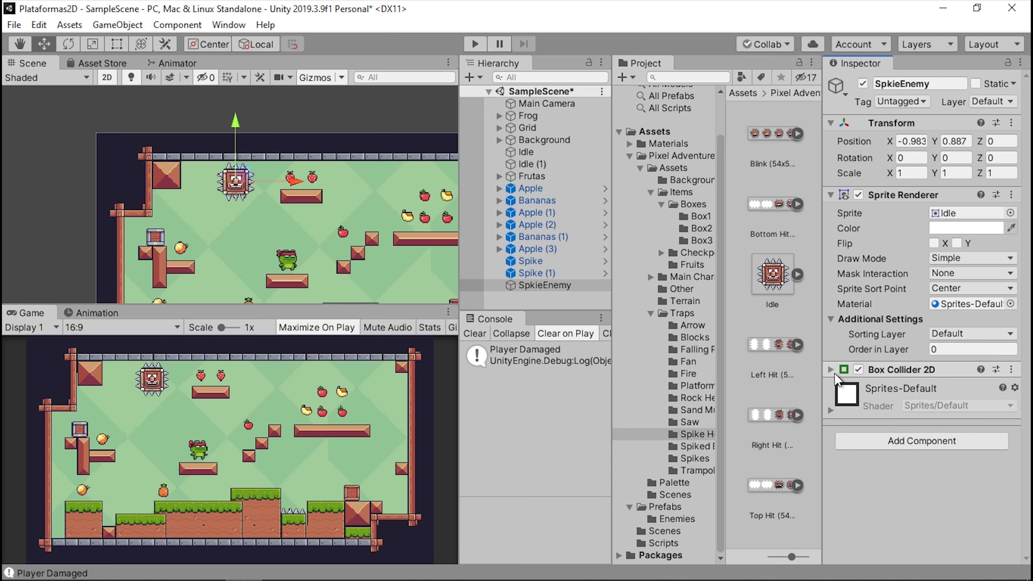
{"action": "left_click", "coordinate": [882, 378]}
{"action": "left_click", "coordinate": [935, 389]}
Trim the collider's four edges onto the spiked block, about 0.3778604 × 0.3735361.
{"action": "scroll", "coordinate": [316, 155], "scroll_direction": "up", "scroll_amount": 3}
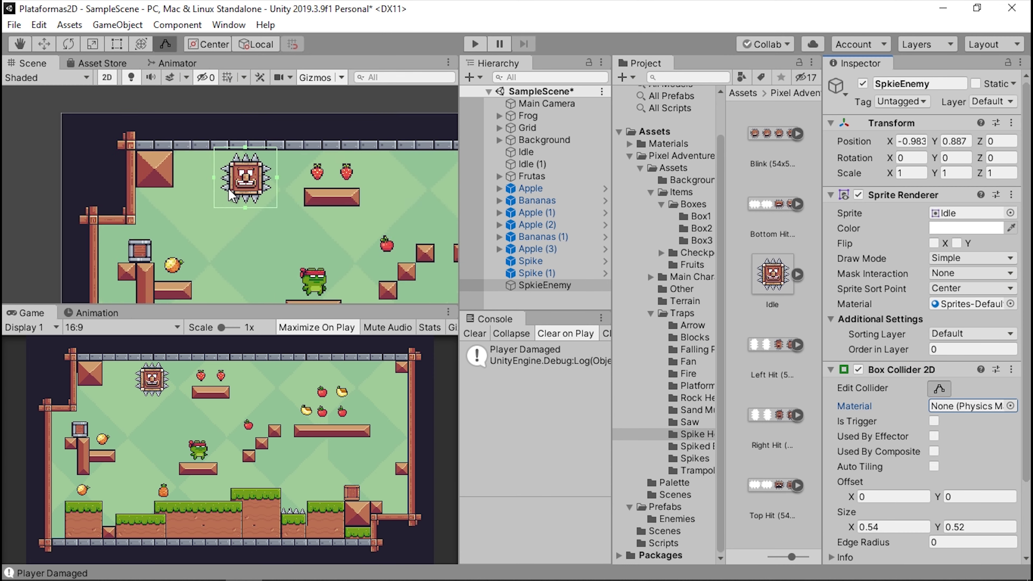
{"action": "scroll", "coordinate": [315, 155], "scroll_direction": "up", "scroll_amount": 3}
{"action": "scroll", "coordinate": [315, 154], "scroll_direction": "up", "scroll_amount": 3}
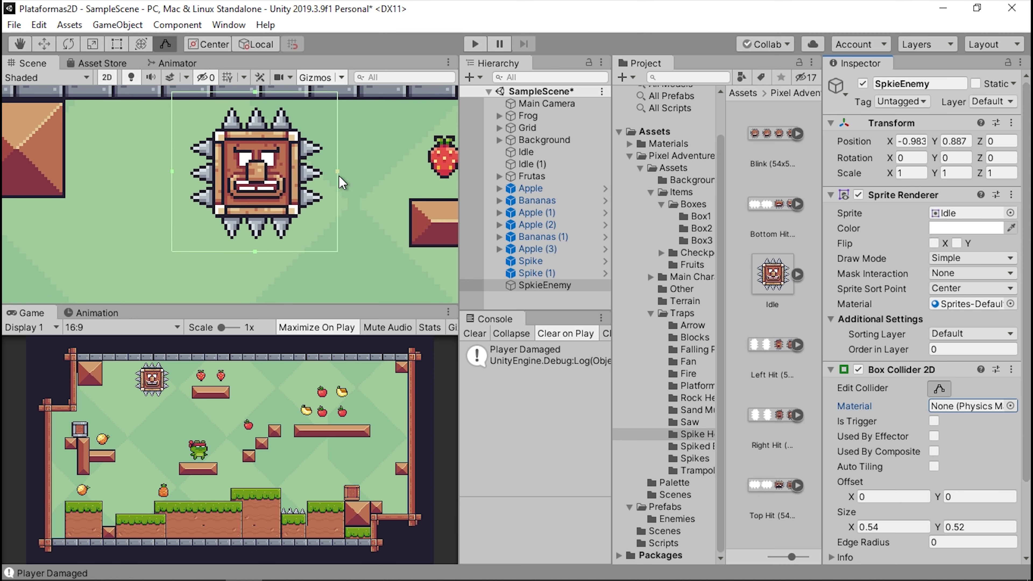
{"action": "left_click_drag", "start_coordinate": [339, 177], "coordinate": [318, 176]}
{"action": "scroll", "coordinate": [319, 163], "scroll_direction": "up", "scroll_amount": 2}
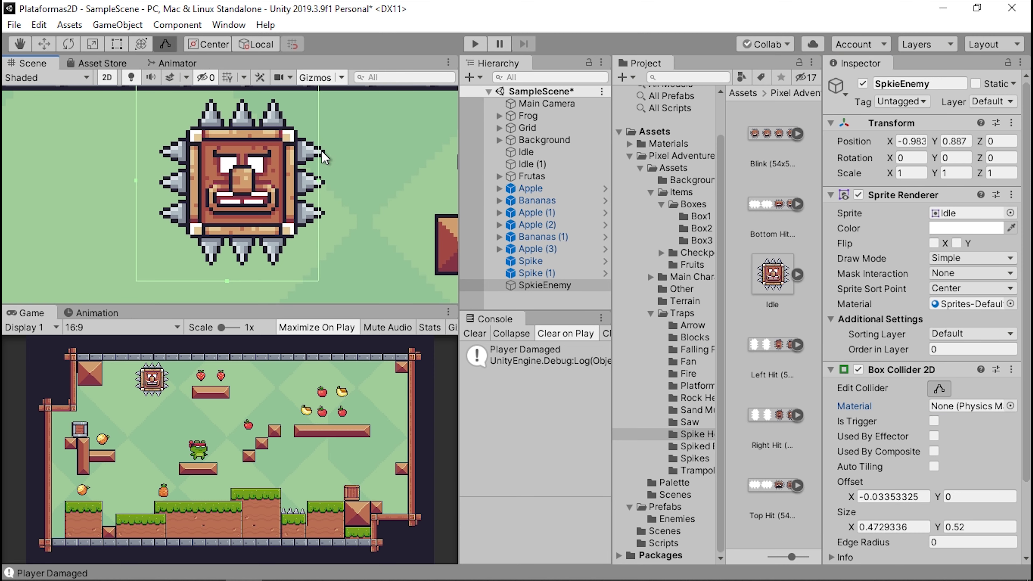
{"action": "scroll", "coordinate": [264, 138], "scroll_direction": "down", "scroll_amount": 1}
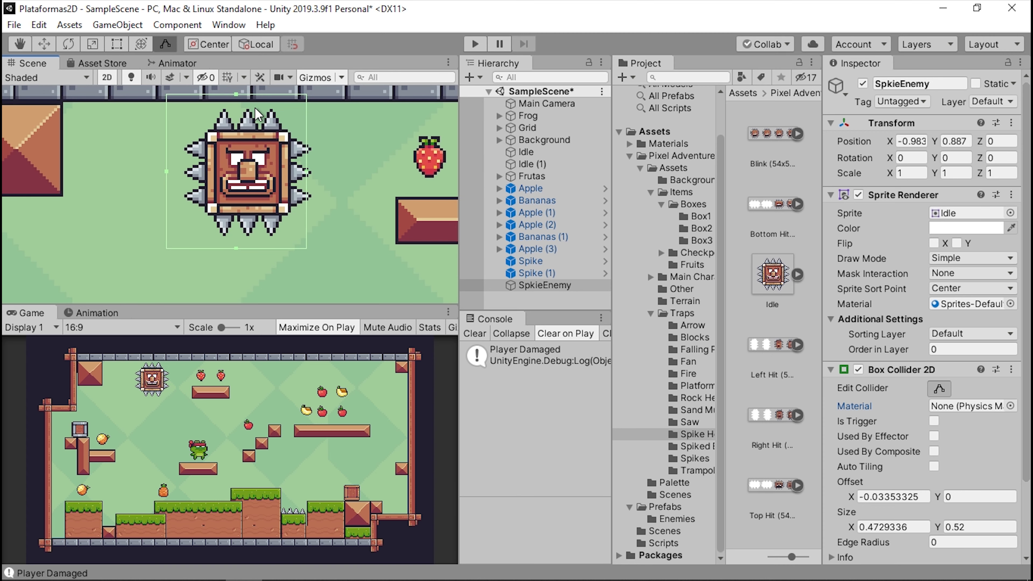
{"action": "left_click_drag", "start_coordinate": [242, 97], "coordinate": [261, 116]}
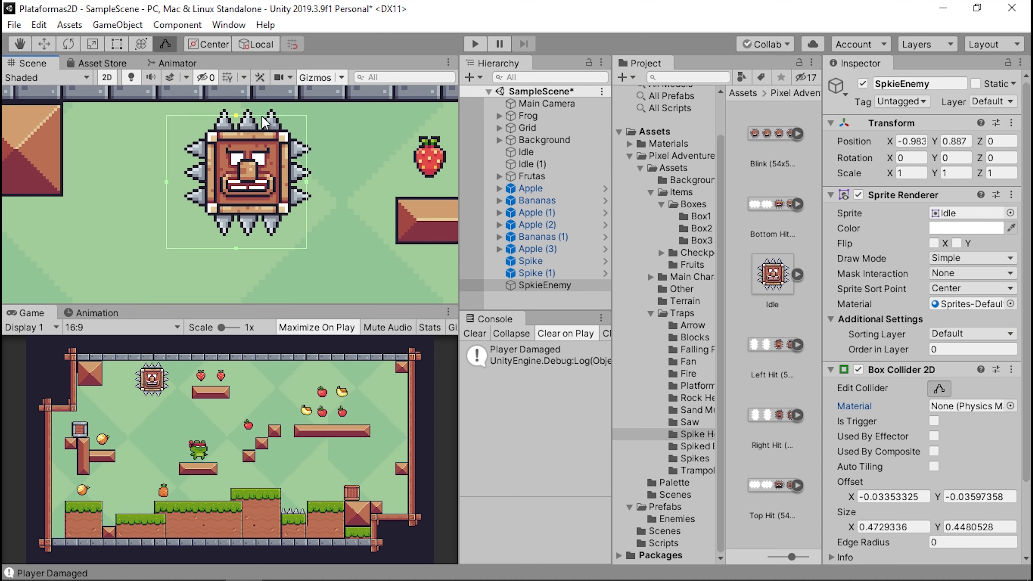
{"action": "left_click_drag", "start_coordinate": [166, 181], "coordinate": [193, 181]}
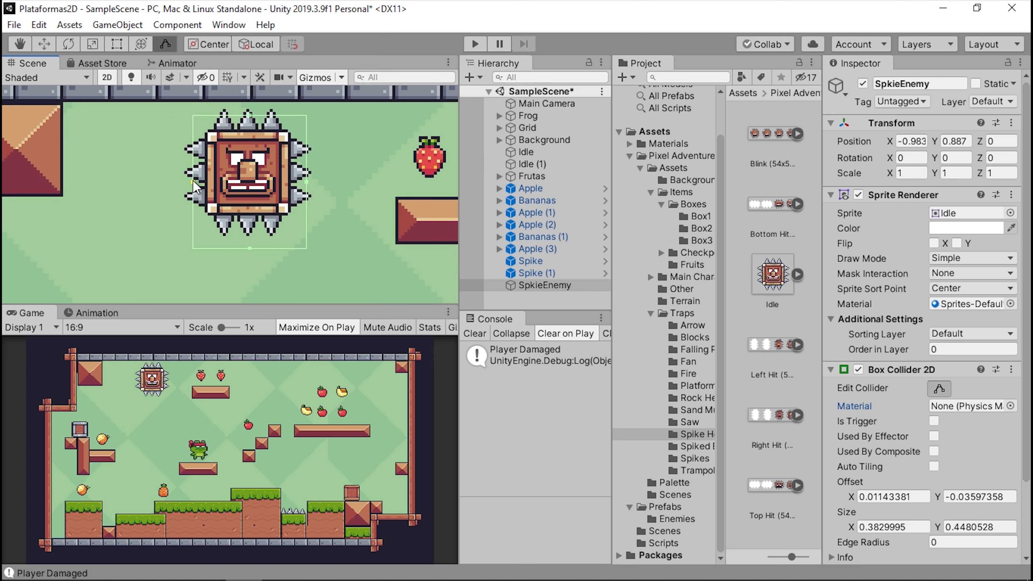
{"action": "left_click_drag", "start_coordinate": [250, 248], "coordinate": [252, 226]}
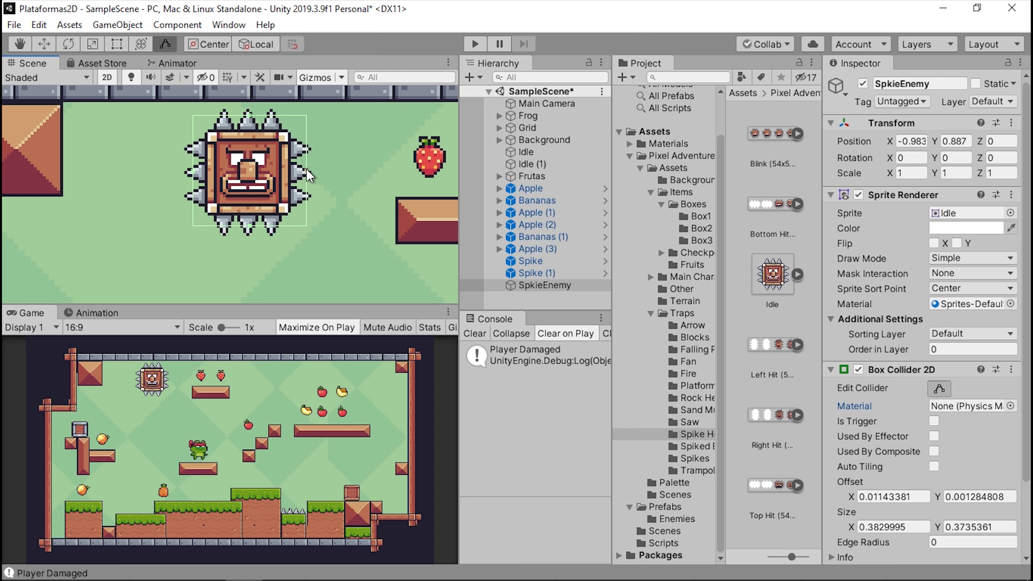
{"action": "left_click_drag", "start_coordinate": [307, 170], "coordinate": [305, 170]}
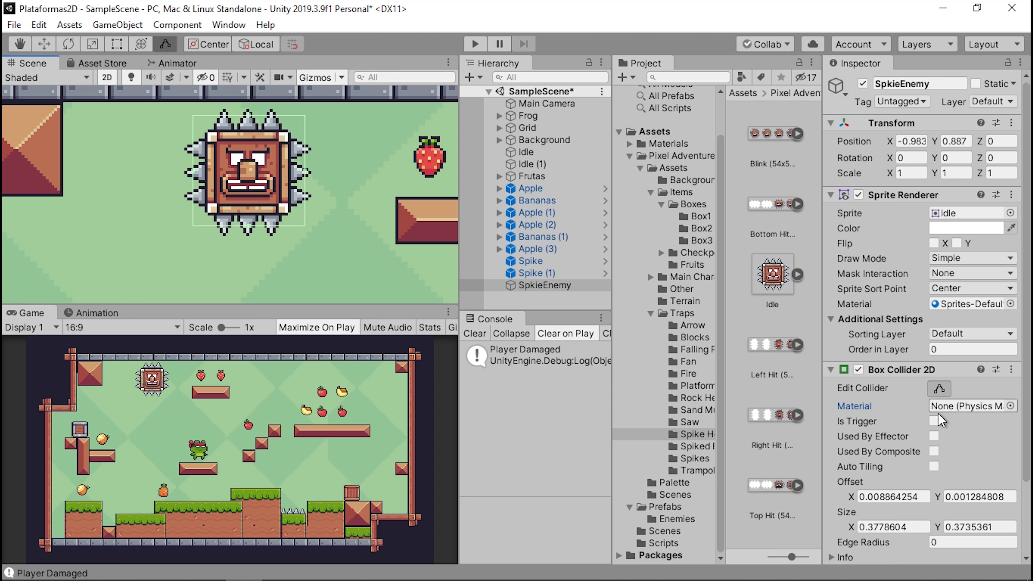
Attach a new script named EnemySpike to SpkieEnemy through Add Component.
{"action": "left_click", "coordinate": [831, 370]}
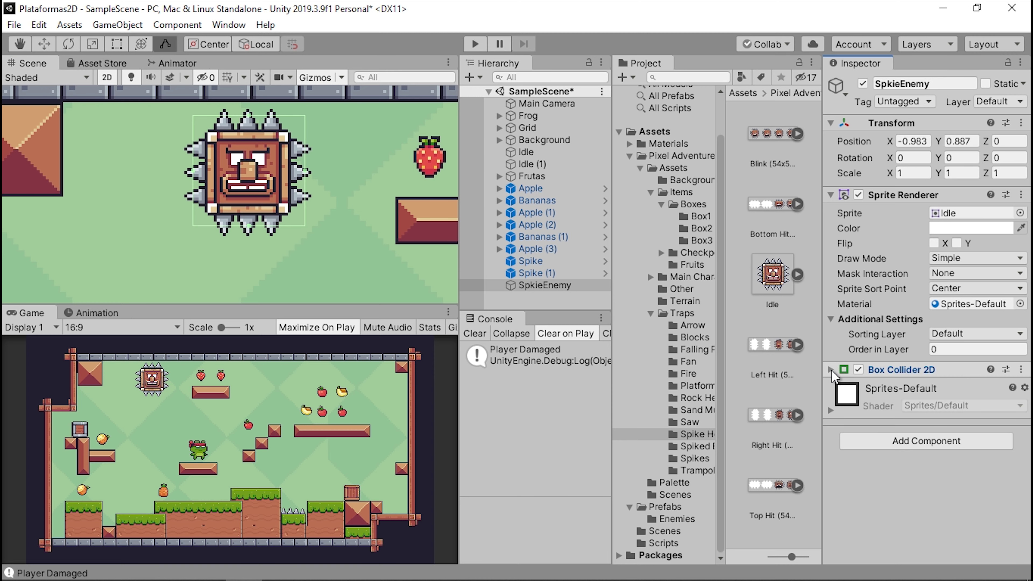
{"action": "left_click", "coordinate": [923, 441]}
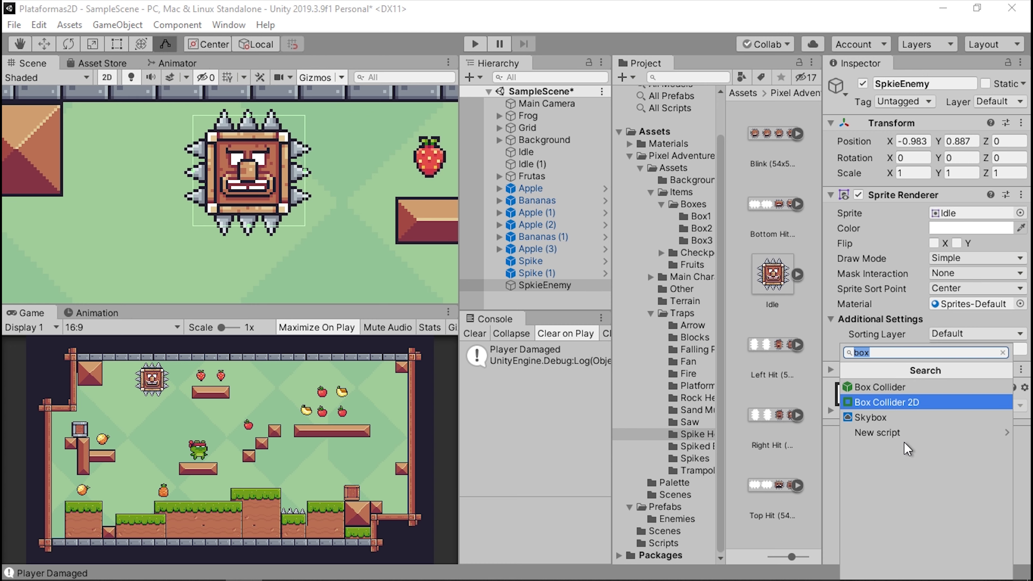
{"action": "type", "text": "E"}
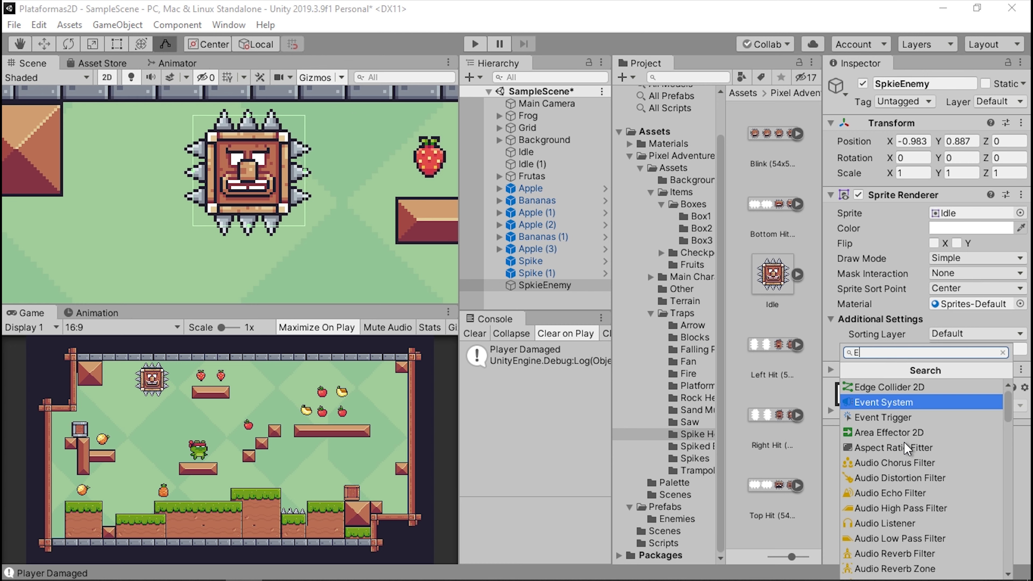
{"action": "type", "text": "nemySpike"}
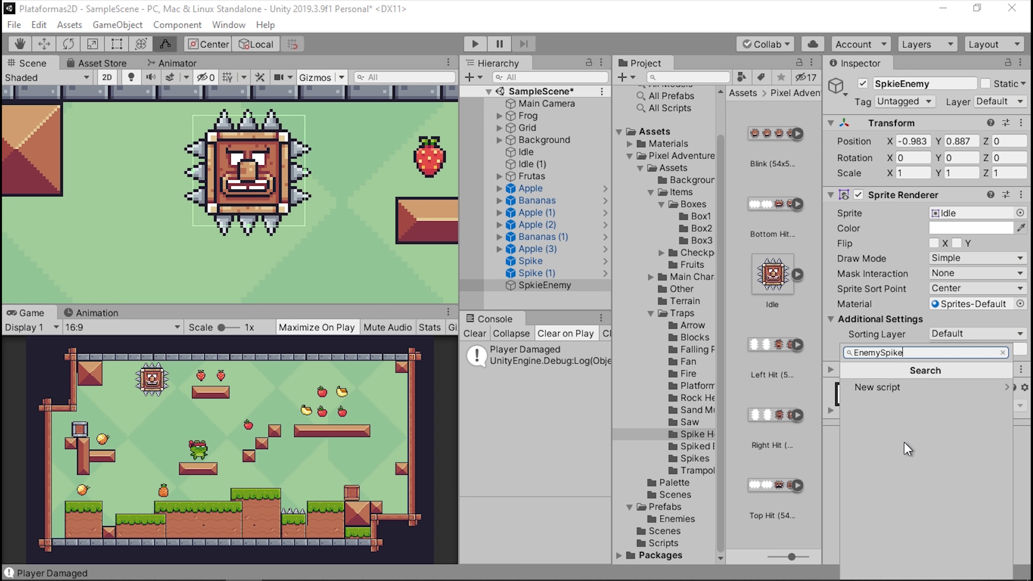
{"action": "key", "text": "ctrl+a"}
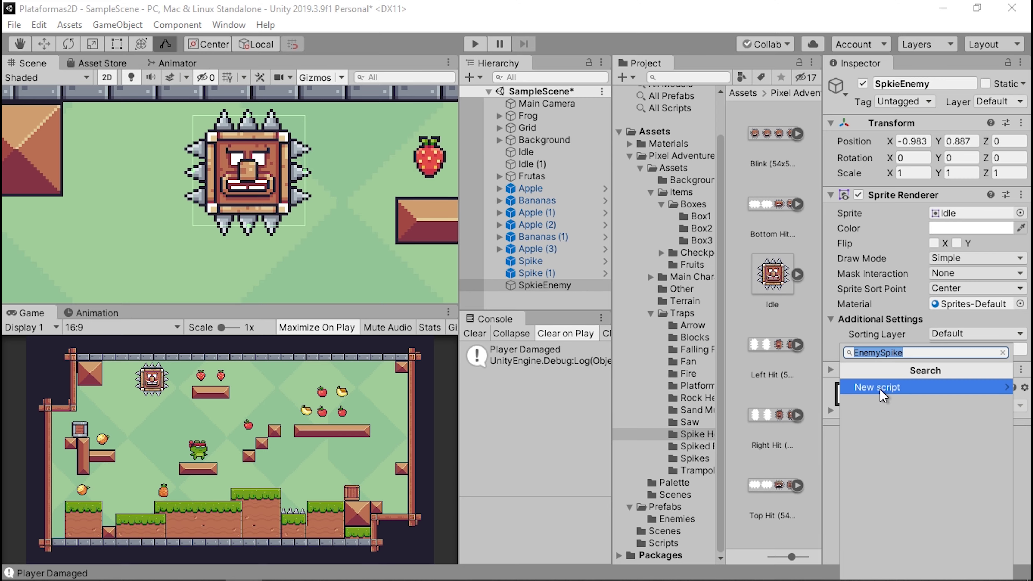
{"action": "left_click", "coordinate": [879, 388]}
{"action": "key", "text": "alt+Tab"}
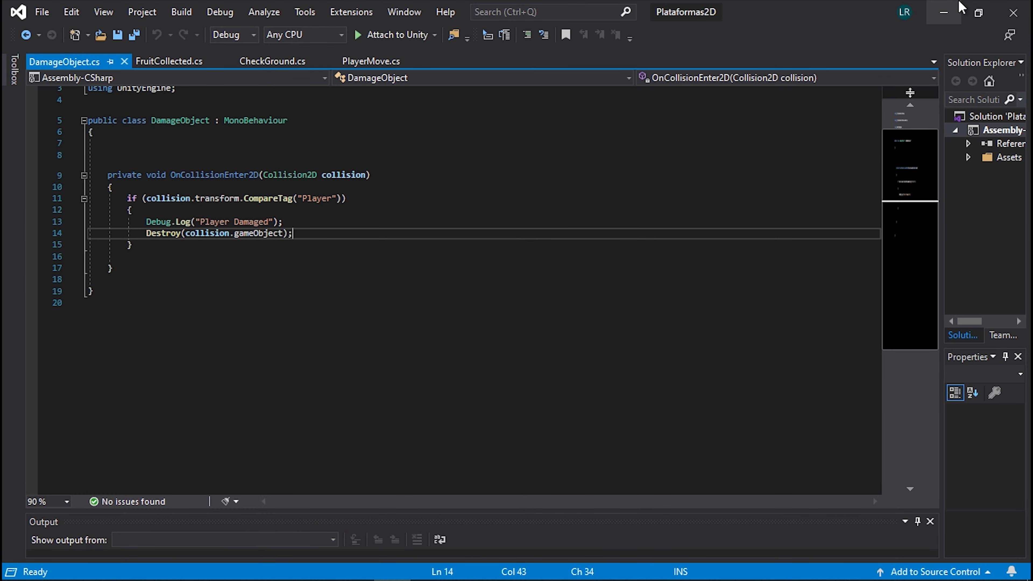
Open EnemySpike.cs and delete its default Start and Update methods.
{"action": "key", "text": "alt+Tab"}
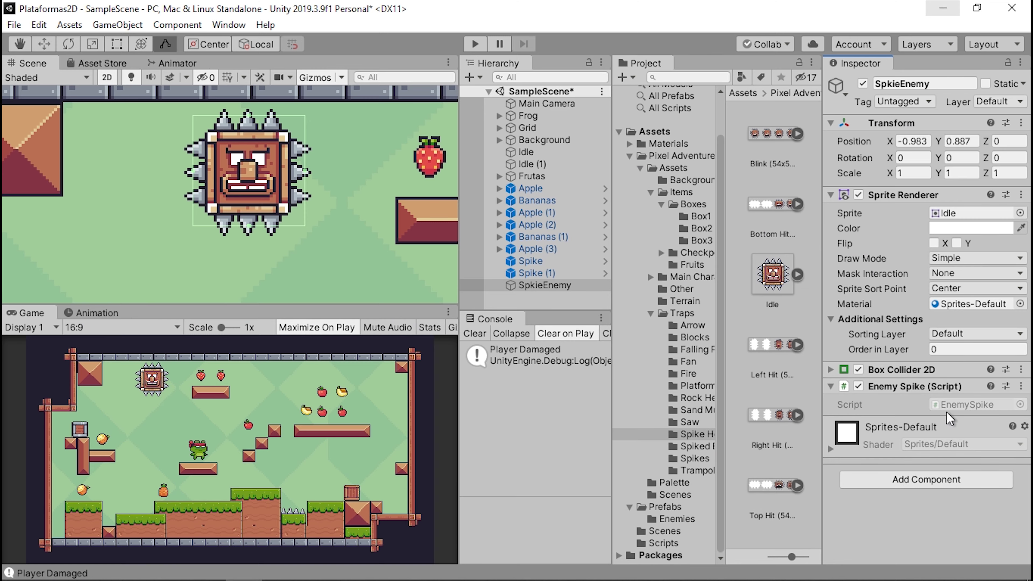
{"action": "double_click", "coordinate": [951, 404]}
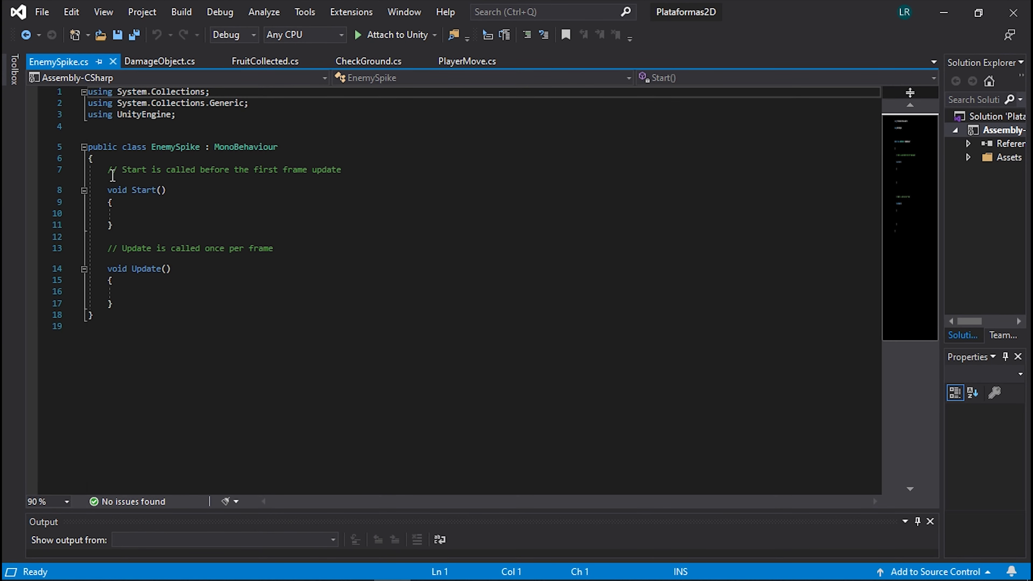
{"action": "left_click_drag", "start_coordinate": [115, 170], "coordinate": [115, 304]}
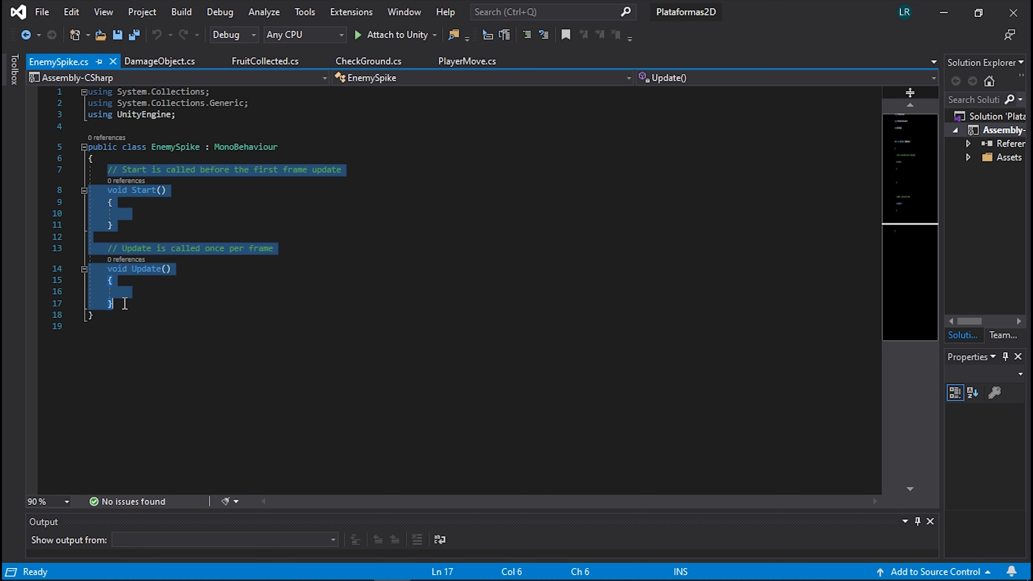
{"action": "key", "text": "Delete"}
{"action": "key", "text": "Return"}
{"action": "key", "text": "Return"}
{"action": "key", "text": "Return"}
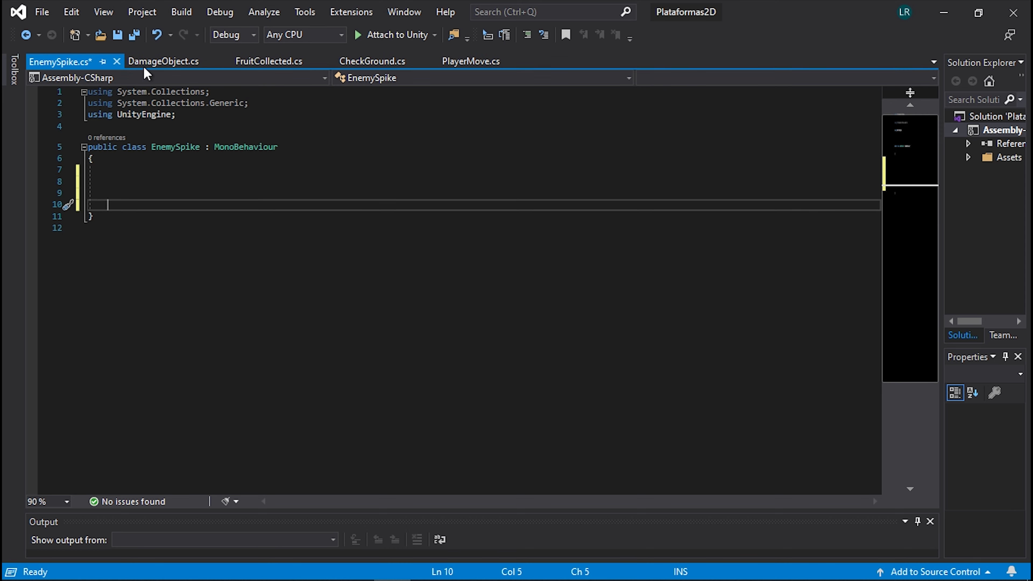
Copy DamageObject's OnCollisionEnter2D method into the EnemySpike class.
{"action": "left_click", "coordinate": [148, 62]}
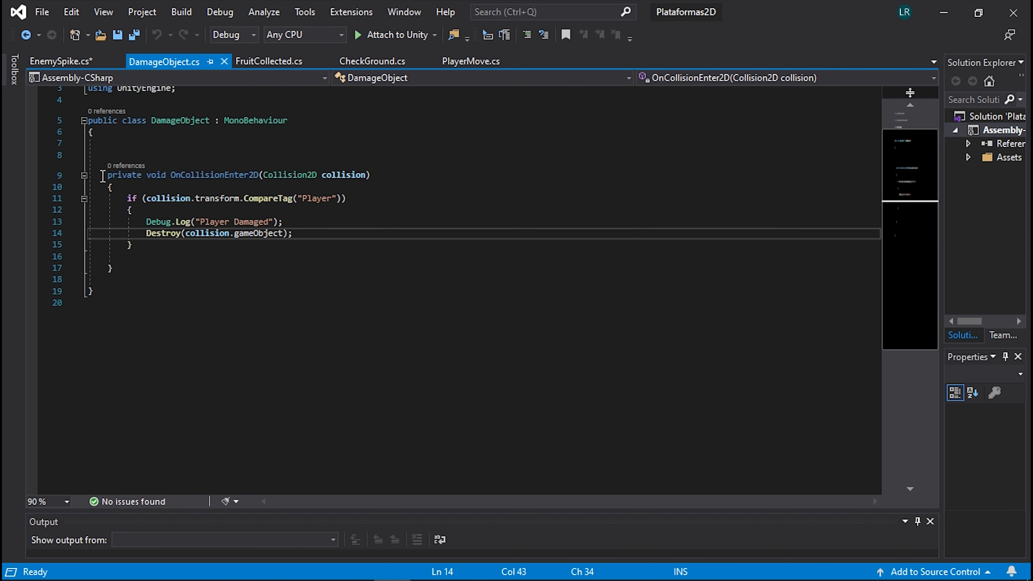
{"action": "left_click_drag", "start_coordinate": [102, 176], "coordinate": [133, 269]}
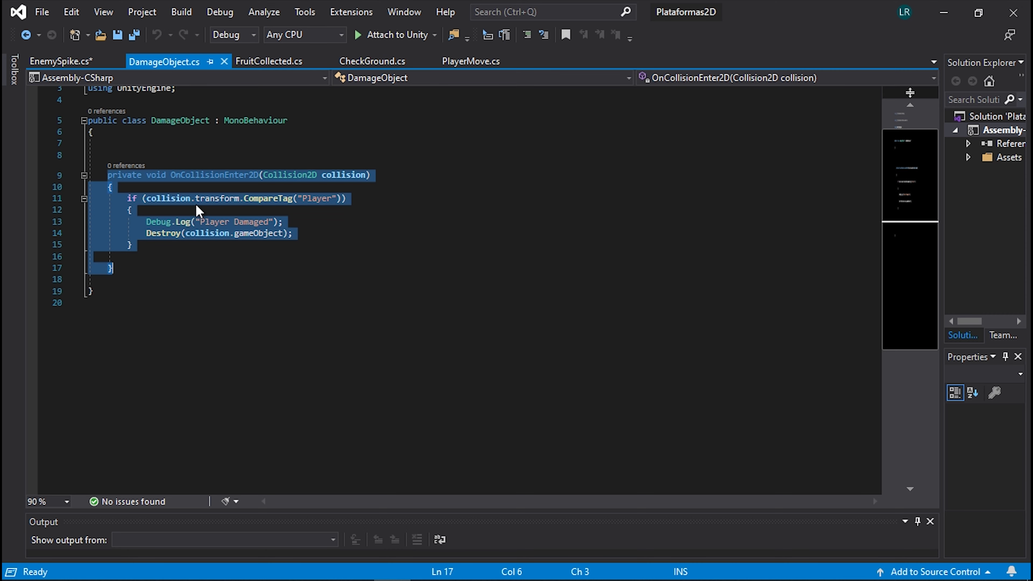
{"action": "key", "text": "ctrl+c"}
{"action": "left_click", "coordinate": [61, 61]}
{"action": "left_click", "coordinate": [127, 189]}
{"action": "key", "text": "ctrl+v"}
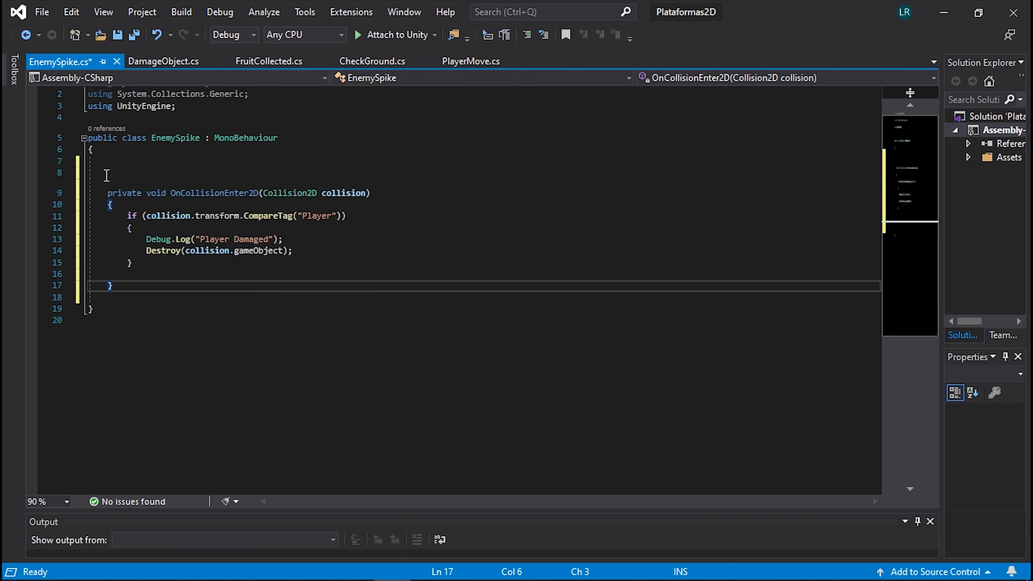
{"action": "left_click", "coordinate": [107, 176]}
{"action": "key", "text": "BackSpace"}
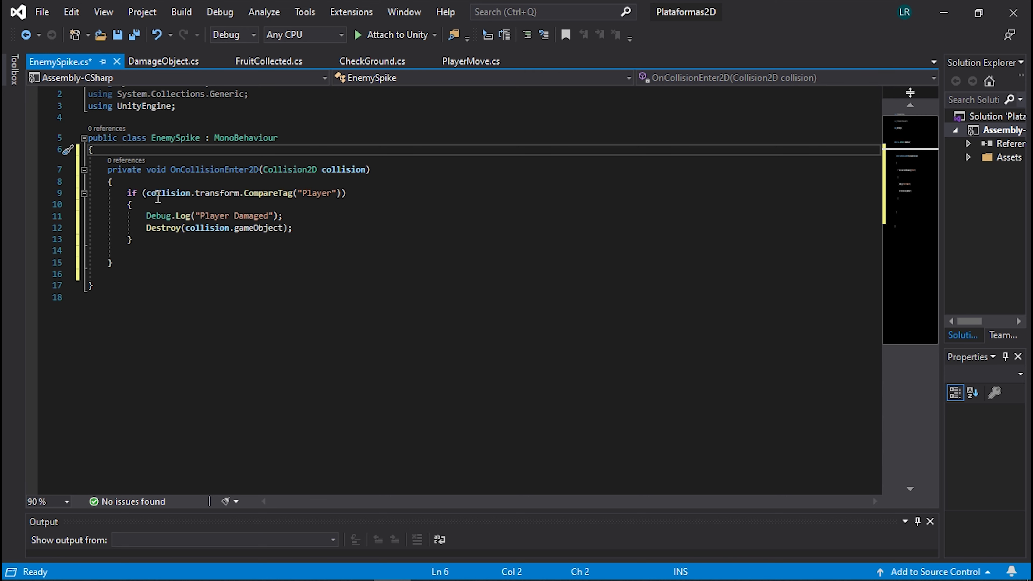
Review the Player tag check, 'Player Damaged' log and Destroy line, then save EnemySpike.cs.
{"action": "left_click", "coordinate": [337, 170]}
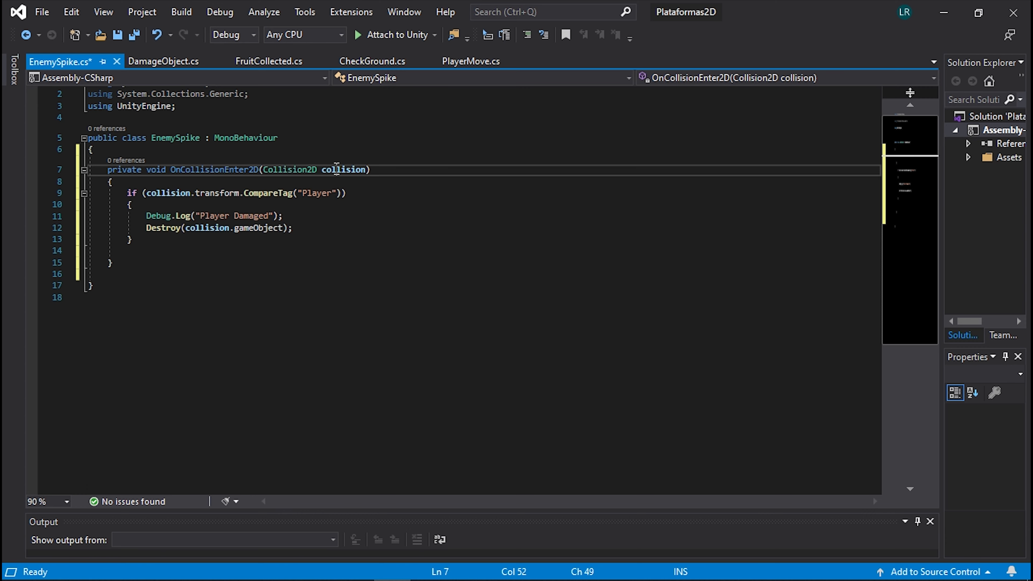
{"action": "left_click", "coordinate": [328, 193]}
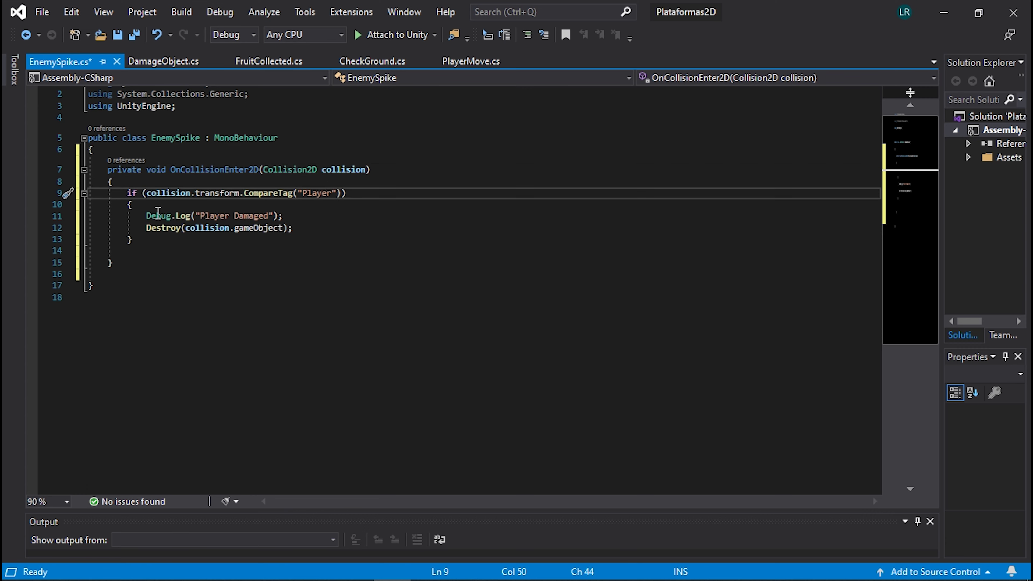
{"action": "left_click", "coordinate": [185, 216]}
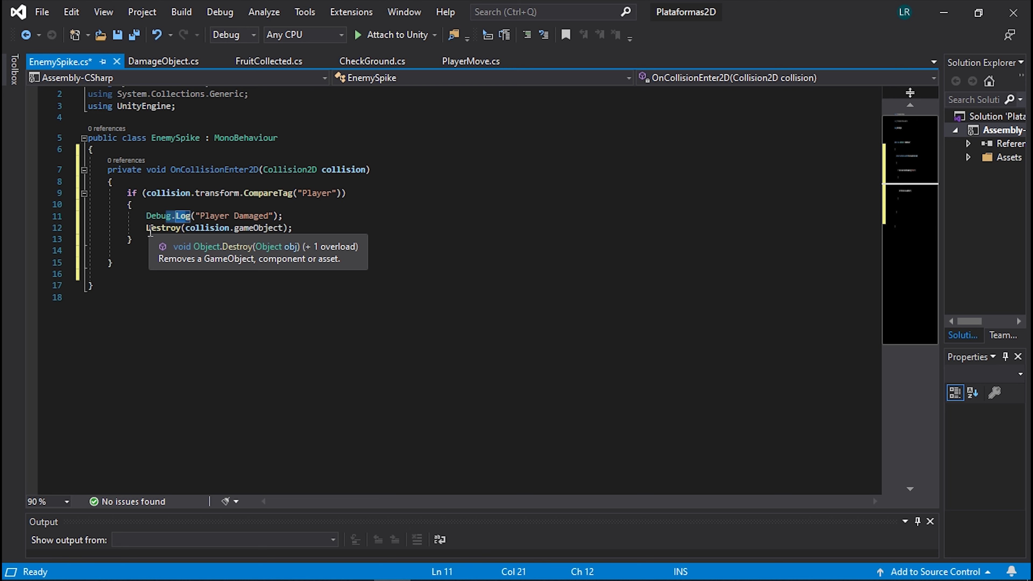
{"action": "left_click_drag", "start_coordinate": [147, 228], "coordinate": [292, 228]}
{"action": "left_click", "coordinate": [363, 213]}
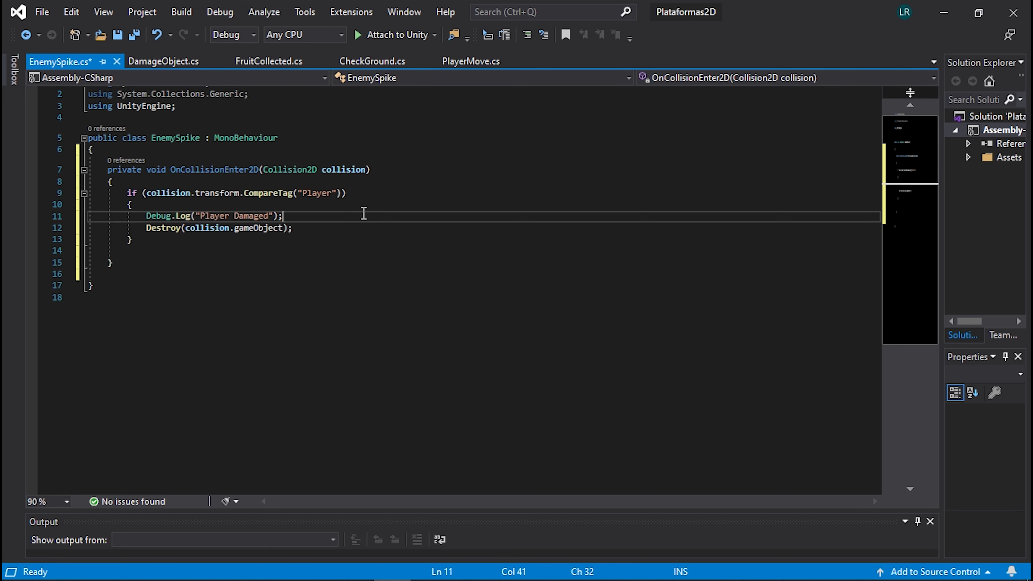
{"action": "key", "text": "ctrl+s"}
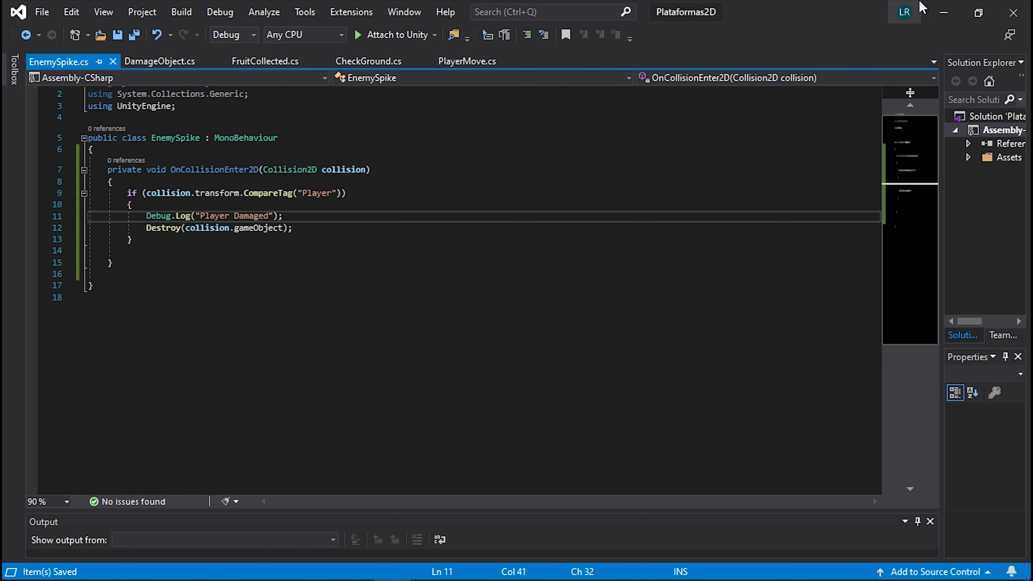
{"action": "left_click", "coordinate": [943, 12]}
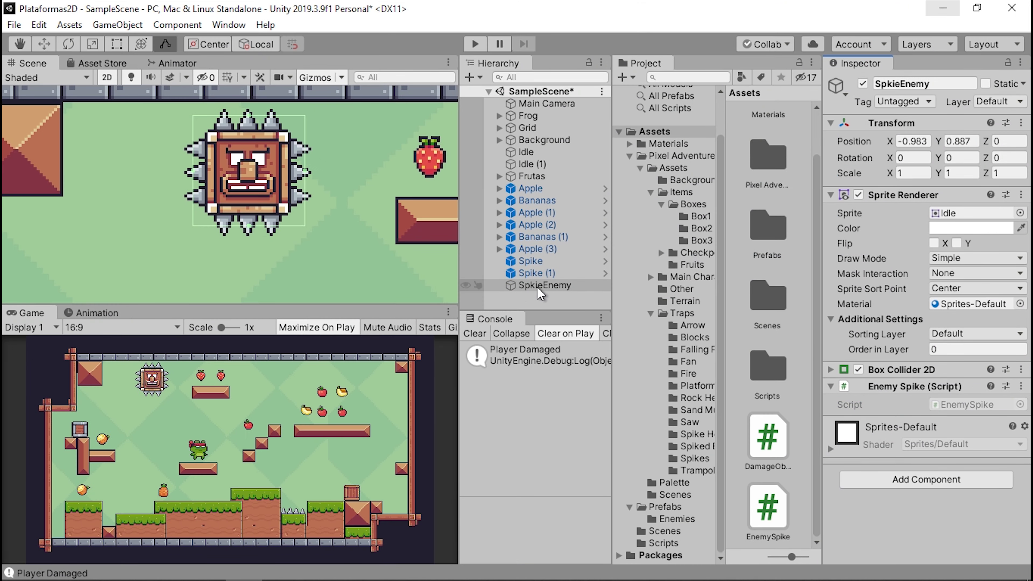
Correct the enemy's name from SpkieEnemy to SpikeEnemy.
{"action": "left_click", "coordinate": [537, 287]}
{"action": "left_click", "coordinate": [536, 287]}
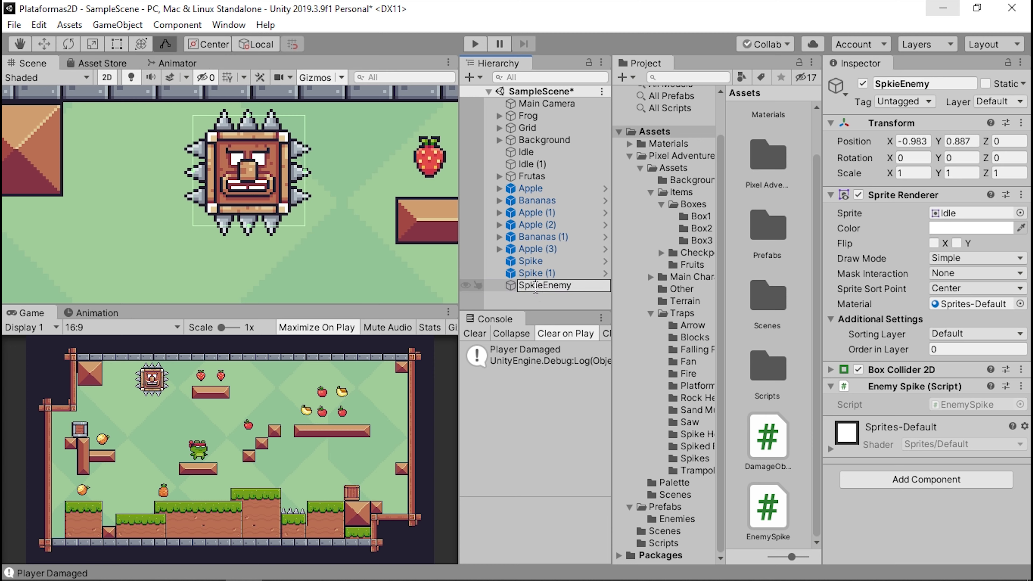
{"action": "type", "text": "e"}
{"action": "key", "text": "Return"}
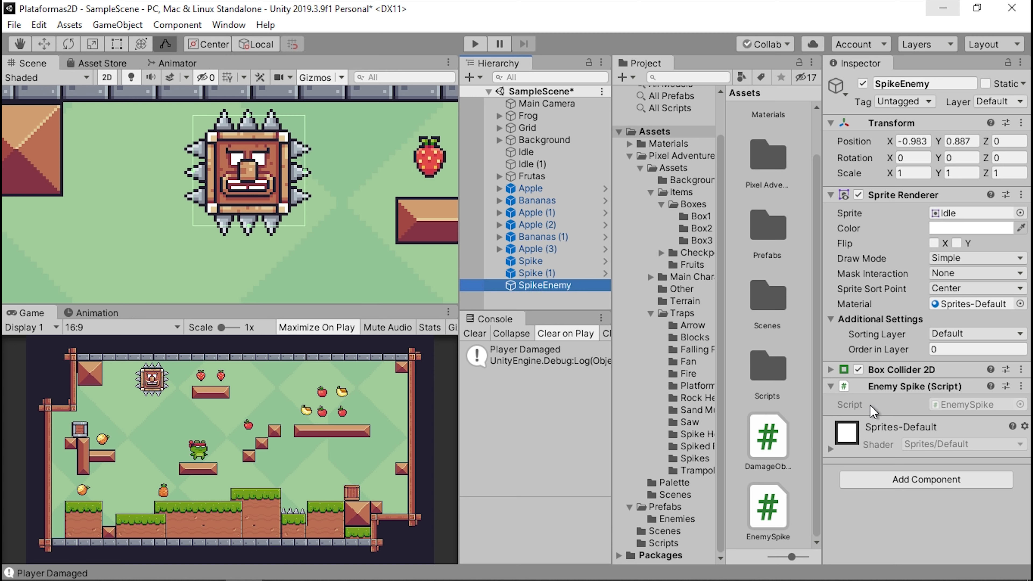
{"action": "left_click", "coordinate": [831, 386]}
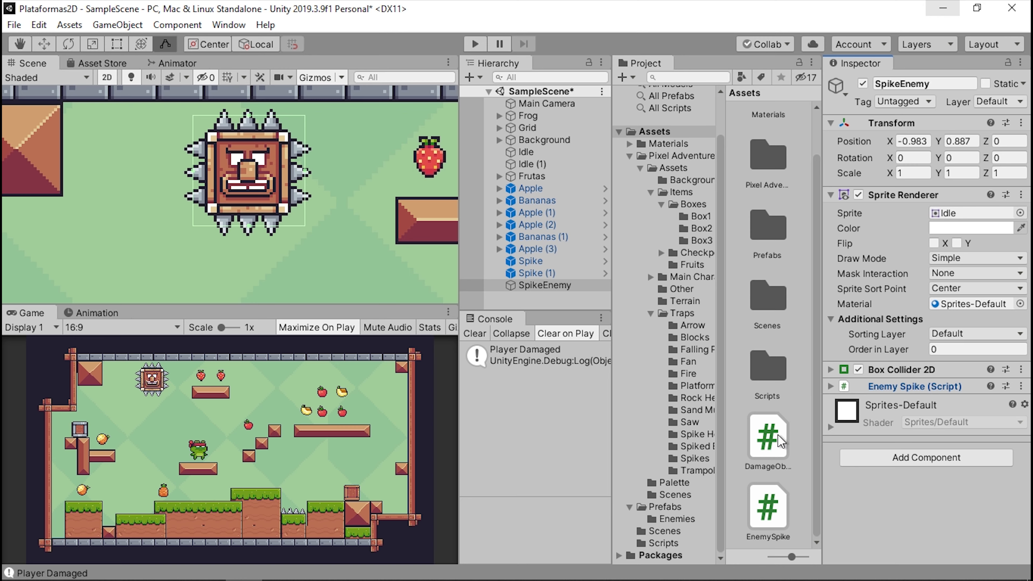
Move the DamageObject and EnemySpike scripts from Assets into the Scripts folder.
{"action": "left_click", "coordinate": [767, 439]}
{"action": "left_click", "coordinate": [768, 507], "text": "ctrl"}
{"action": "left_click_drag", "start_coordinate": [771, 442], "coordinate": [775, 381]}
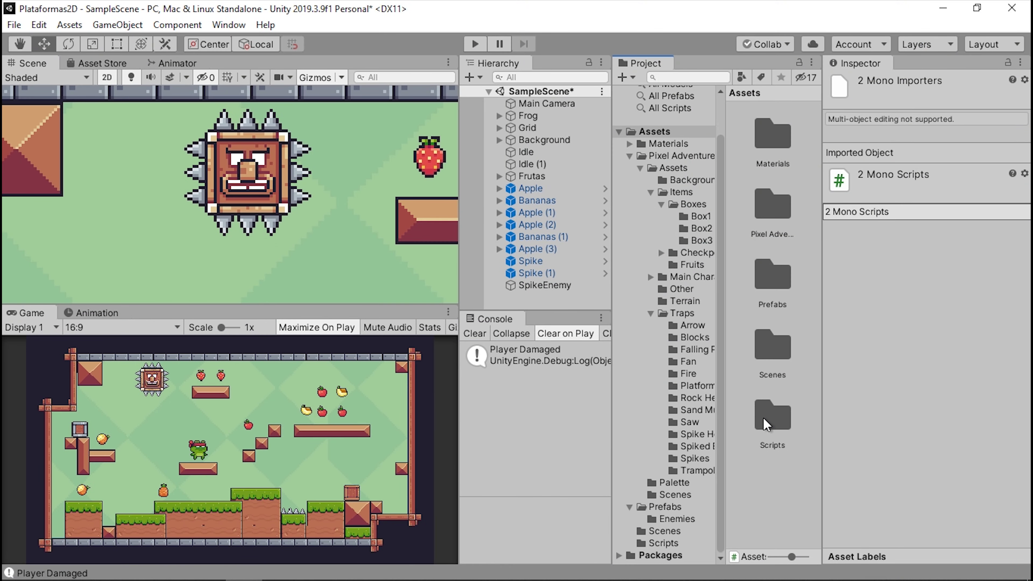
{"action": "scroll", "coordinate": [271, 170], "scroll_direction": "down", "scroll_amount": 2}
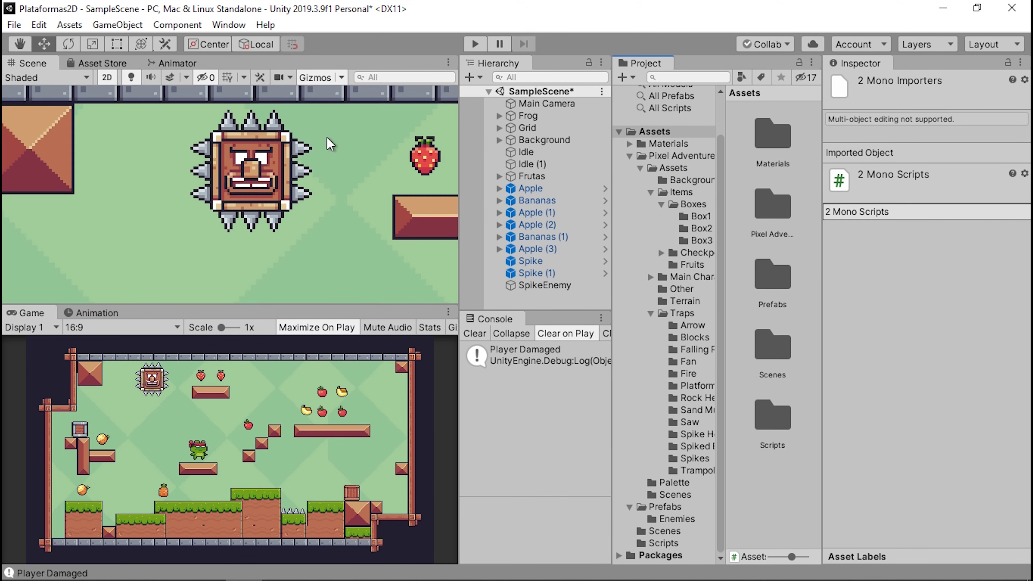
{"action": "left_click", "coordinate": [272, 170]}
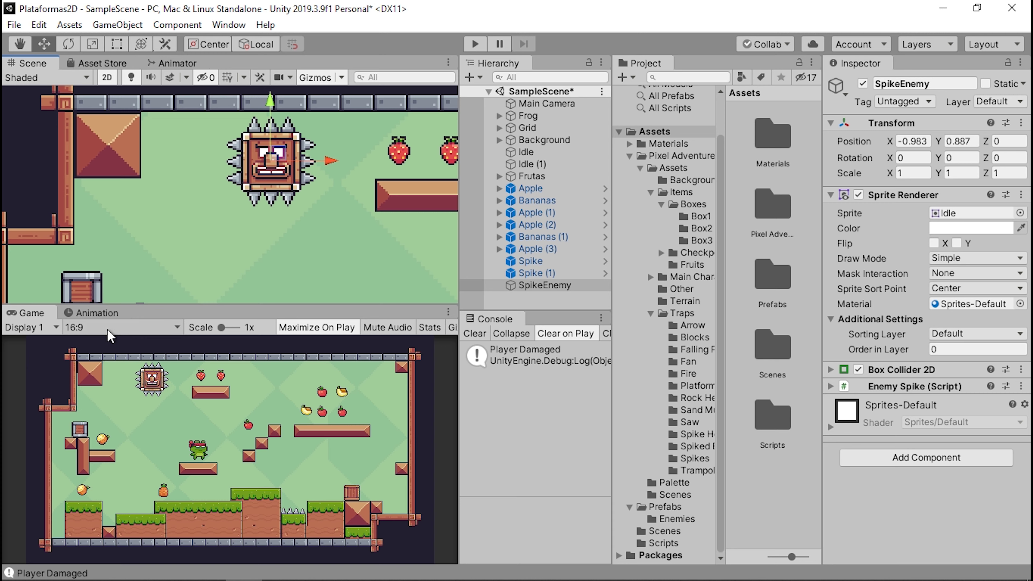
Start a new animation clip for SpikeEnemy named SpikeEnemy.anim.
{"action": "left_click", "coordinate": [90, 317]}
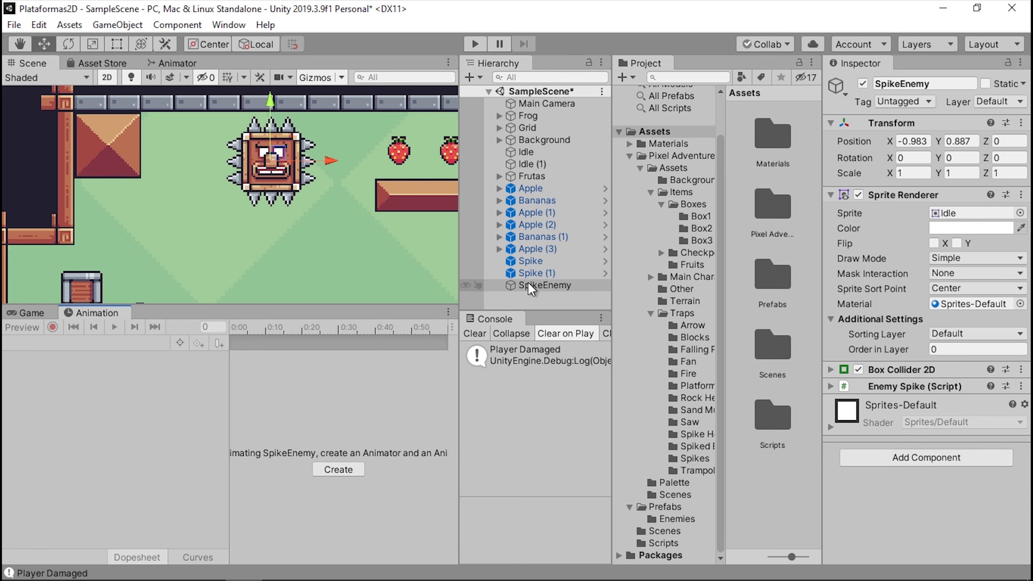
{"action": "left_click", "coordinate": [540, 286]}
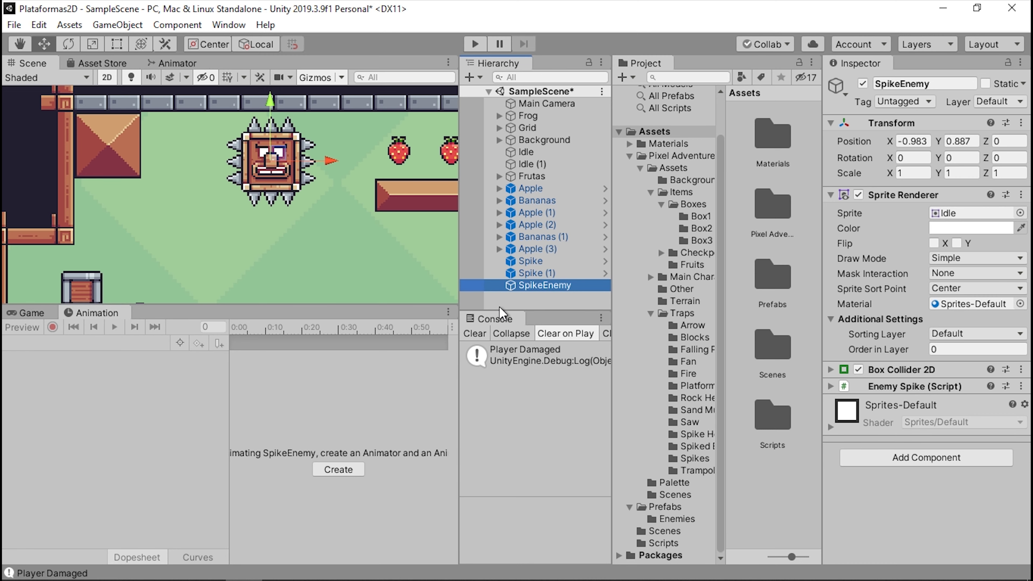
{"action": "left_click", "coordinate": [354, 470]}
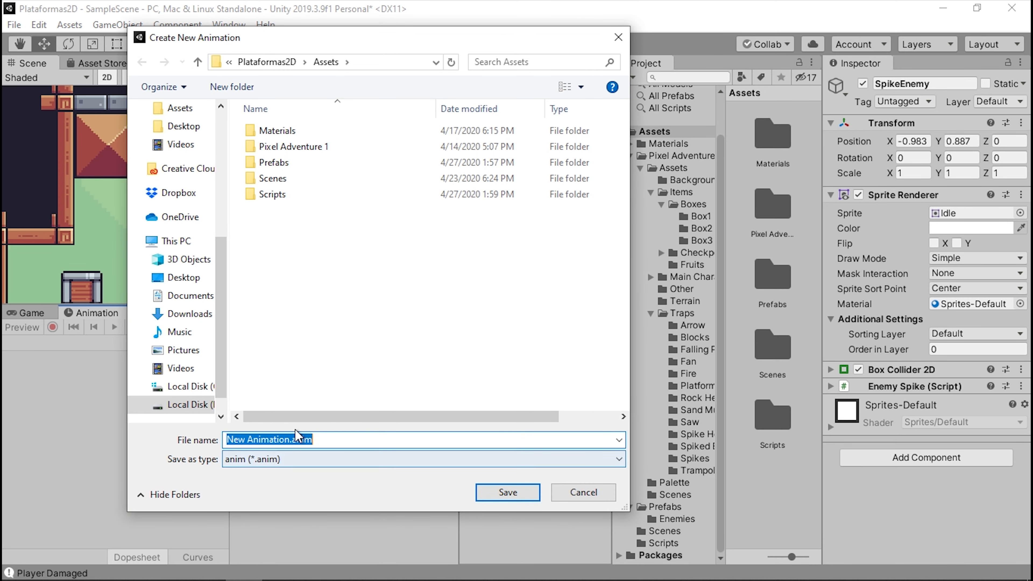
{"action": "left_click", "coordinate": [286, 440]}
{"action": "left_click_drag", "start_coordinate": [290, 442], "coordinate": [197, 439]}
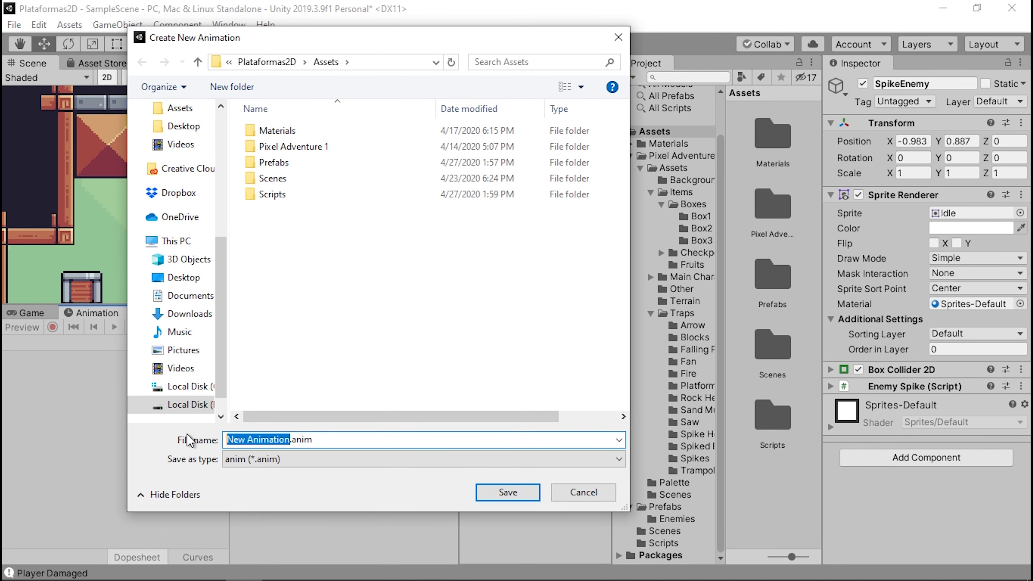
{"action": "type", "text": "SpikeEnemy"}
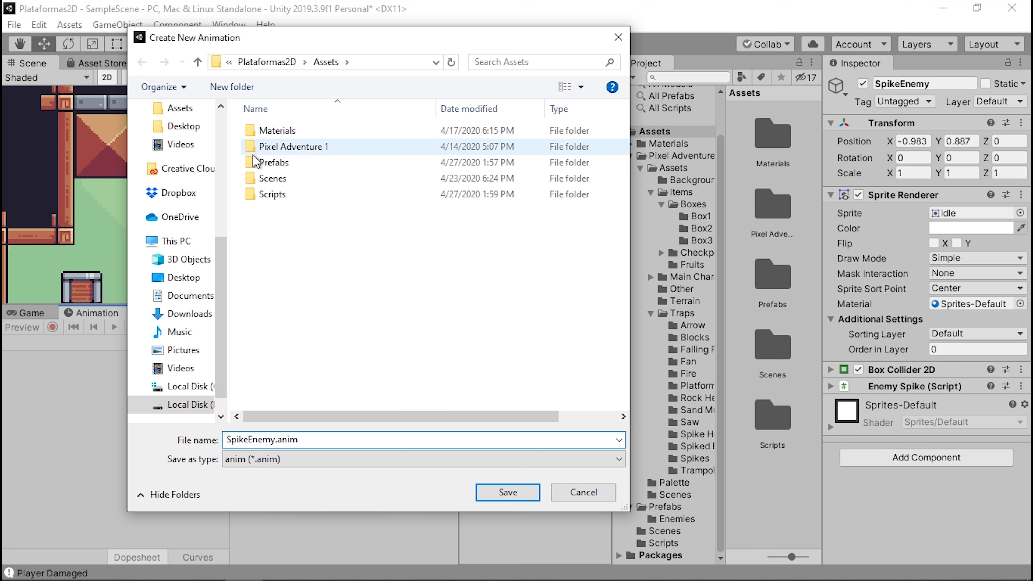
Save the clip inside a new Animations folder.
{"action": "left_click", "coordinate": [240, 88]}
{"action": "type", "text": "Animations"}
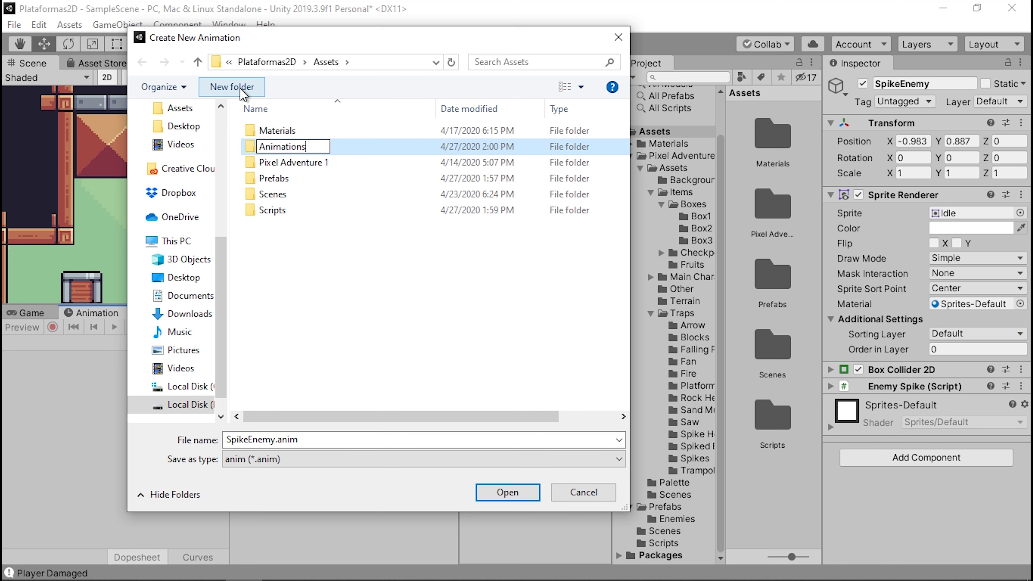
{"action": "key", "text": "Return"}
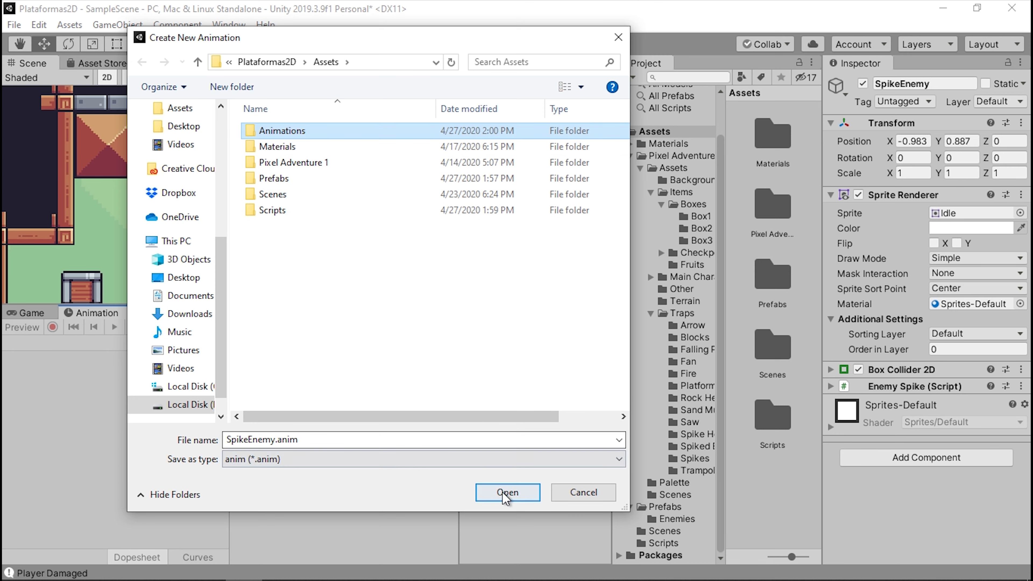
{"action": "left_click", "coordinate": [507, 492]}
{"action": "left_click", "coordinate": [507, 492]}
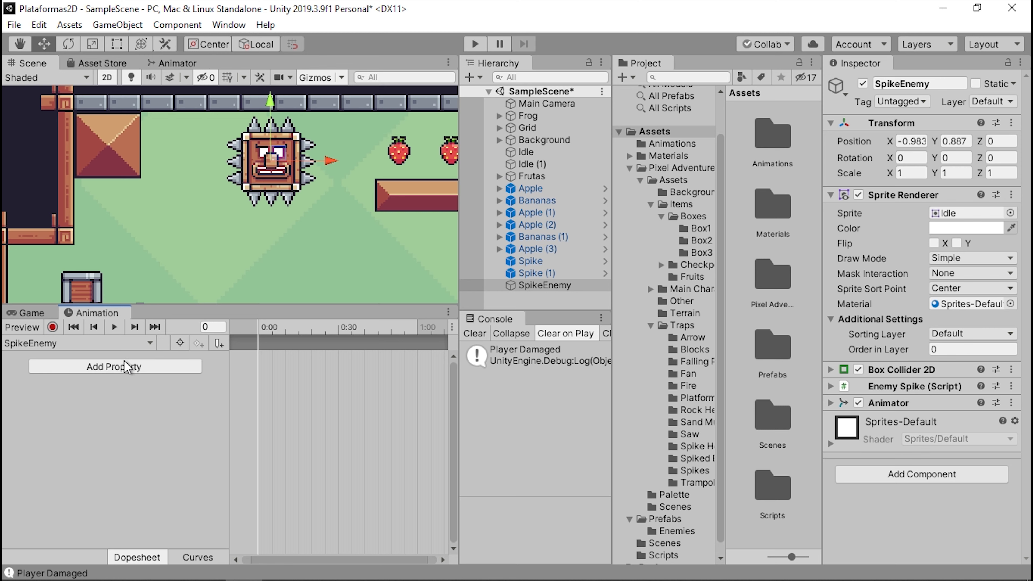
Add a Transform Position track to the SpikeEnemy clip, keyed at 0:00 and 1:00.
{"action": "left_click", "coordinate": [116, 367]}
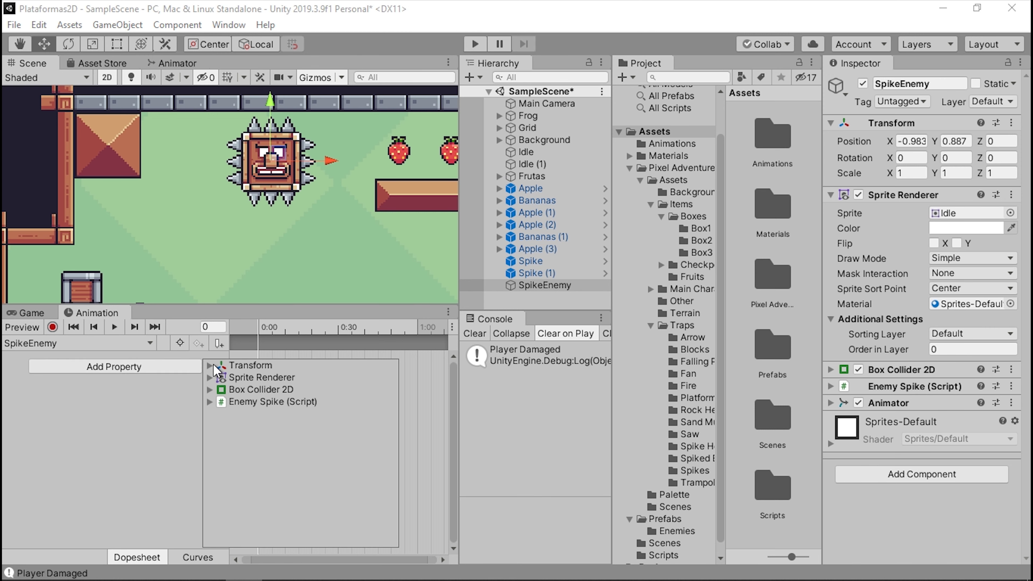
{"action": "left_click", "coordinate": [210, 366]}
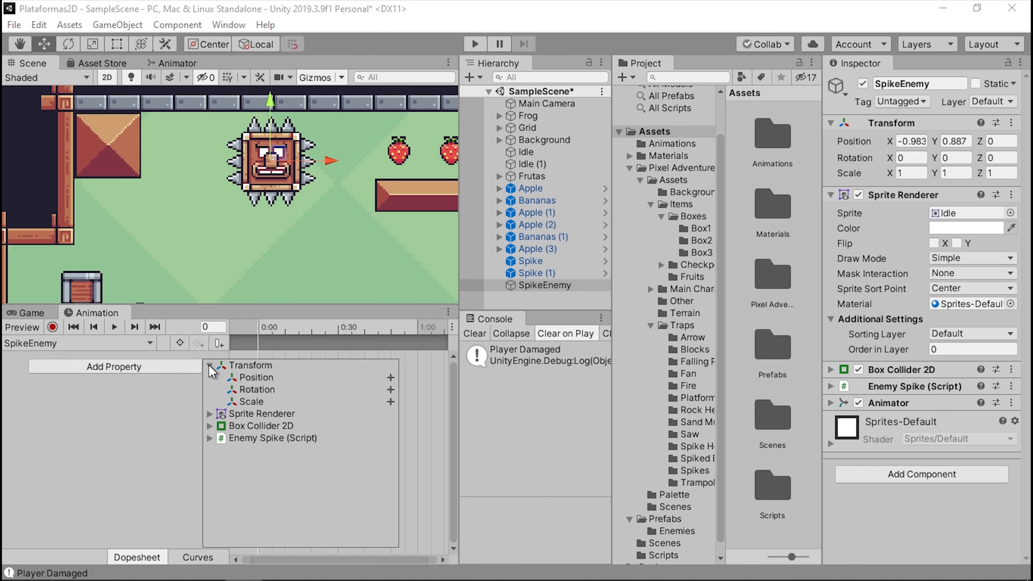
{"action": "left_click", "coordinate": [391, 378]}
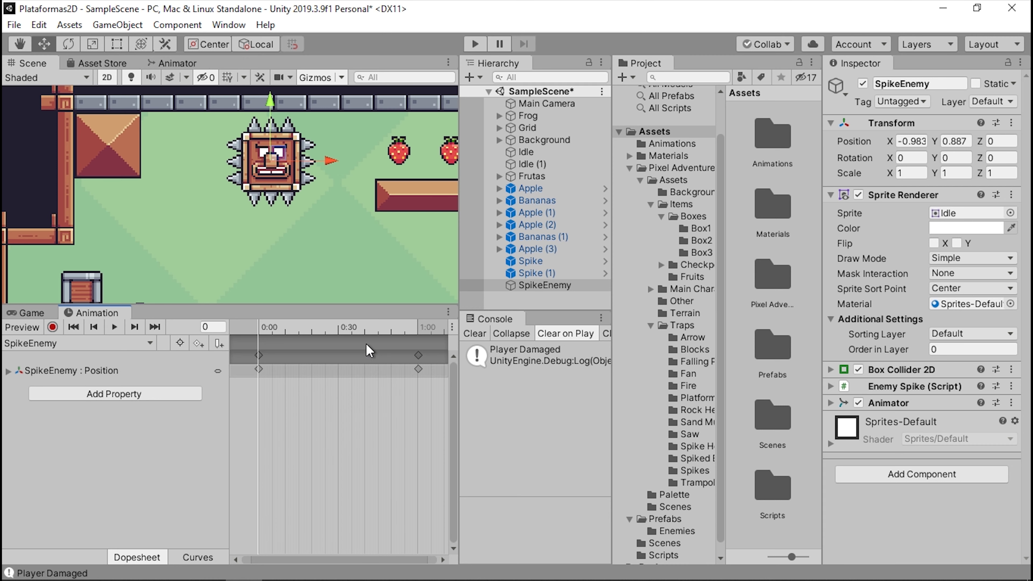
{"action": "left_click_drag", "start_coordinate": [277, 377], "coordinate": [209, 360]}
Turn on Record mode and move the playhead to the 1:00 mark.
{"action": "left_click", "coordinate": [53, 327]}
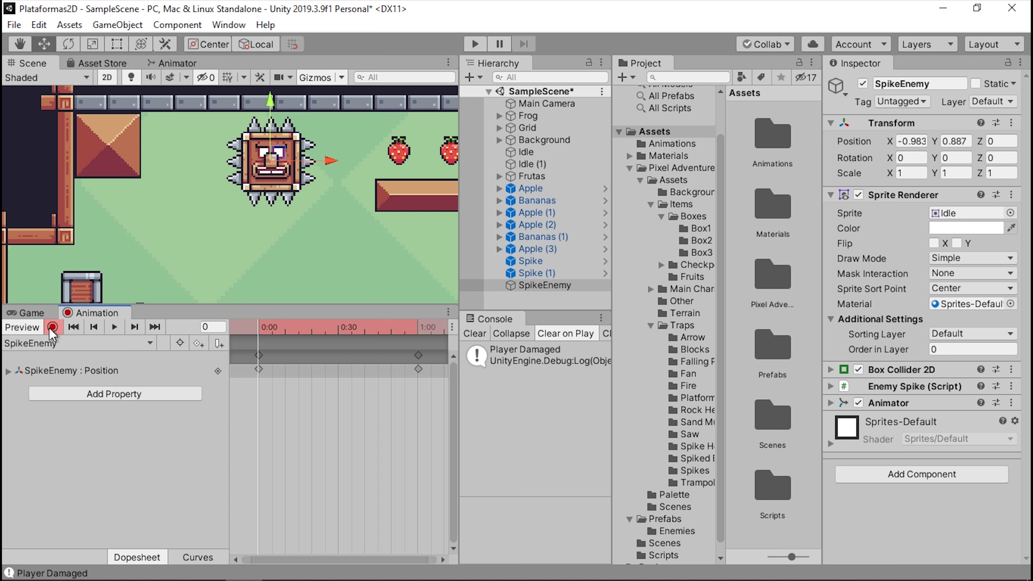
{"action": "left_click_drag", "start_coordinate": [275, 333], "coordinate": [254, 334]}
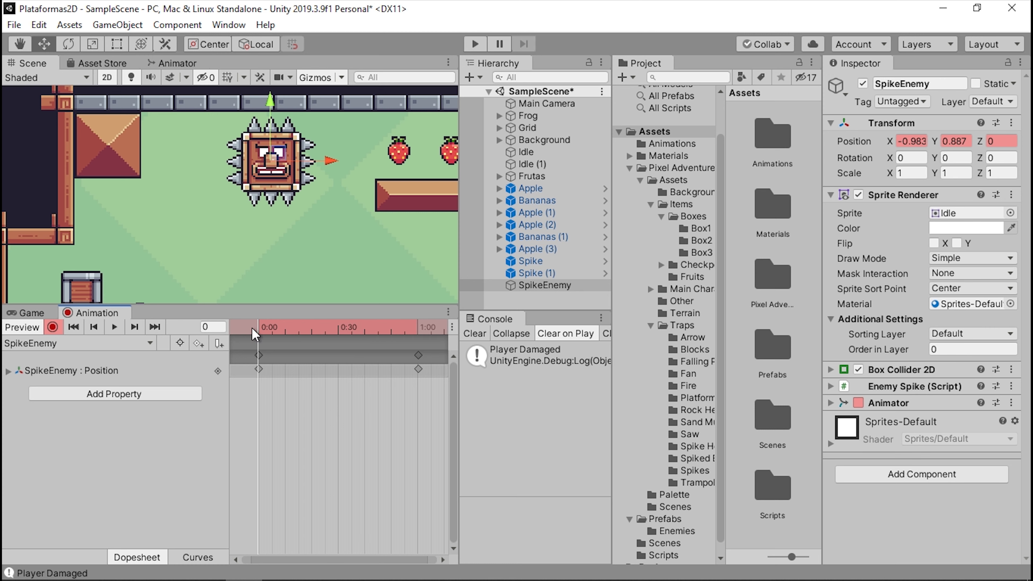
{"action": "left_click_drag", "start_coordinate": [266, 118], "coordinate": [265, 116]}
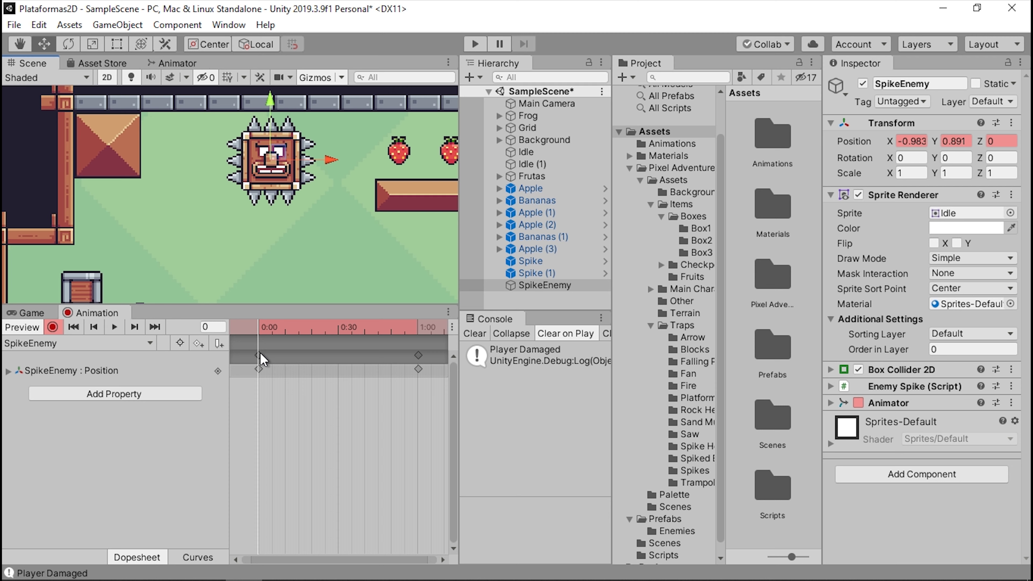
{"action": "left_click_drag", "start_coordinate": [276, 337], "coordinate": [418, 331]}
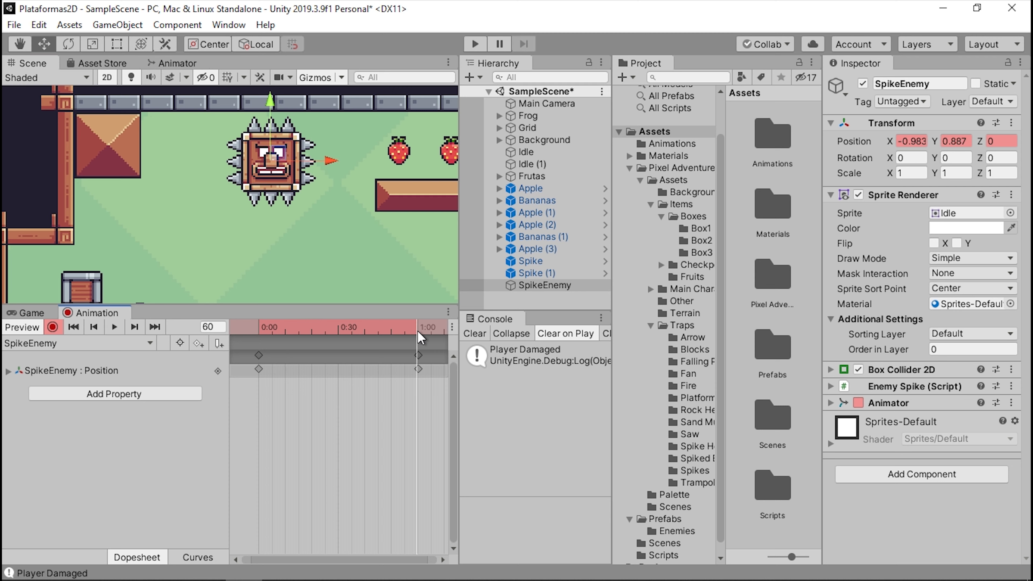
At the 1:00 frame, lower the spike enemy from Y 0.891 to Y -0.41.
{"action": "scroll", "coordinate": [250, 156], "scroll_direction": "down", "scroll_amount": 2}
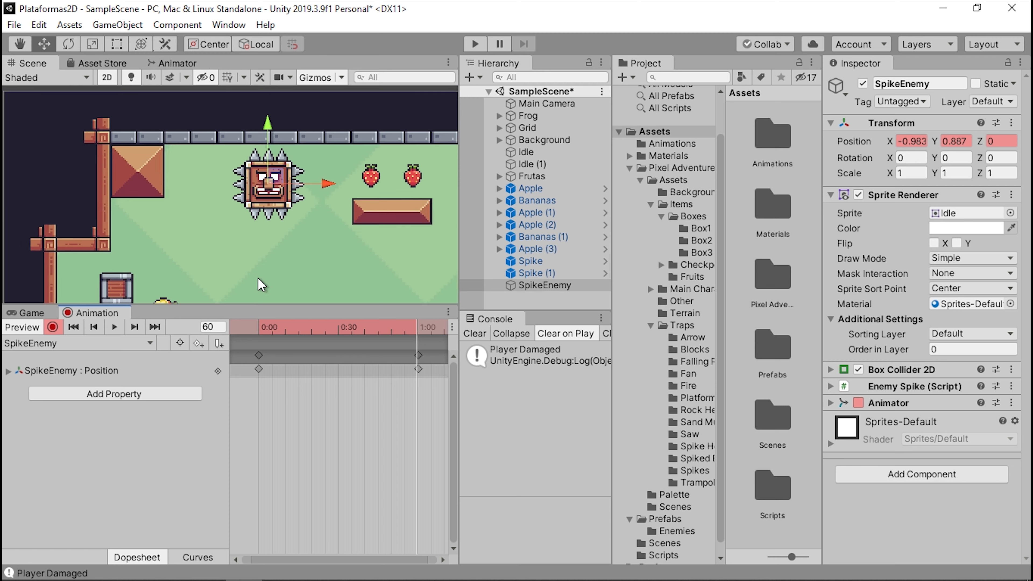
{"action": "scroll", "coordinate": [250, 157], "scroll_direction": "down", "scroll_amount": 3}
{"action": "scroll", "coordinate": [251, 157], "scroll_direction": "down", "scroll_amount": 2}
{"action": "middle_click_drag", "start_coordinate": [288, 172], "coordinate": [286, 164]}
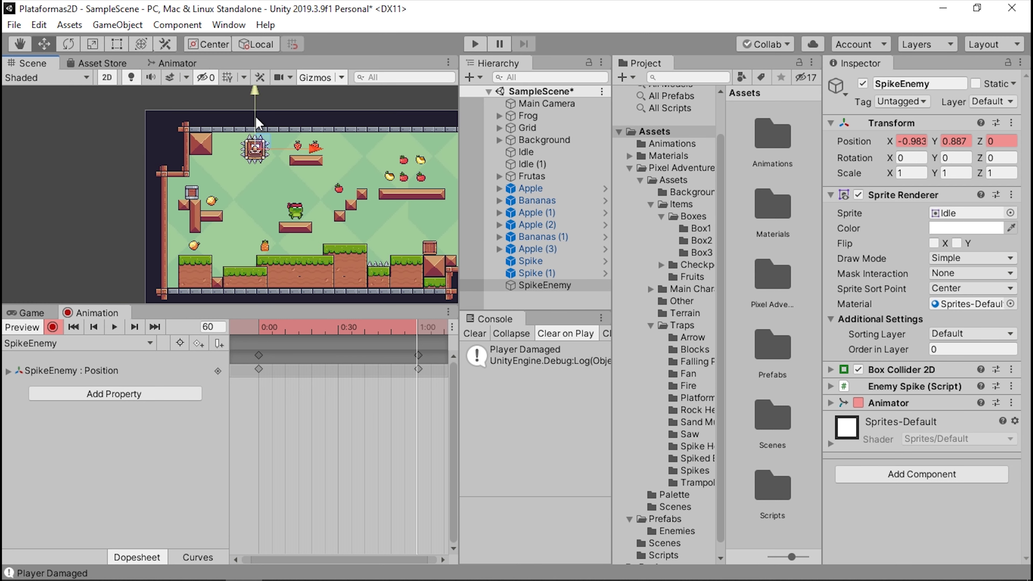
{"action": "left_click_drag", "start_coordinate": [256, 120], "coordinate": [274, 209]}
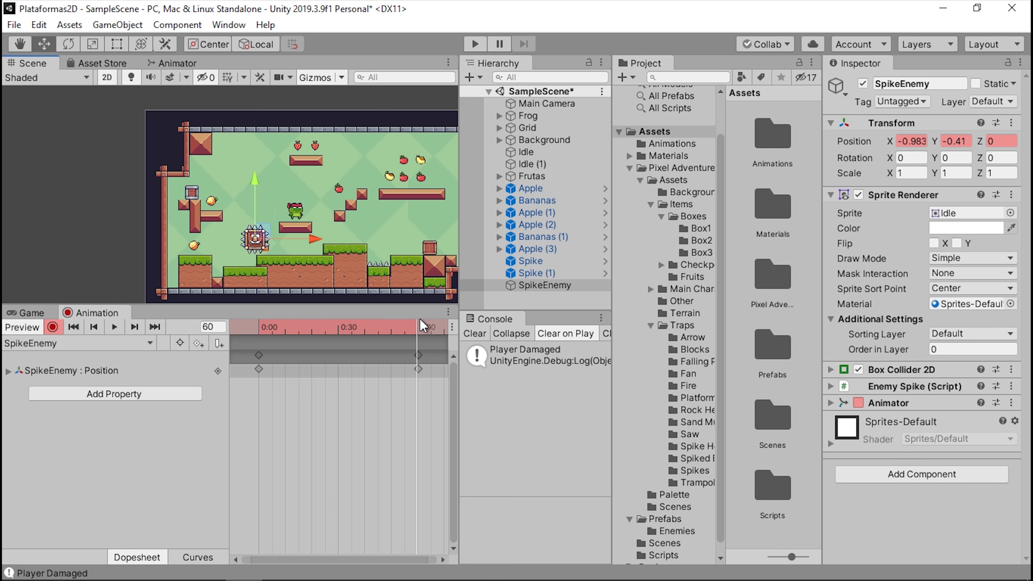
Scrub the timeline between 0:00 and 1:00 to check the spike head's drop.
{"action": "left_click", "coordinate": [409, 328]}
{"action": "mouse_move", "coordinate": [411, 329]}
{"action": "left_mouse_down"}
{"action": "mouse_move", "coordinate": [242, 335]}
{"action": "mouse_move", "coordinate": [416, 332]}
{"action": "left_mouse_up"}
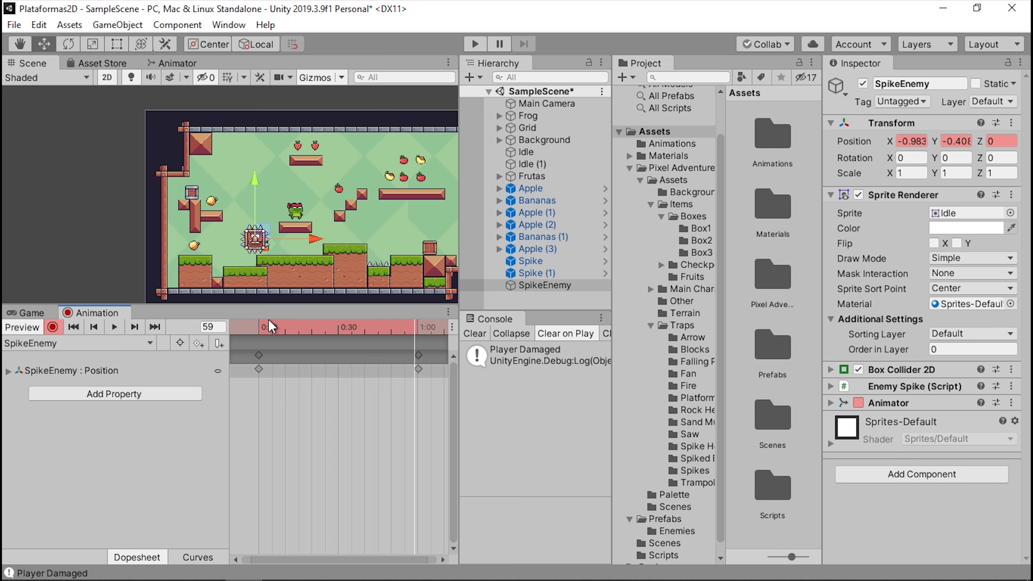
{"action": "left_click", "coordinate": [417, 324]}
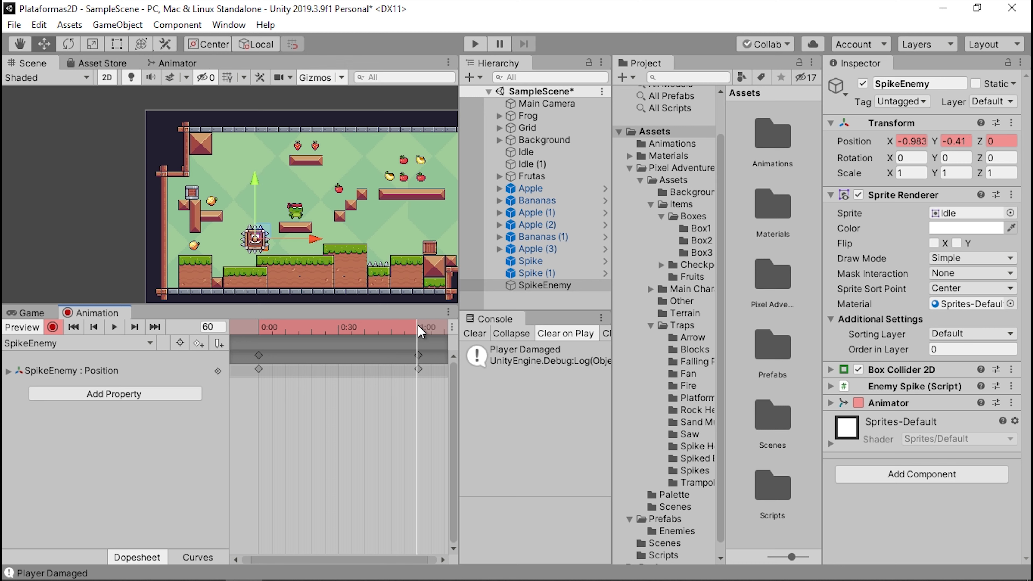
{"action": "left_click", "coordinate": [420, 324]}
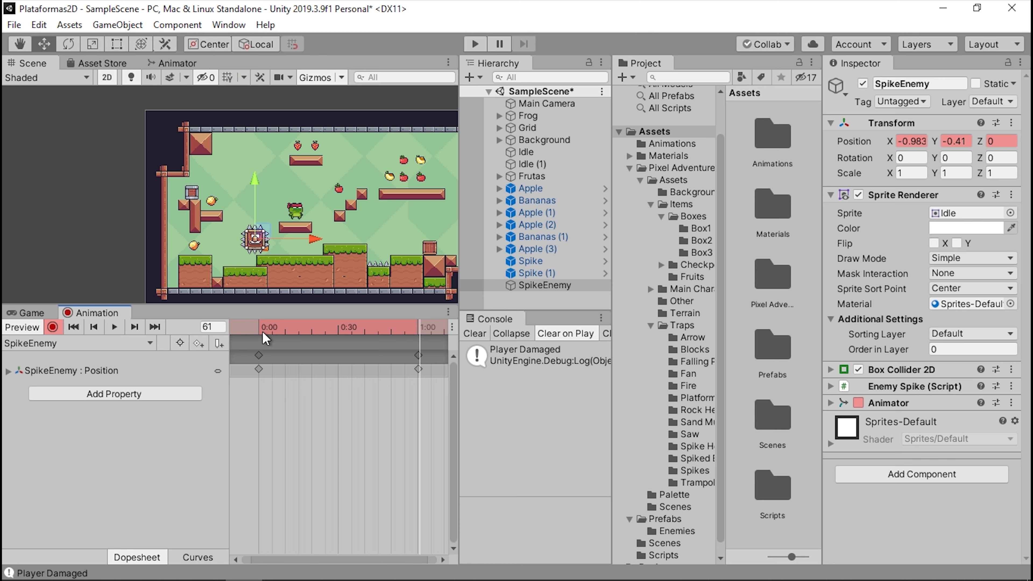
{"action": "left_click_drag", "start_coordinate": [273, 324], "coordinate": [248, 328]}
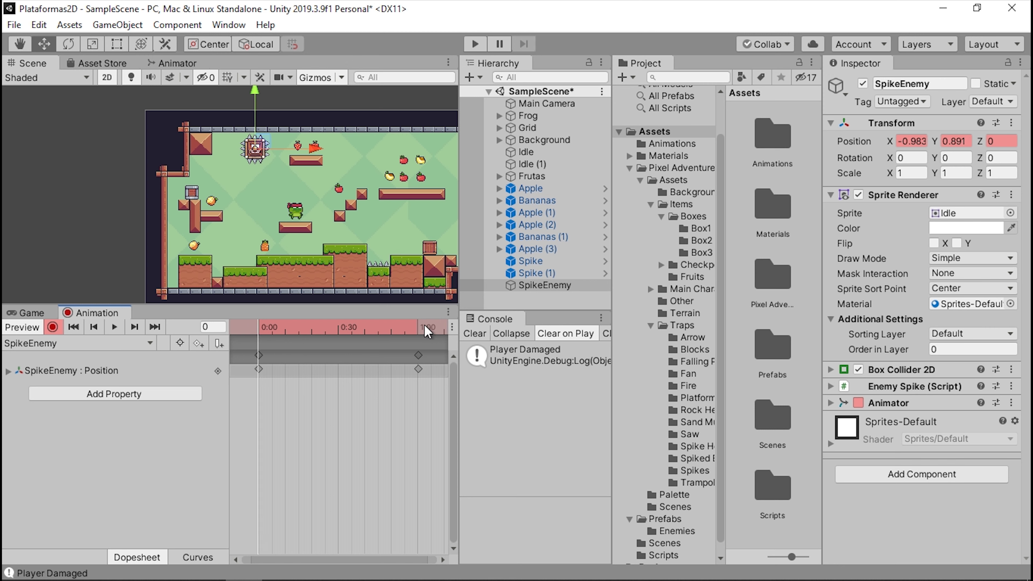
{"action": "mouse_move", "coordinate": [425, 326]}
{"action": "left_mouse_down"}
{"action": "mouse_move", "coordinate": [393, 334]}
{"action": "mouse_move", "coordinate": [414, 336]}
{"action": "left_mouse_up"}
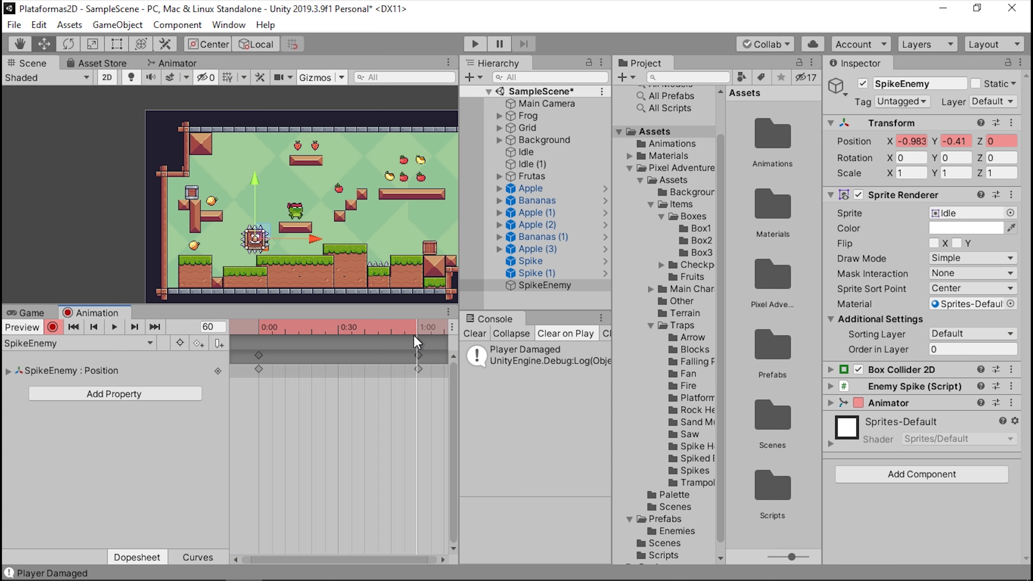
{"action": "left_click", "coordinate": [257, 328]}
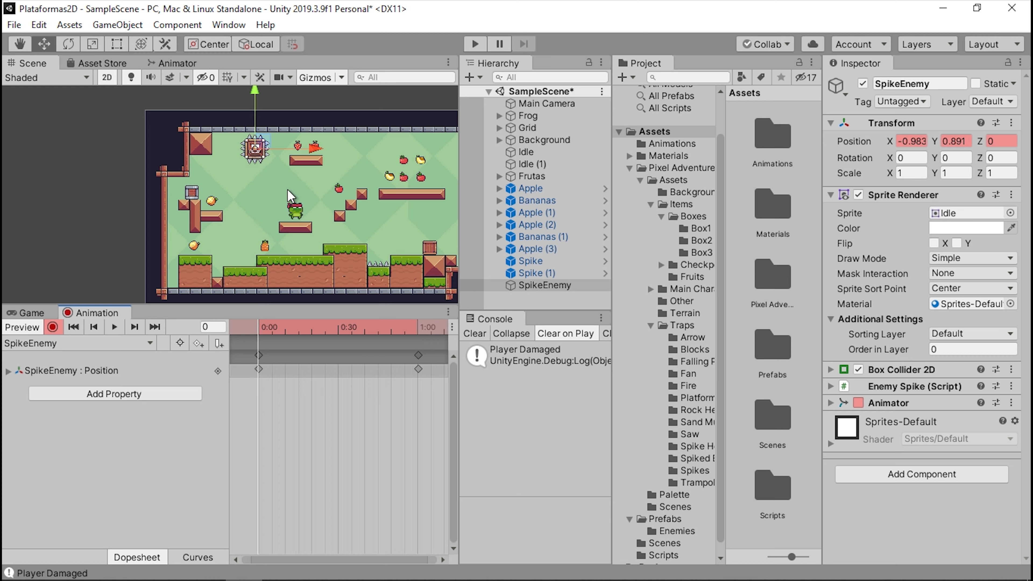
Copy the 0:00 position keyframes, paste them at the end and move them to 2:00.
{"action": "left_click_drag", "start_coordinate": [288, 392], "coordinate": [246, 348]}
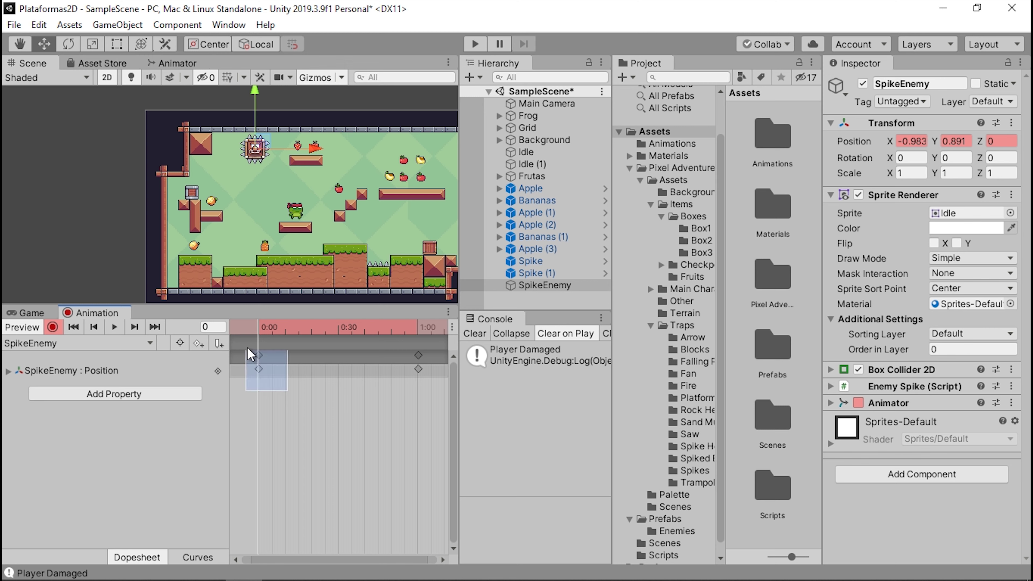
{"action": "scroll", "coordinate": [392, 332], "scroll_direction": "down", "scroll_amount": 4}
{"action": "left_click", "coordinate": [394, 331]}
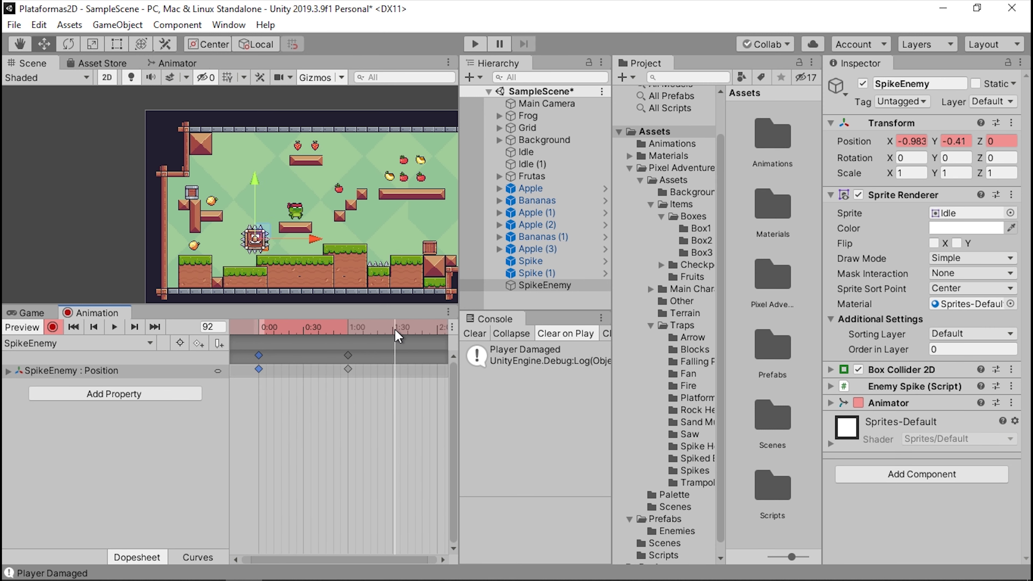
{"action": "key", "text": "ctrl+v"}
{"action": "left_click_drag", "start_coordinate": [399, 359], "coordinate": [382, 352]}
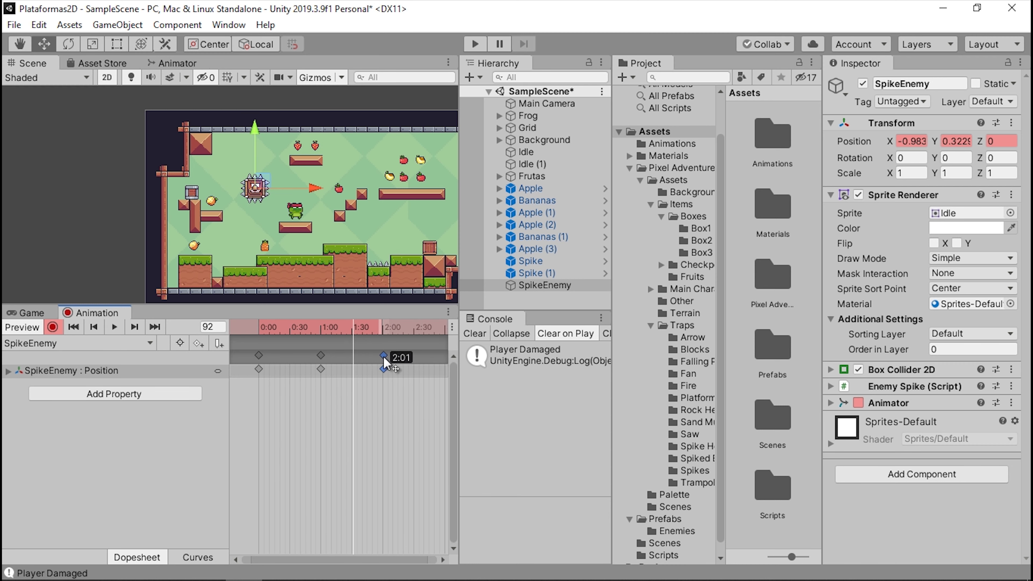
Check the spike's position at frame 48 and preview the animation's motion.
{"action": "left_click", "coordinate": [308, 332]}
{"action": "key", "text": "space"}
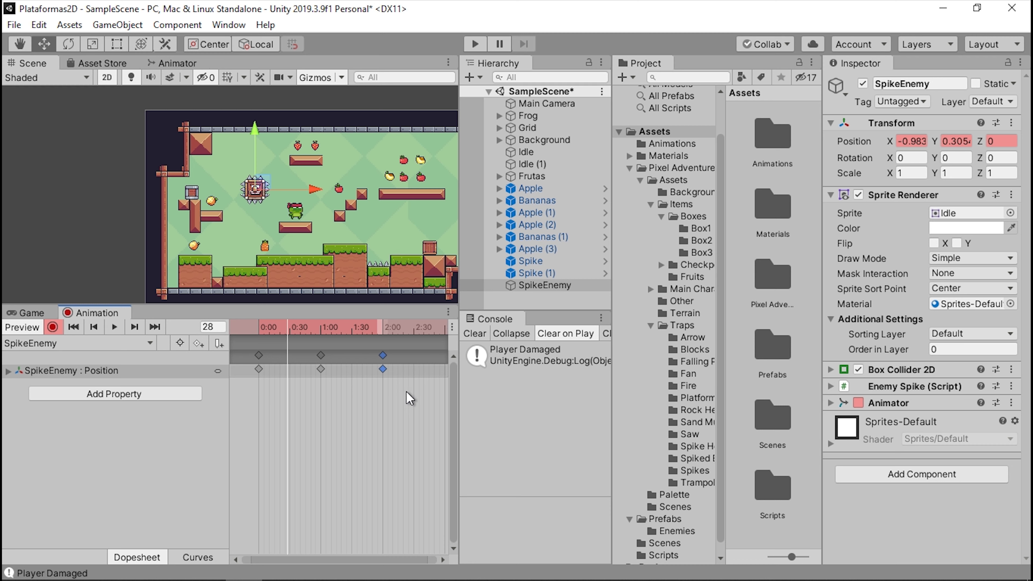
{"action": "mouse_move", "coordinate": [406, 392]}
{"action": "left_mouse_down"}
{"action": "mouse_move", "coordinate": [373, 344]}
{"action": "mouse_move", "coordinate": [411, 354]}
{"action": "left_mouse_up"}
{"action": "right_click", "coordinate": [394, 378]}
{"action": "left_click", "coordinate": [384, 352]}
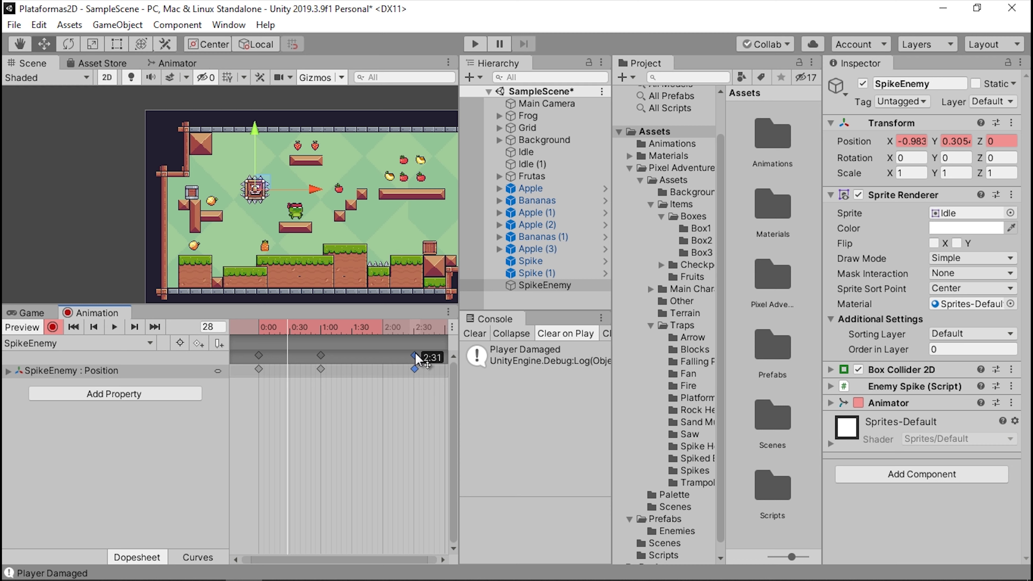
Nudge the final keyframes slightly earlier and select both keyframes near 1:00.
{"action": "scroll", "coordinate": [416, 359], "scroll_direction": "up", "scroll_amount": 2}
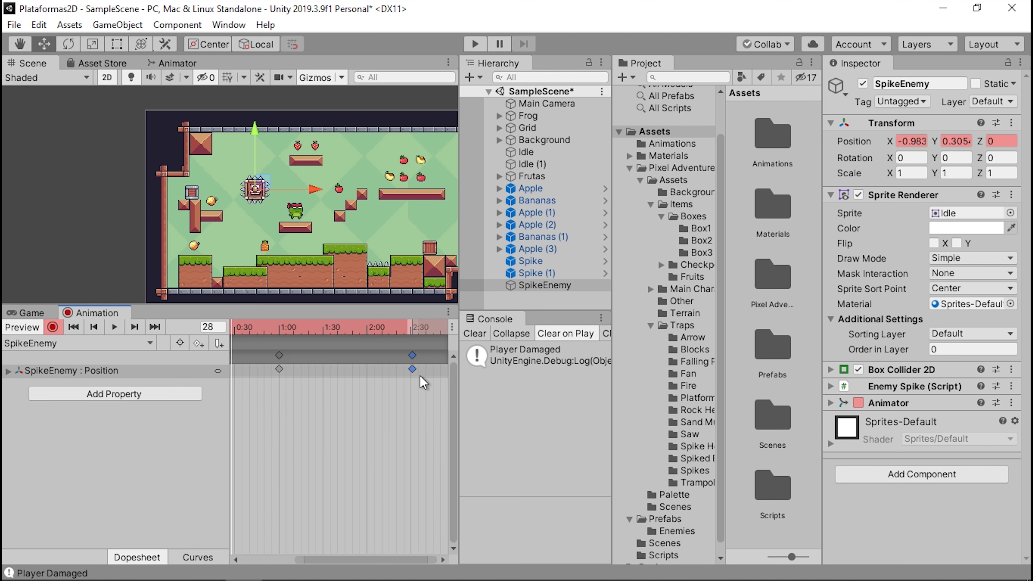
{"action": "left_click", "coordinate": [414, 360]}
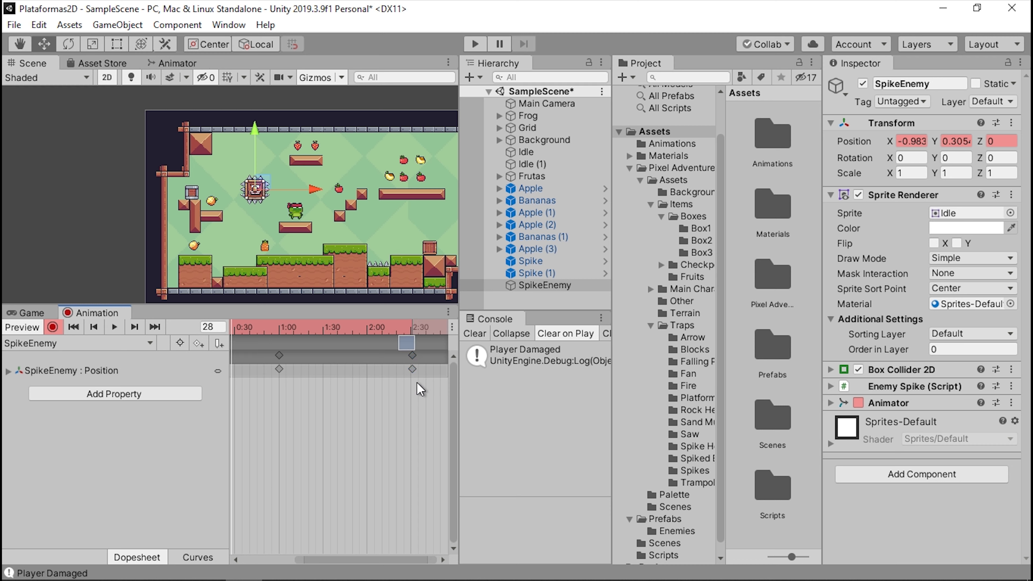
{"action": "left_click", "coordinate": [411, 355]}
{"action": "left_click_drag", "start_coordinate": [412, 357], "coordinate": [412, 356]}
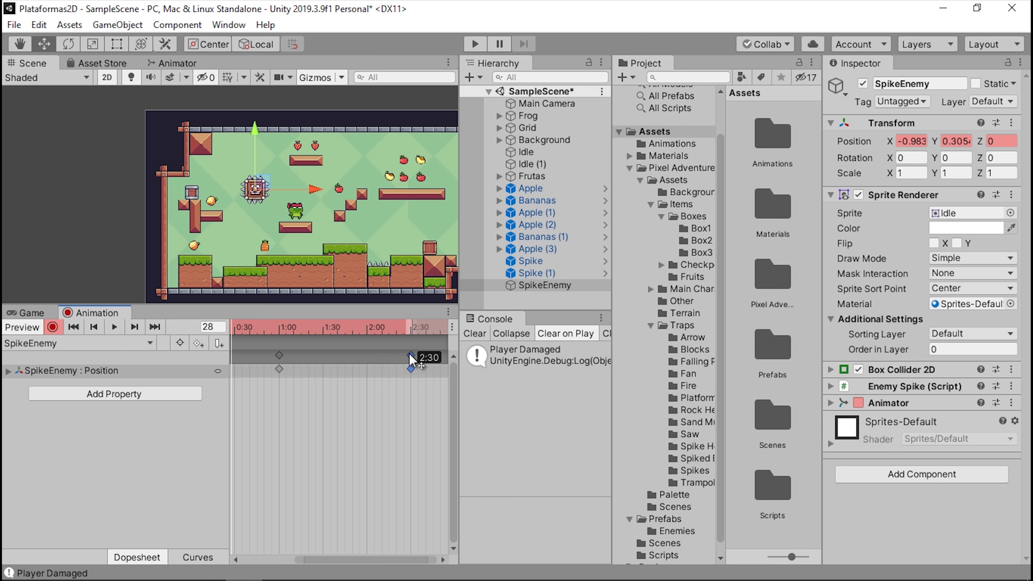
{"action": "mouse_move", "coordinate": [311, 409]}
{"action": "left_mouse_down"}
{"action": "mouse_move", "coordinate": [269, 351]}
{"action": "mouse_move", "coordinate": [325, 360]}
{"action": "mouse_move", "coordinate": [120, 331]}
{"action": "left_mouse_up"}
Replay the spike's rise-and-fall animation, then stop recording animation changes.
{"action": "scroll", "coordinate": [280, 412], "scroll_direction": "down", "scroll_amount": 3}
{"action": "scroll", "coordinate": [309, 440], "scroll_direction": "down", "scroll_amount": 3}
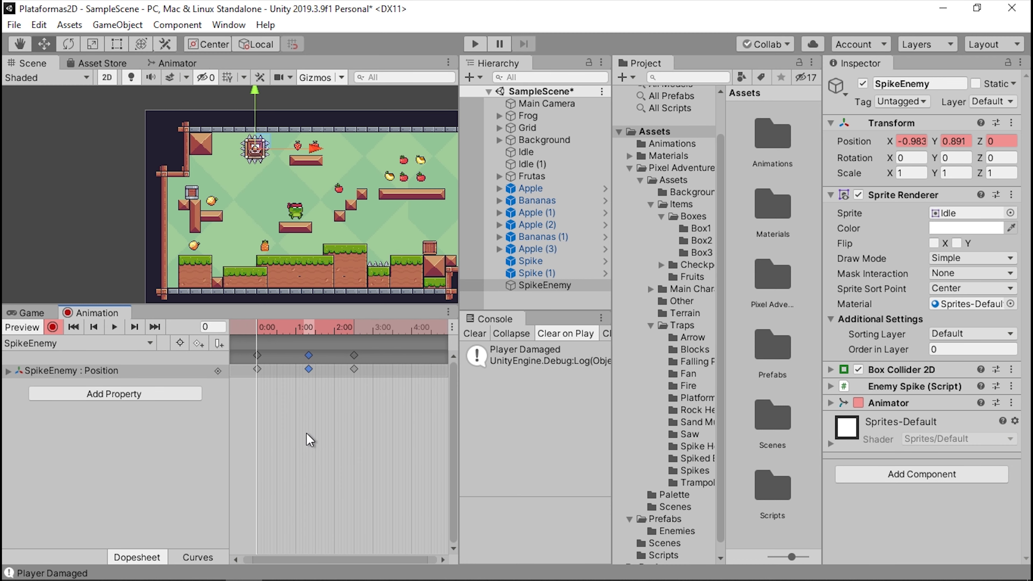
{"action": "key", "text": "space"}
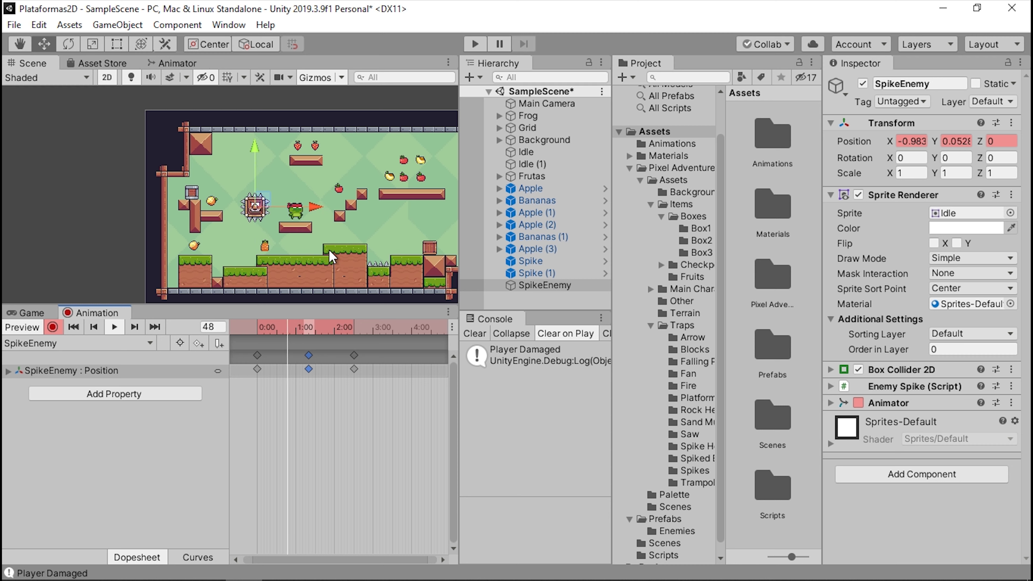
{"action": "key", "text": "space"}
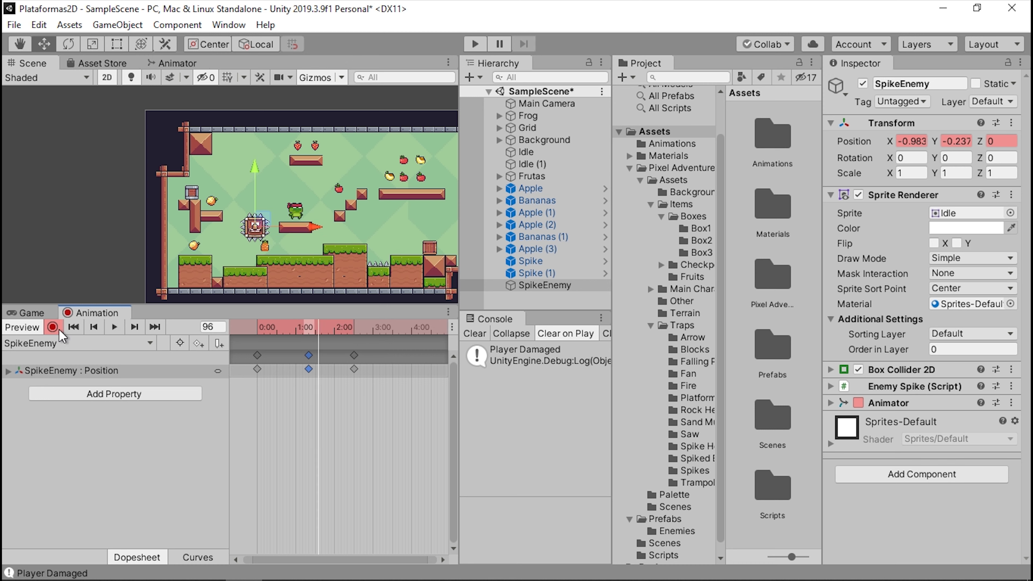
{"action": "left_click", "coordinate": [59, 331]}
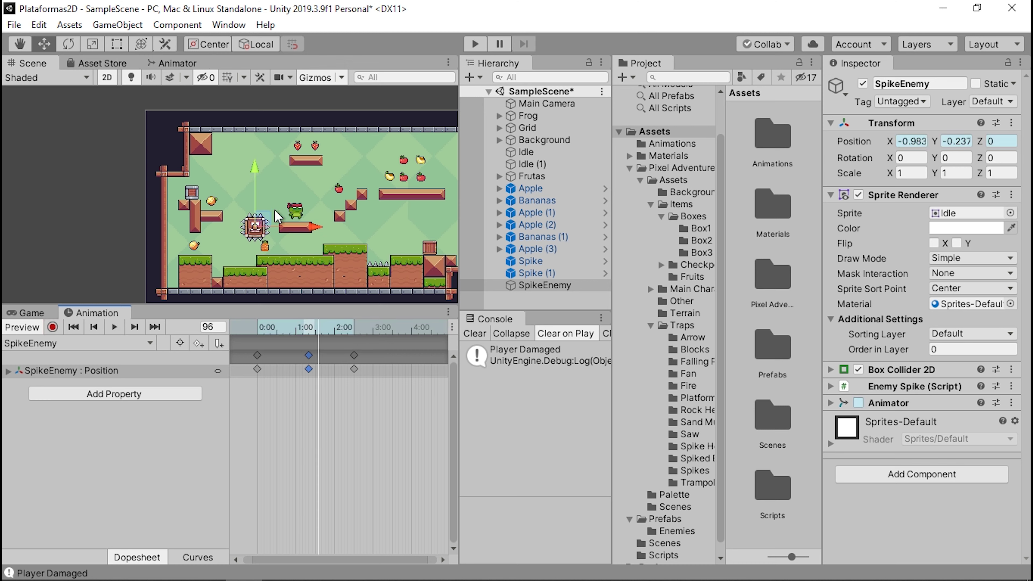
Check SpikeEnemy's keyframes again and start a test run of the level in the Game view.
{"action": "scroll", "coordinate": [276, 220], "scroll_direction": "up", "scroll_amount": 1}
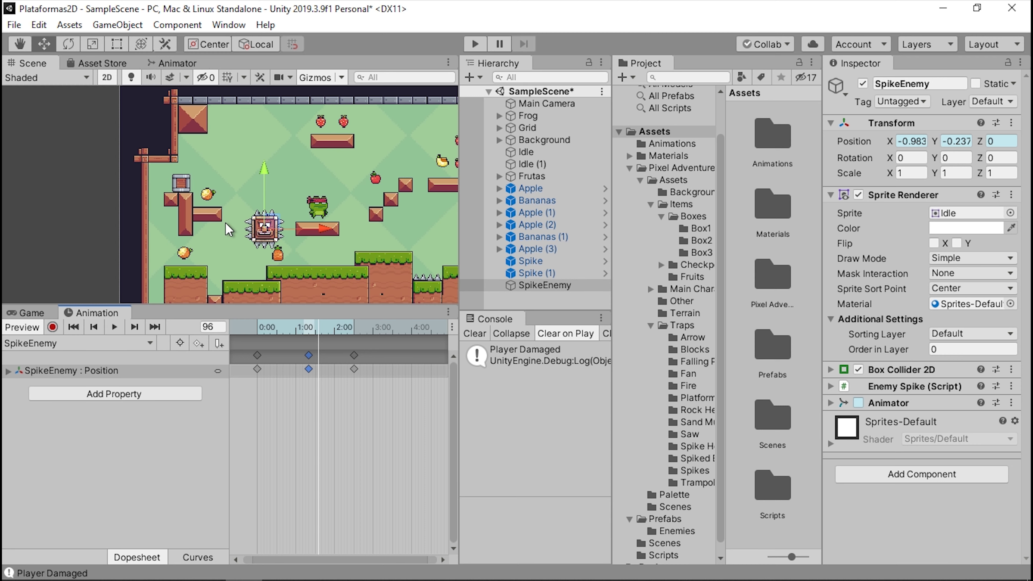
{"action": "scroll", "coordinate": [279, 231], "scroll_direction": "up", "scroll_amount": 1}
{"action": "scroll", "coordinate": [280, 232], "scroll_direction": "up", "scroll_amount": 1}
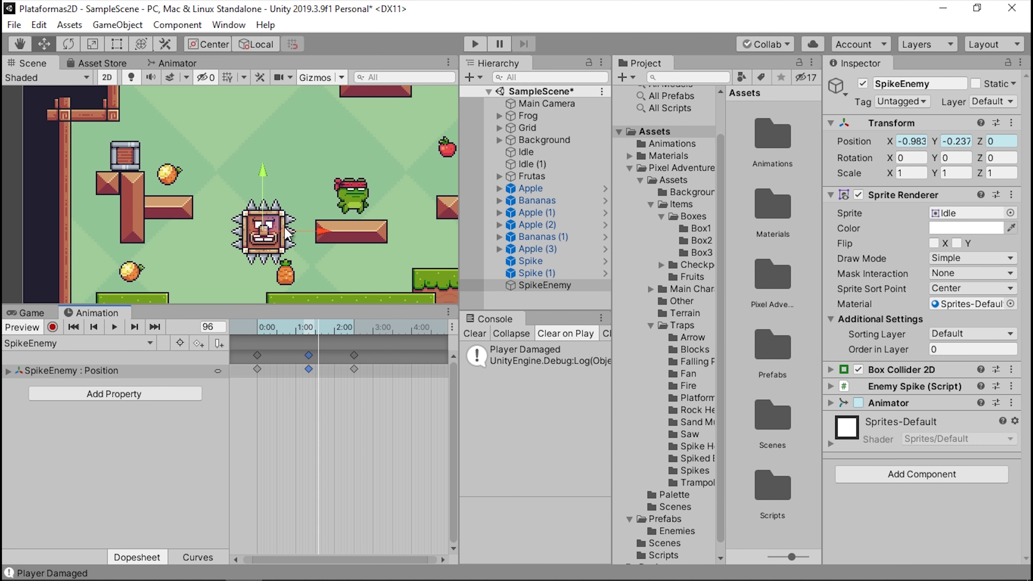
{"action": "scroll", "coordinate": [287, 234], "scroll_direction": "down", "scroll_amount": 3}
{"action": "scroll", "coordinate": [280, 230], "scroll_direction": "down", "scroll_amount": 2}
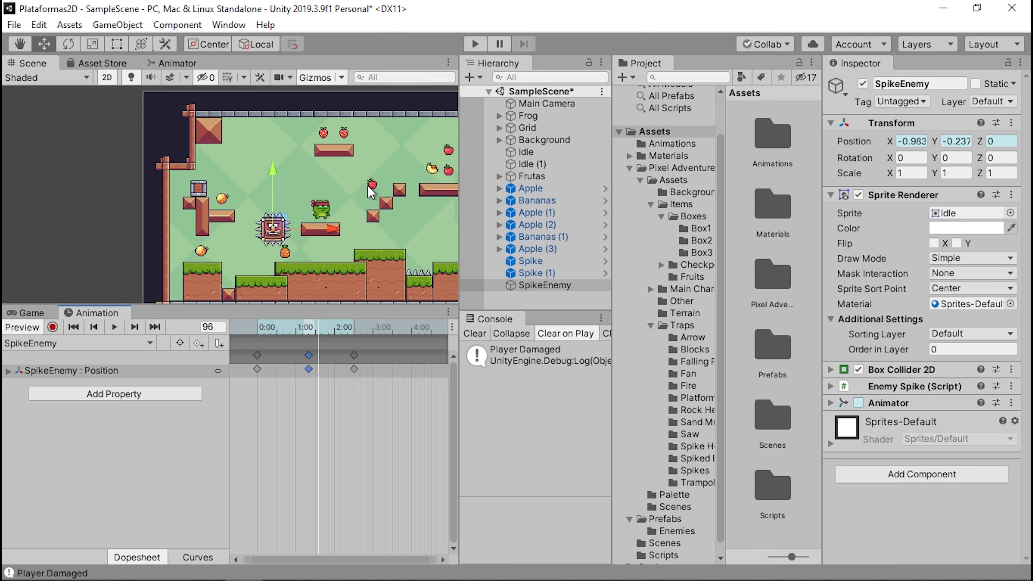
{"action": "left_click", "coordinate": [57, 314]}
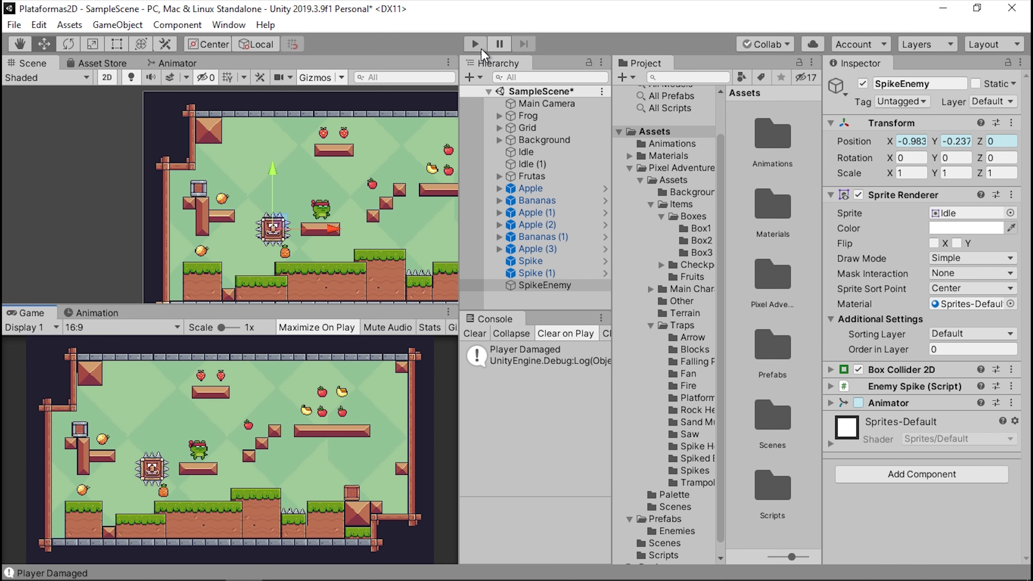
{"action": "left_click", "coordinate": [541, 285]}
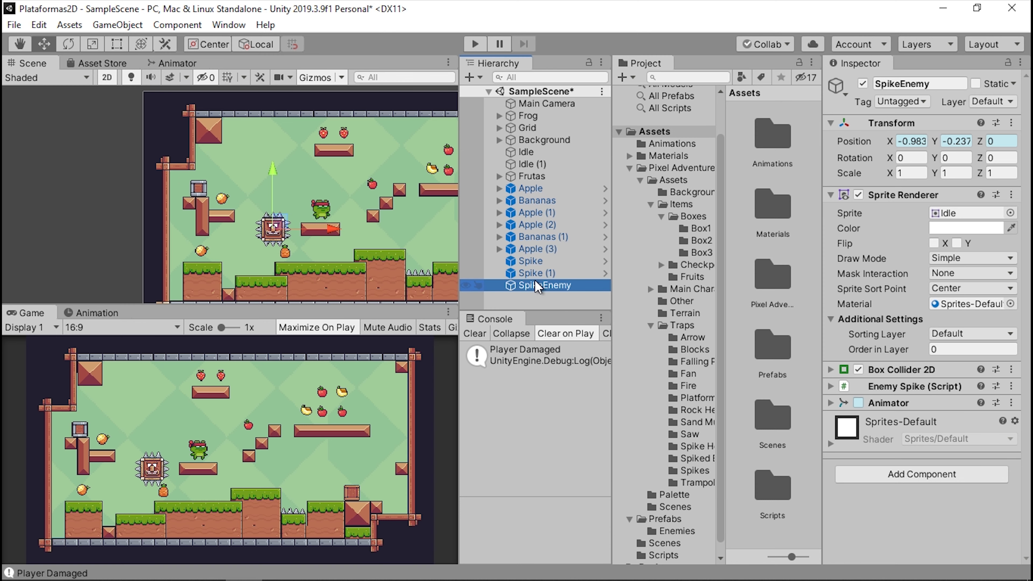
{"action": "left_click", "coordinate": [87, 312]}
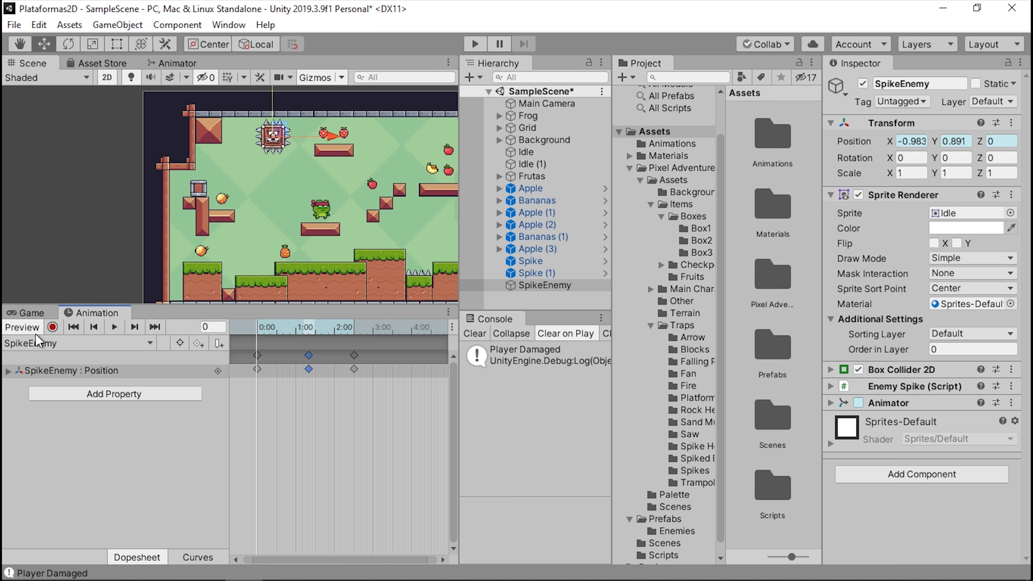
{"action": "left_click", "coordinate": [31, 316]}
{"action": "left_click", "coordinate": [475, 44]}
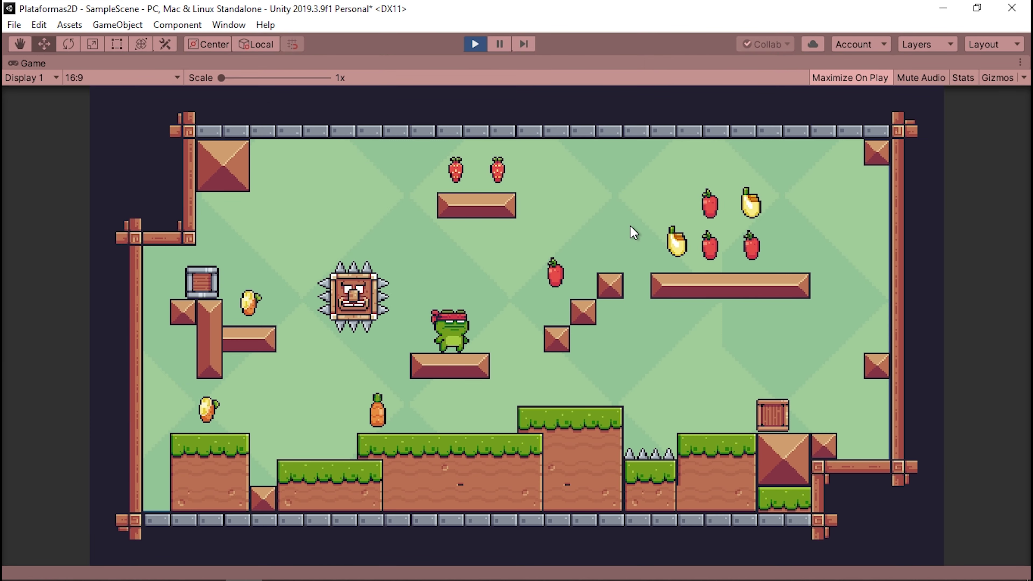
{"action": "key", "text": "Left"}
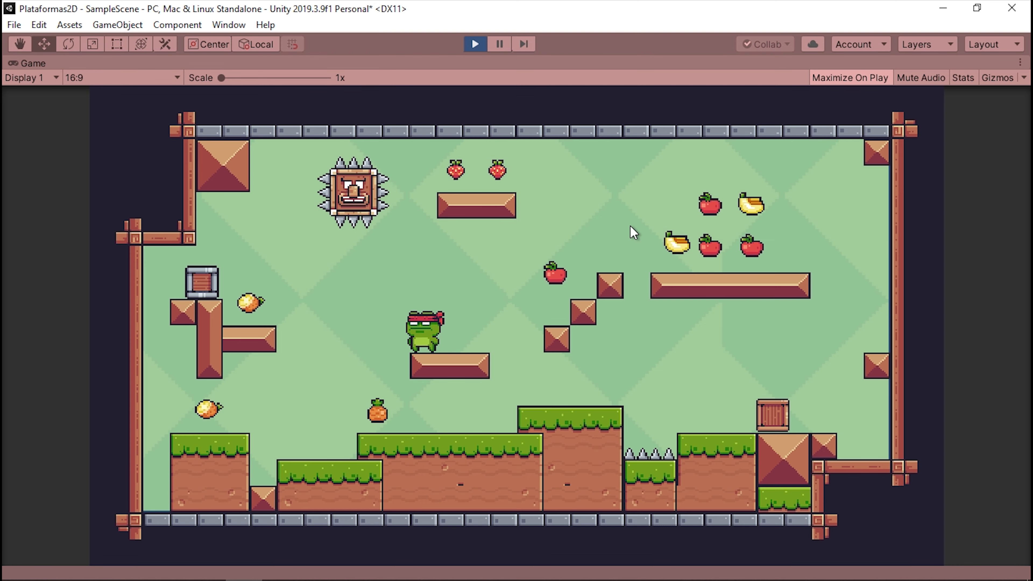
{"action": "key", "text": "Right"}
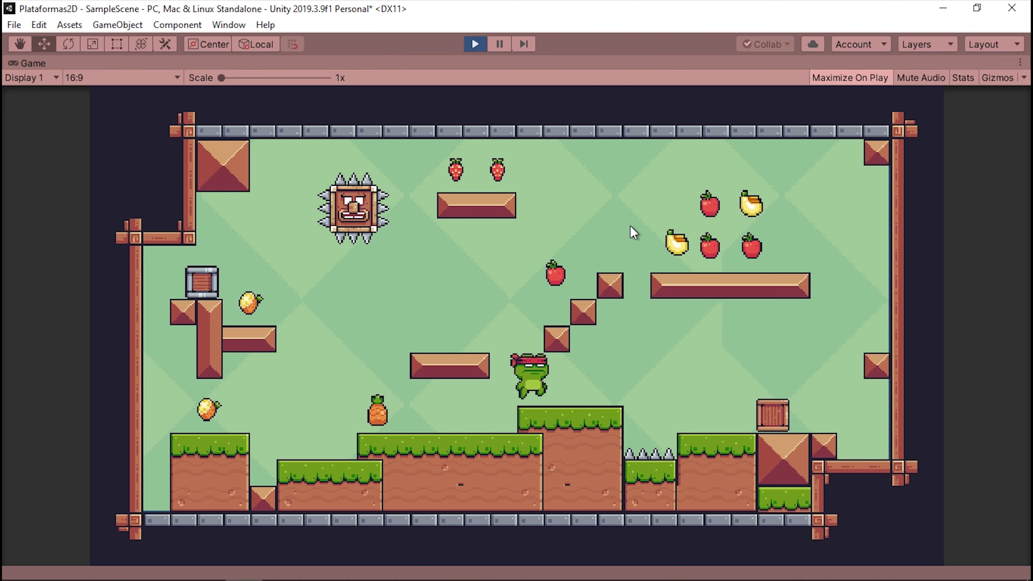
{"action": "key", "text": "Left"}
{"action": "key", "text": "Left"}
{"action": "key", "text": "space"}
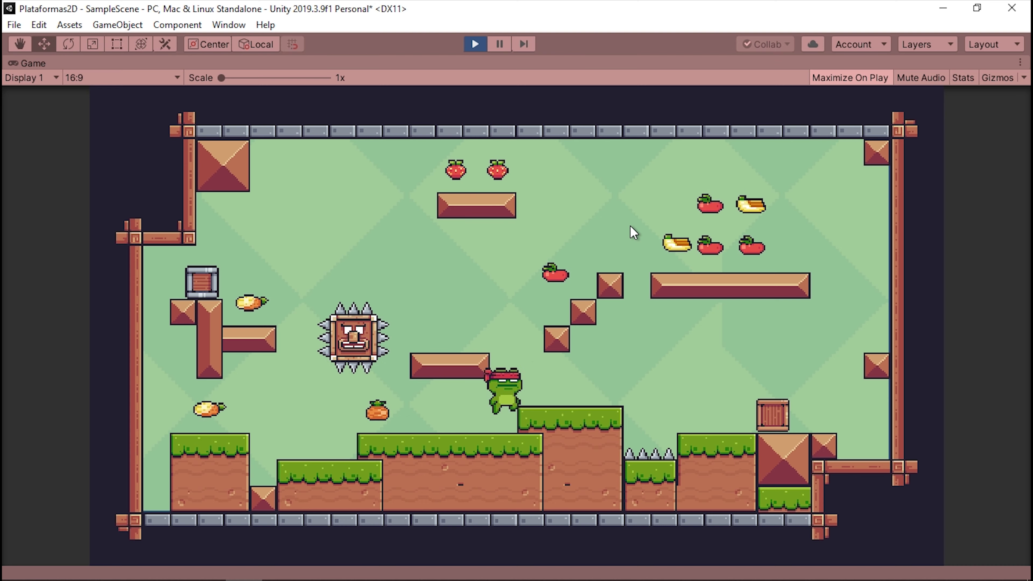
{"action": "key", "text": "Right"}
{"action": "key", "text": "Left"}
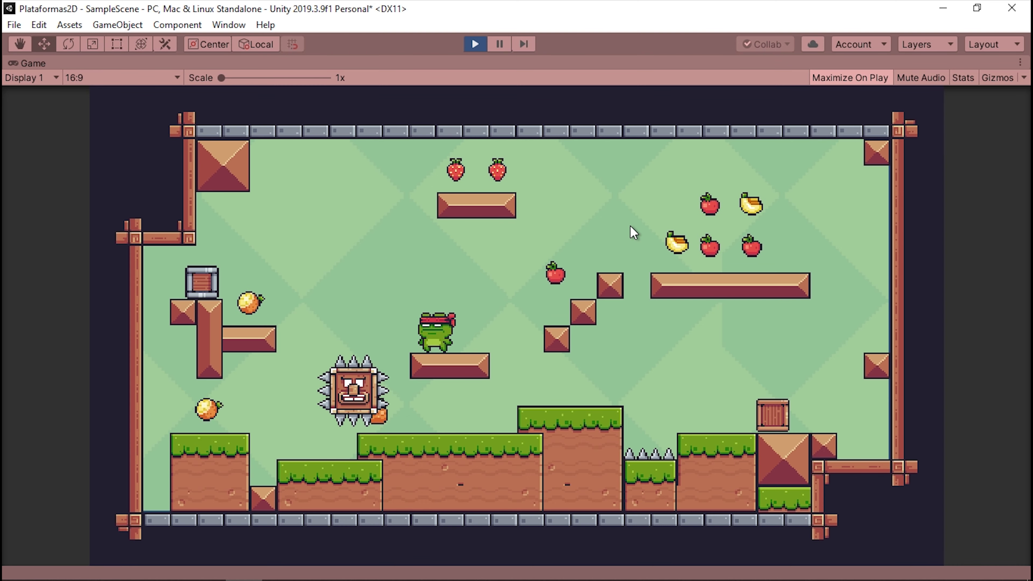
{"action": "key", "text": "Left"}
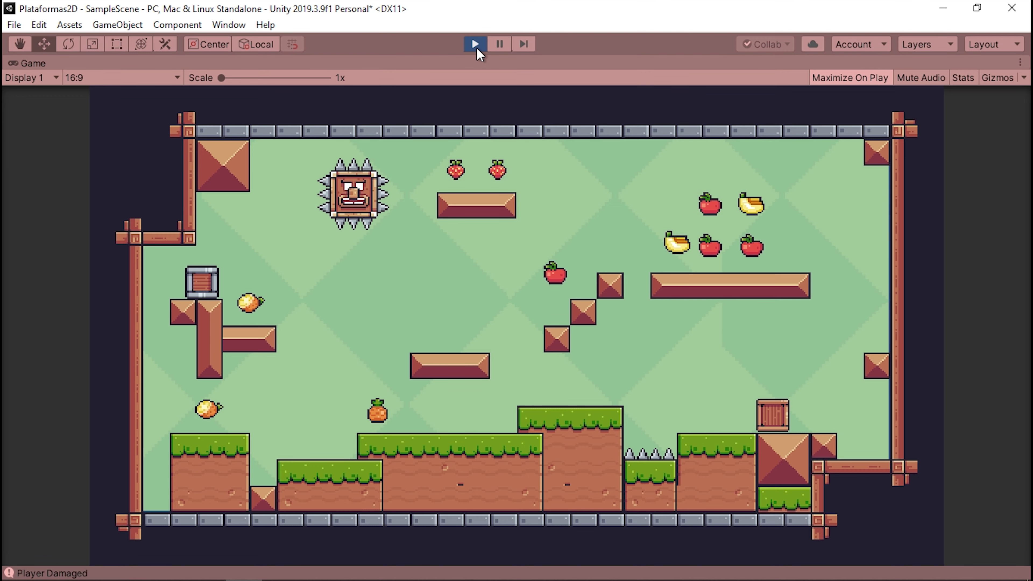
{"action": "left_click", "coordinate": [475, 45]}
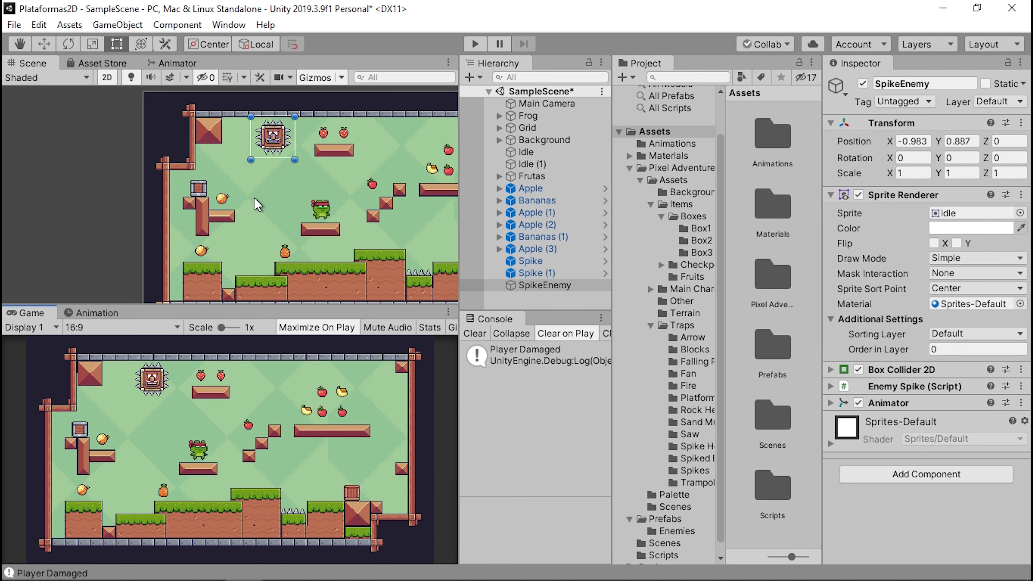
Frame the level in the Scene view and clear the Player Damaged message from the Console.
{"action": "scroll", "coordinate": [254, 199], "scroll_direction": "down", "scroll_amount": 3}
{"action": "middle_click_drag", "start_coordinate": [365, 179], "coordinate": [340, 165]}
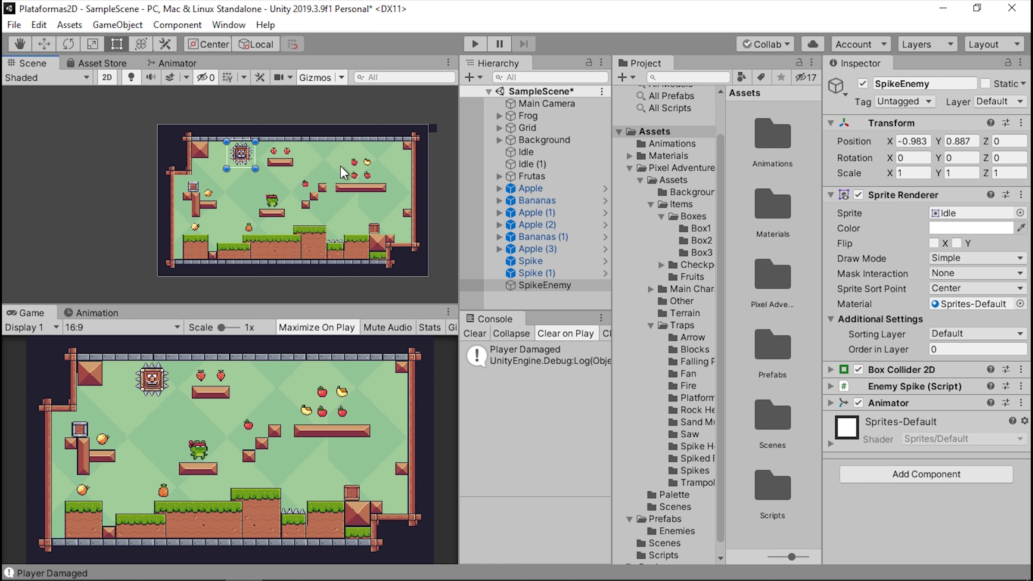
{"action": "scroll", "coordinate": [354, 178], "scroll_direction": "up", "scroll_amount": 1}
{"action": "scroll", "coordinate": [343, 179], "scroll_direction": "up", "scroll_amount": 1}
{"action": "scroll", "coordinate": [342, 179], "scroll_direction": "up", "scroll_amount": 1}
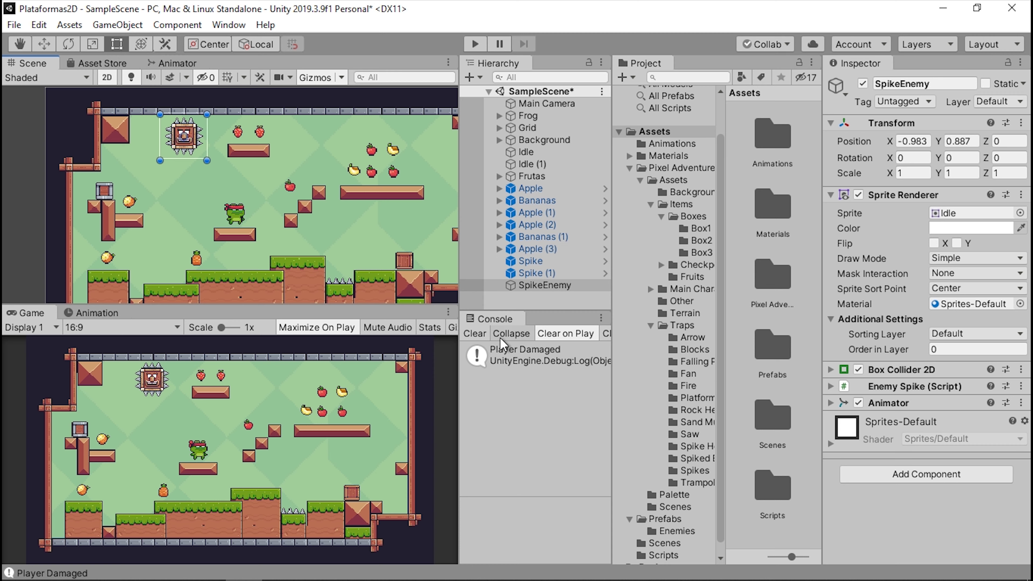
{"action": "left_click", "coordinate": [484, 333]}
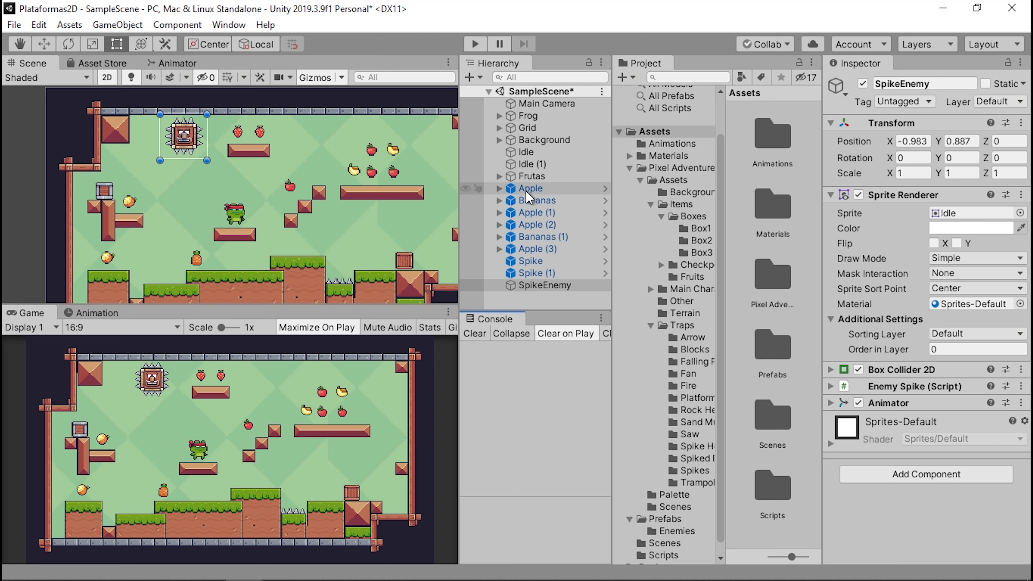
Look through the Apple, Bananas, Spike and SpikeEnemy objects in the Hierarchy.
{"action": "left_click", "coordinate": [536, 190]}
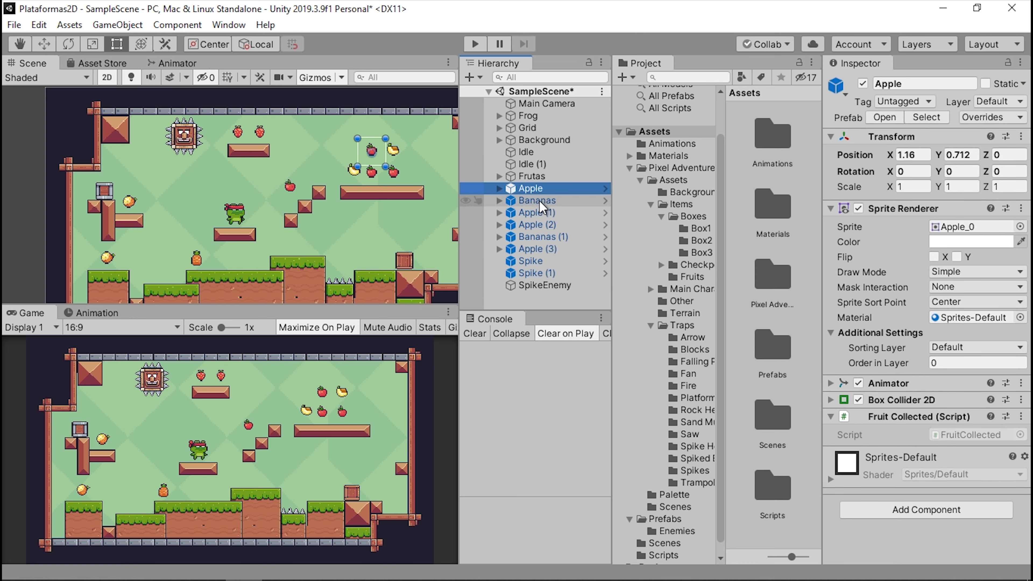
{"action": "left_click", "coordinate": [537, 200]}
{"action": "left_click", "coordinate": [537, 225]}
{"action": "left_click", "coordinate": [541, 237]}
{"action": "left_click", "coordinate": [537, 249]}
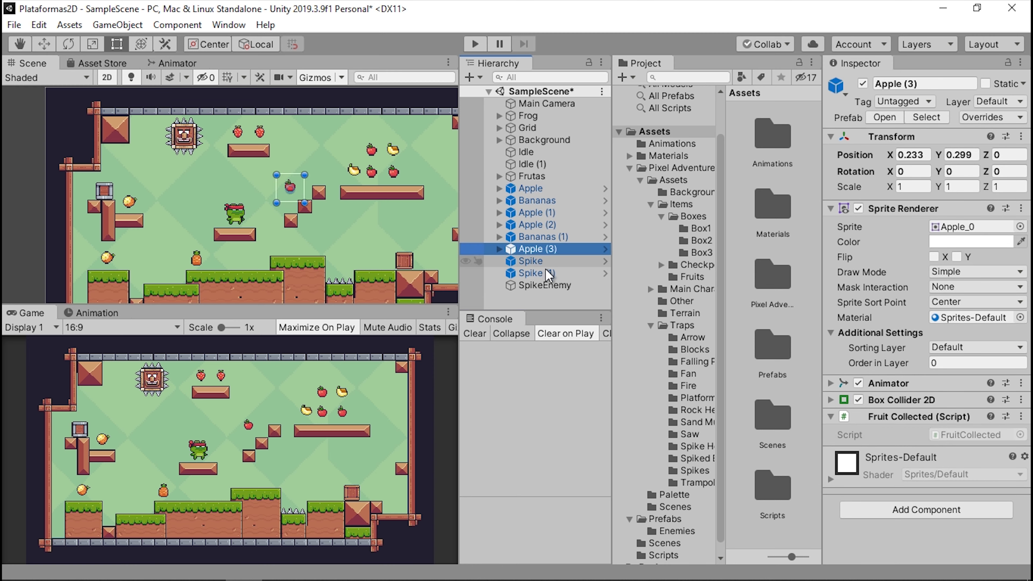
{"action": "left_click", "coordinate": [545, 273]}
{"action": "left_click", "coordinate": [543, 285]}
{"action": "left_click", "coordinate": [537, 273]}
{"action": "left_click", "coordinate": [532, 261]}
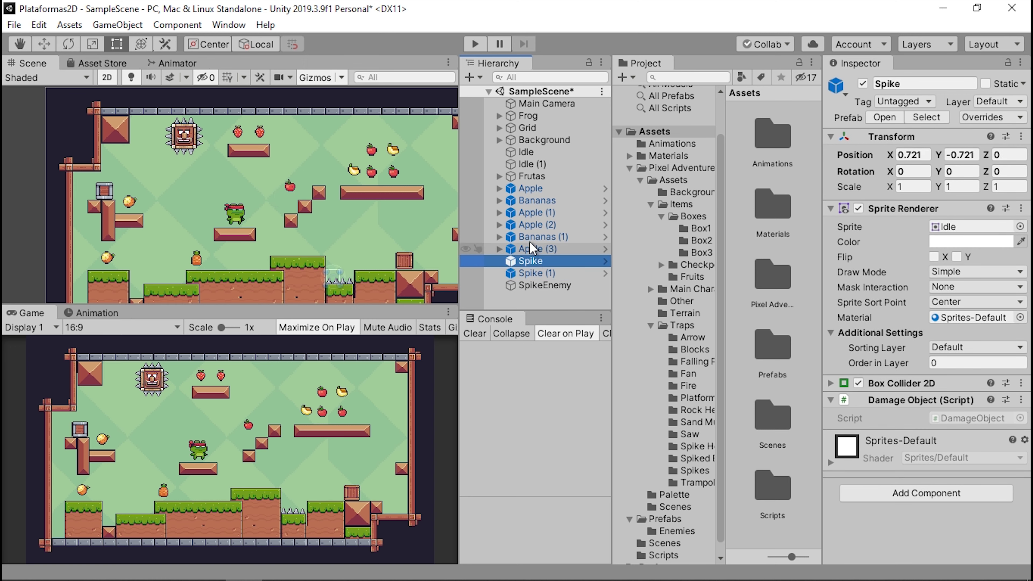
{"action": "left_click", "coordinate": [533, 237]}
{"action": "left_click", "coordinate": [529, 212]}
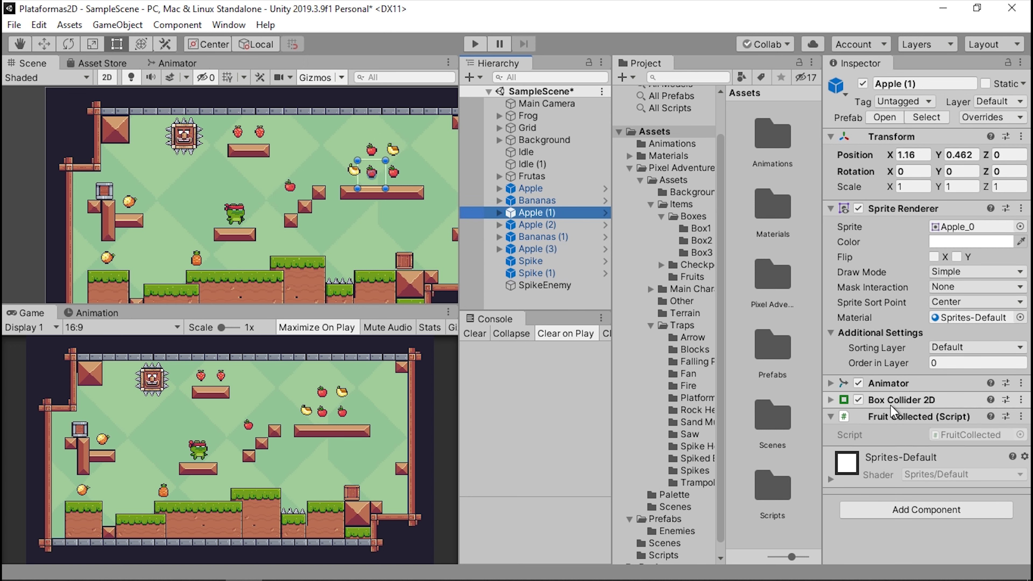
{"action": "left_click", "coordinate": [537, 188]}
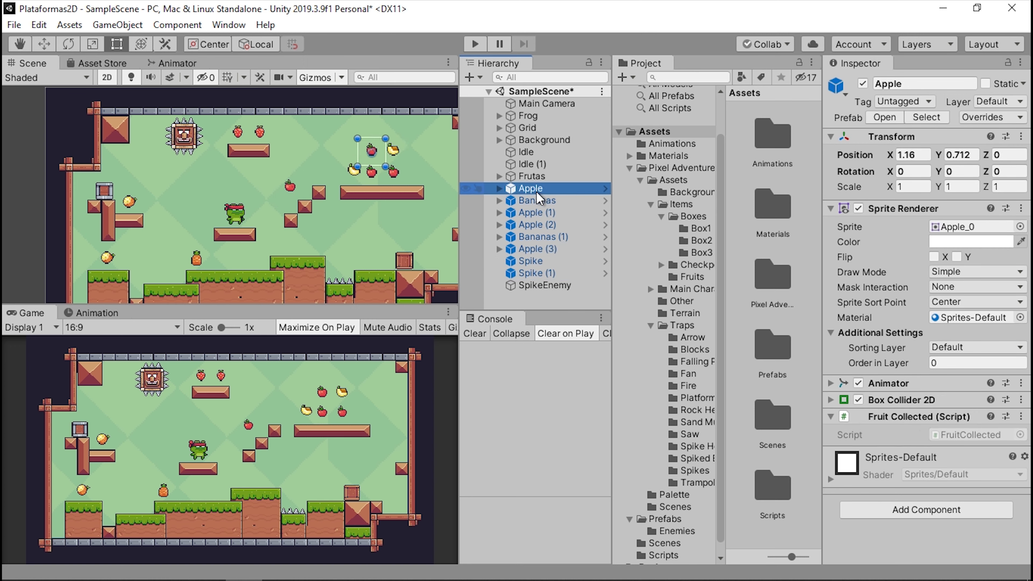
Delete the five plain fruit sprites under Frutas, including the strawberry.
{"action": "left_click", "coordinate": [258, 132]}
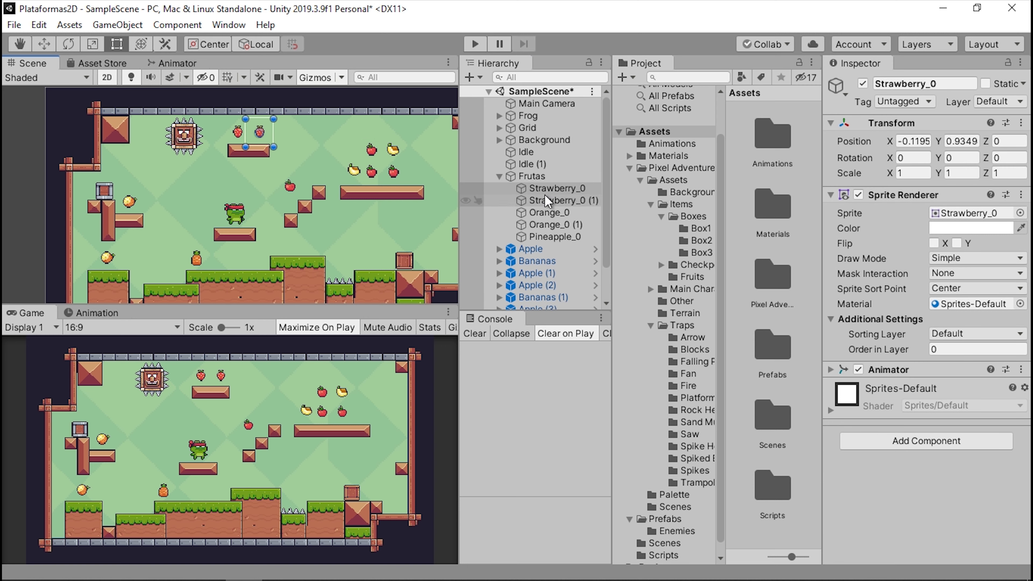
{"action": "left_click", "coordinate": [549, 236], "text": "shift"}
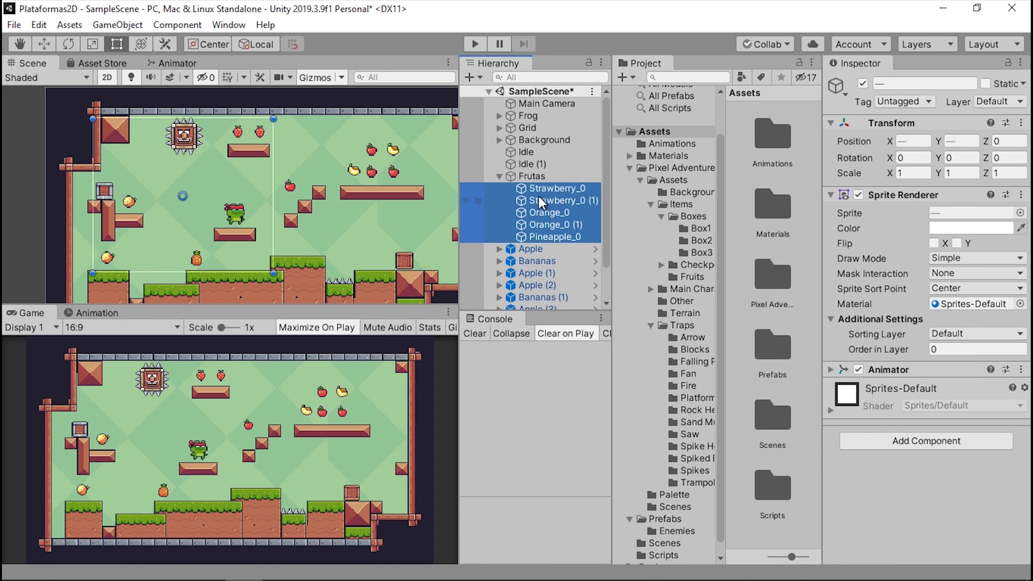
{"action": "key", "text": "Delete"}
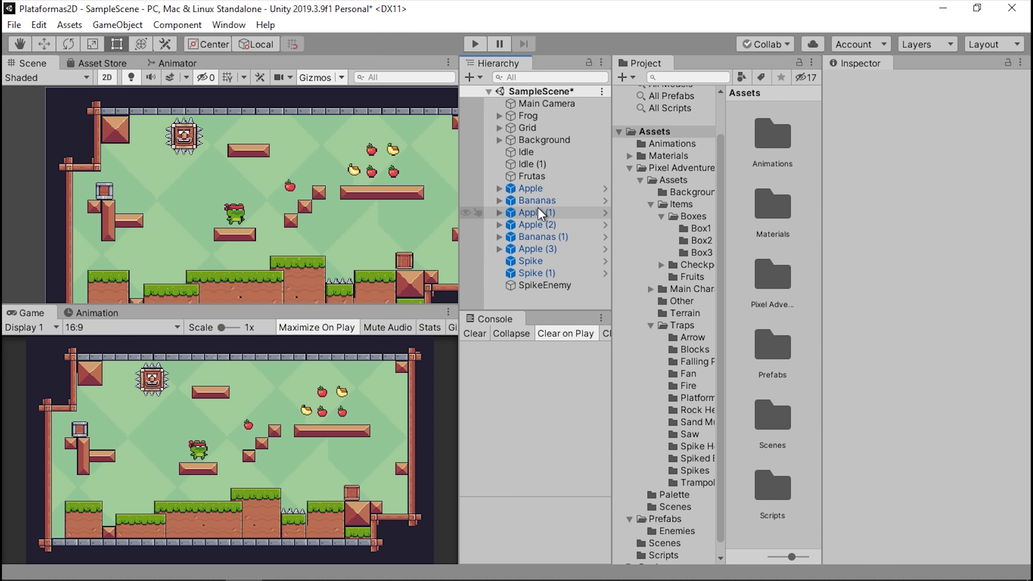
Lower Apple (3) slightly with the Move tool, then deselect everything.
{"action": "left_click", "coordinate": [537, 200]}
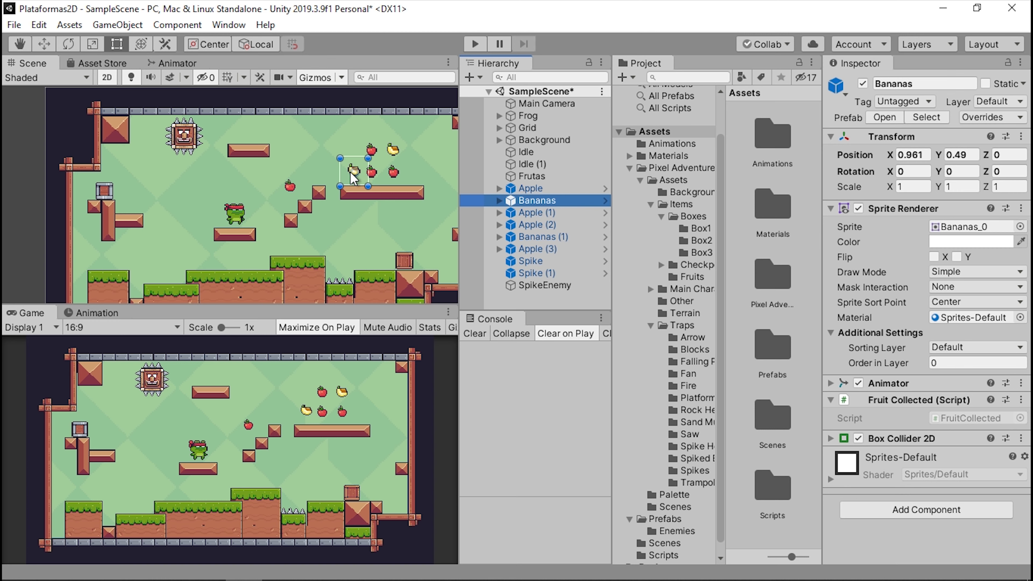
{"action": "left_click", "coordinate": [291, 188]}
{"action": "key", "text": "w"}
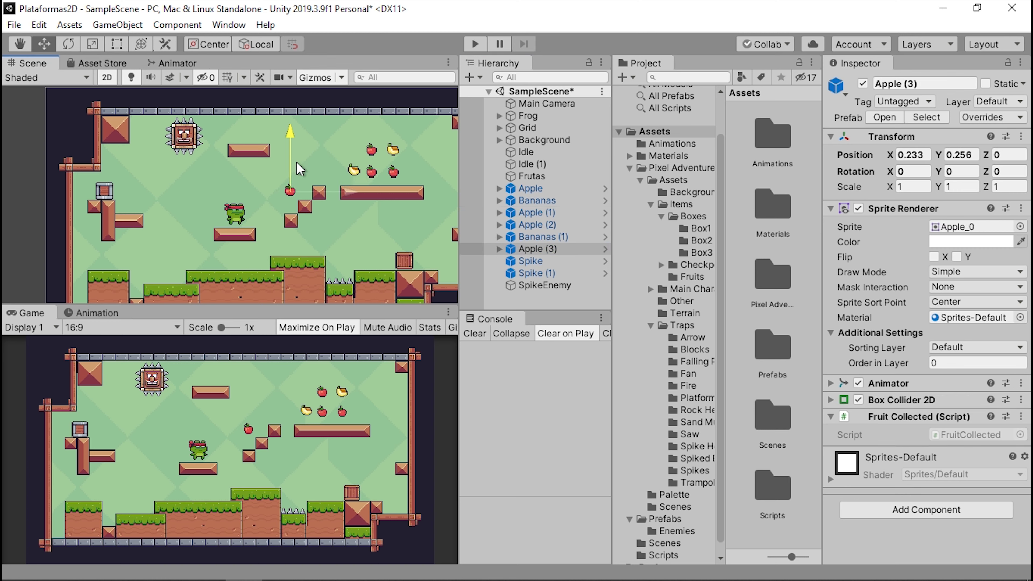
{"action": "left_click_drag", "start_coordinate": [291, 167], "coordinate": [291, 175]}
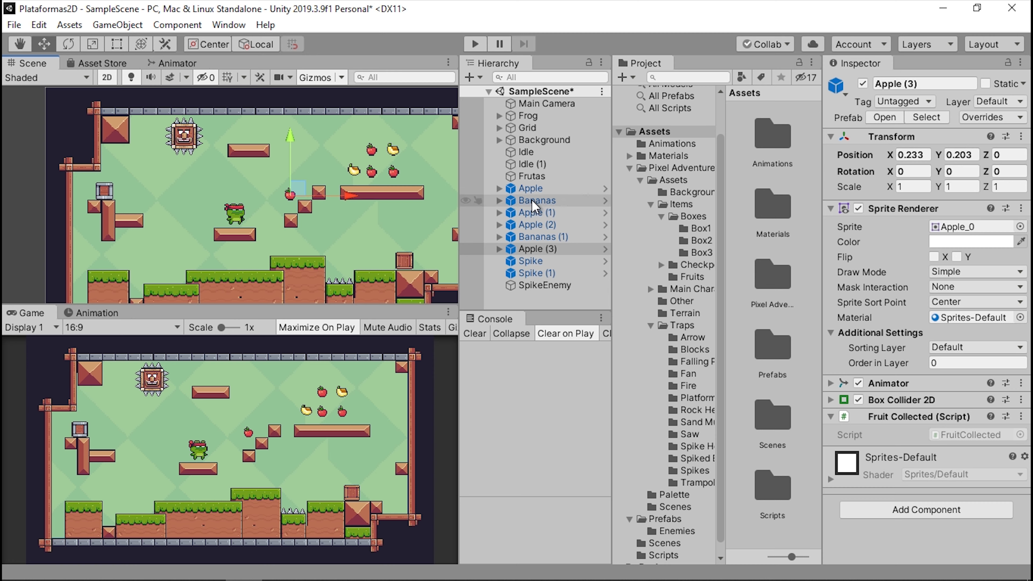
{"action": "left_click", "coordinate": [532, 193]}
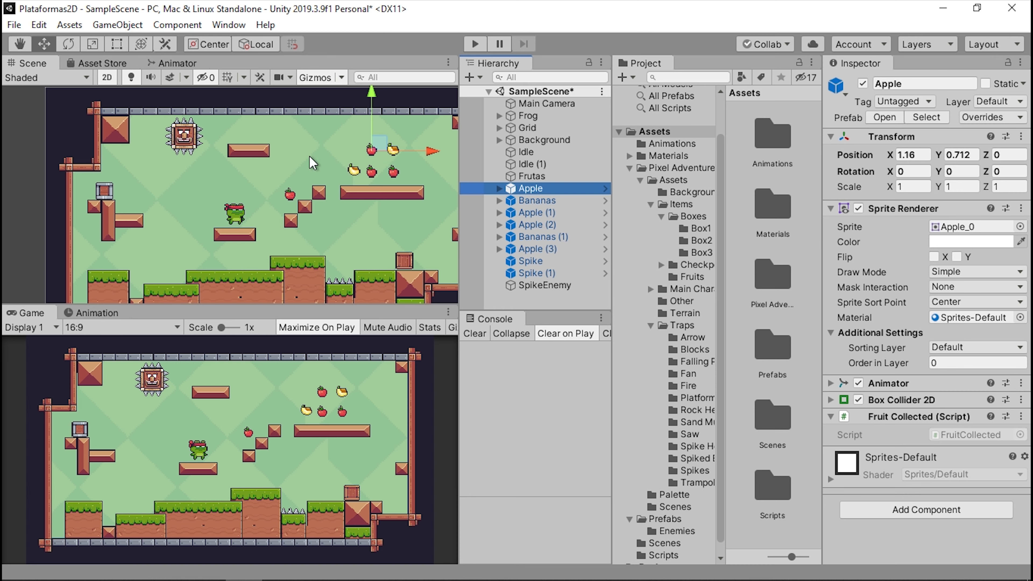
{"action": "left_click", "coordinate": [531, 305]}
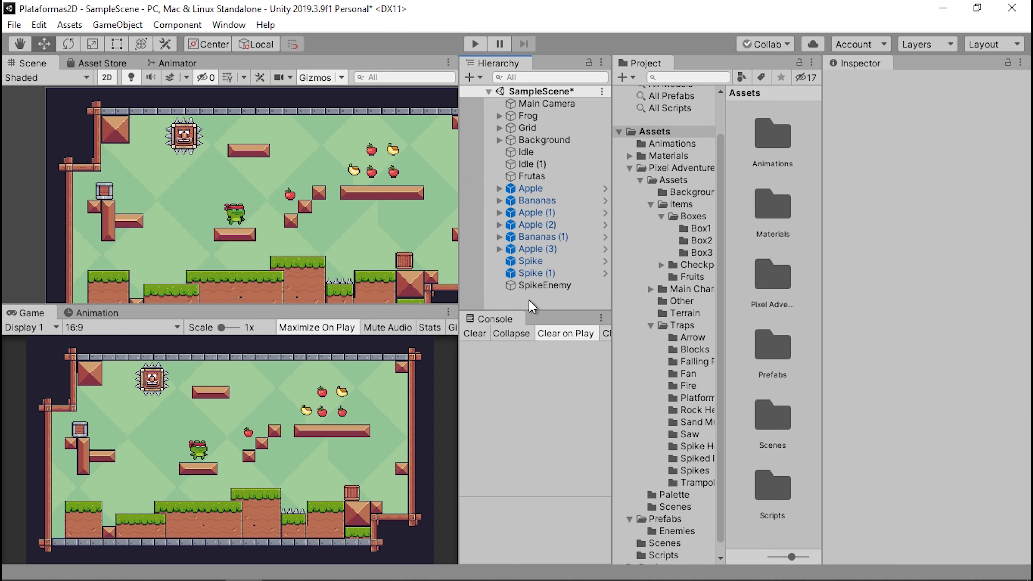
Create an empty object in the Hierarchy named FruitManager.
{"action": "right_click", "coordinate": [531, 305]}
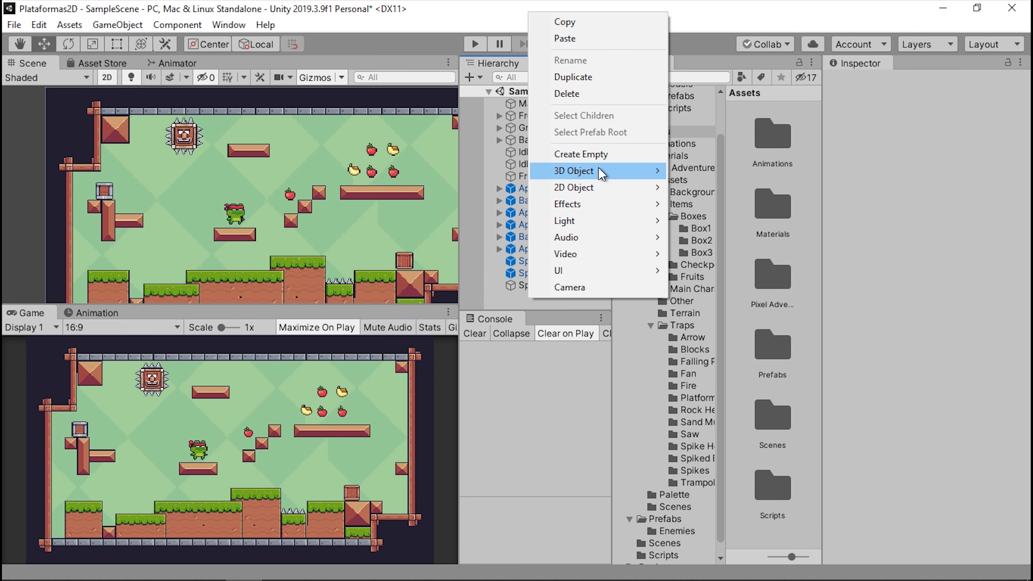
{"action": "left_click", "coordinate": [602, 155]}
{"action": "left_click", "coordinate": [547, 297]}
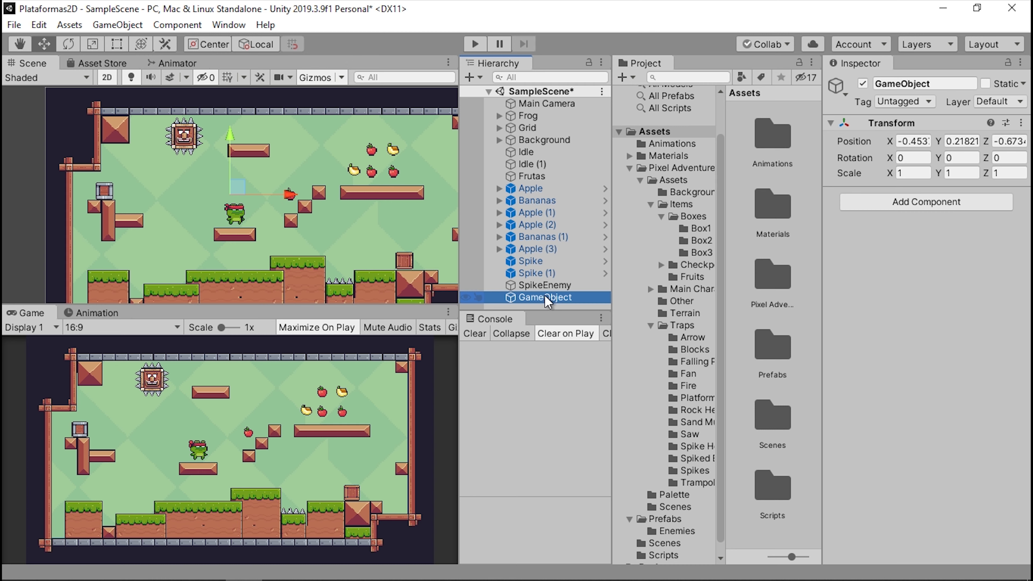
{"action": "type", "text": "Fruit"}
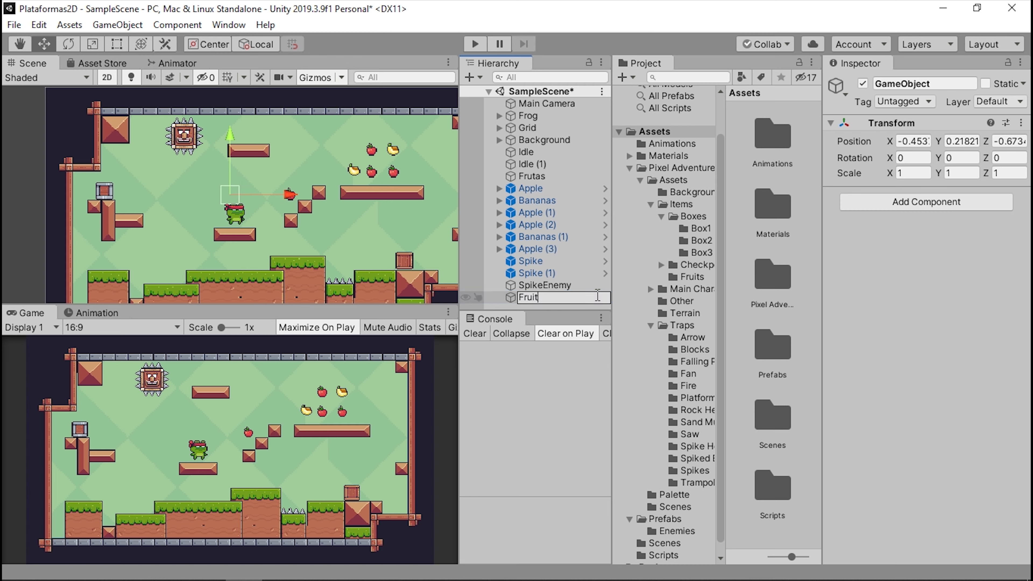
{"action": "type", "text": "mana"}
{"action": "type", "text": "Mana"}
{"action": "key", "text": "Return"}
{"action": "left_click", "coordinate": [877, 124]}
Reset FruitManager's Transform so it sits at position 0, 0, 0.
{"action": "right_click", "coordinate": [876, 124]}
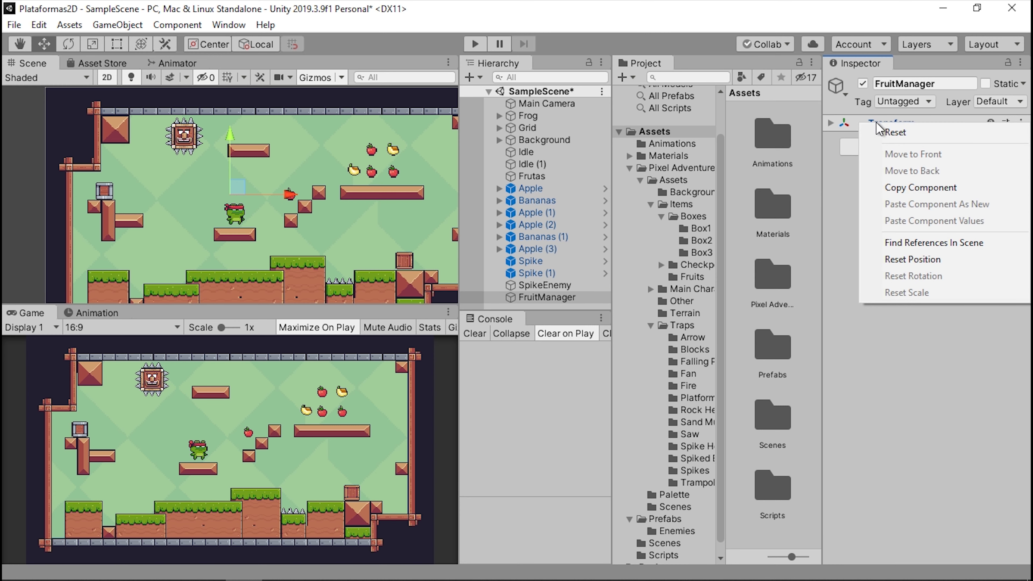
{"action": "left_click", "coordinate": [890, 131]}
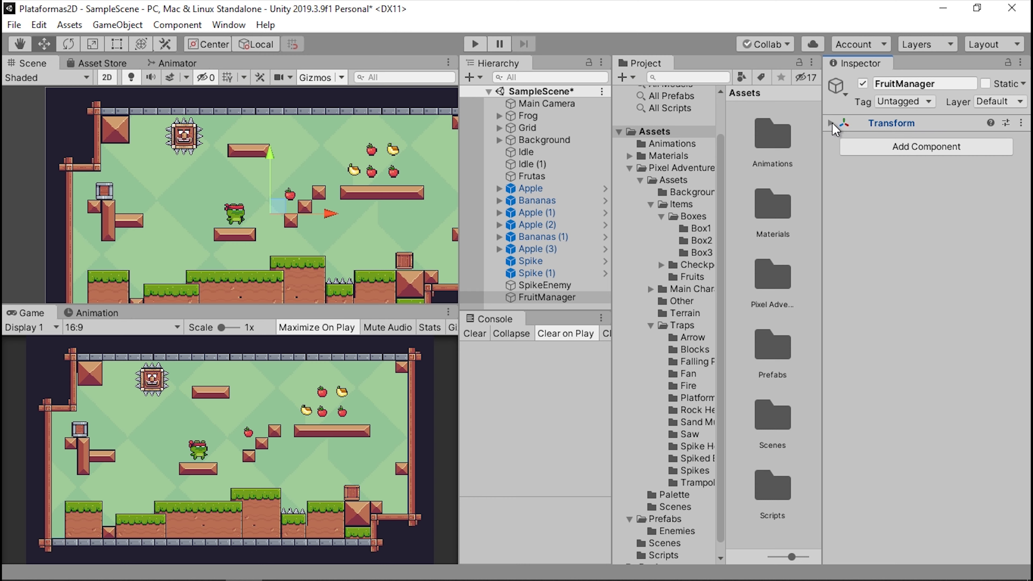
{"action": "left_click", "coordinate": [832, 124]}
{"action": "double_click", "coordinate": [552, 298]}
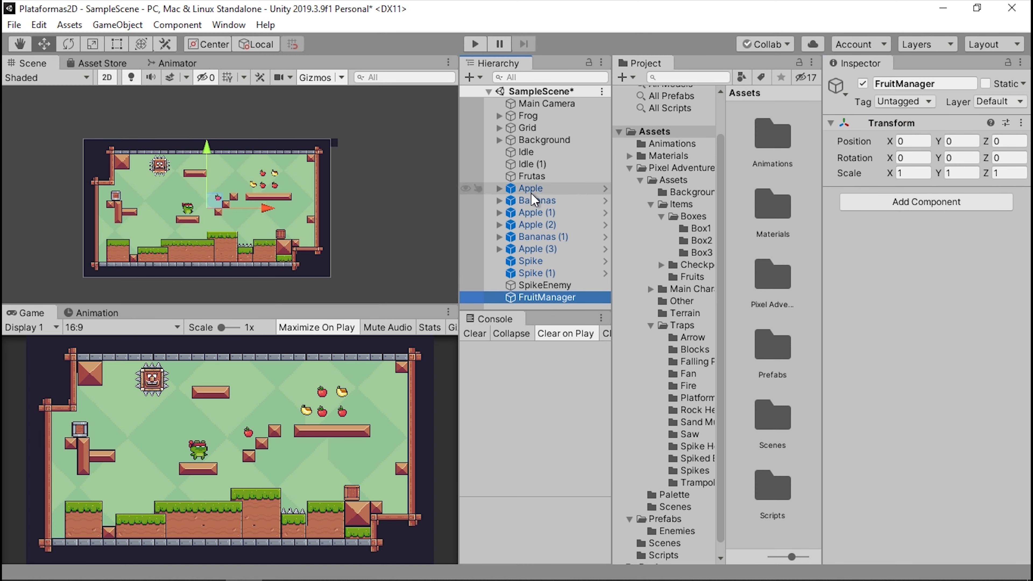
Move Apple through Apple (3) under FruitManager and delete the empty Frutas object.
{"action": "left_click", "coordinate": [530, 188]}
{"action": "left_click", "coordinate": [537, 249], "text": "shift"}
{"action": "left_click_drag", "start_coordinate": [541, 195], "coordinate": [541, 296]}
{"action": "left_click", "coordinate": [508, 178]}
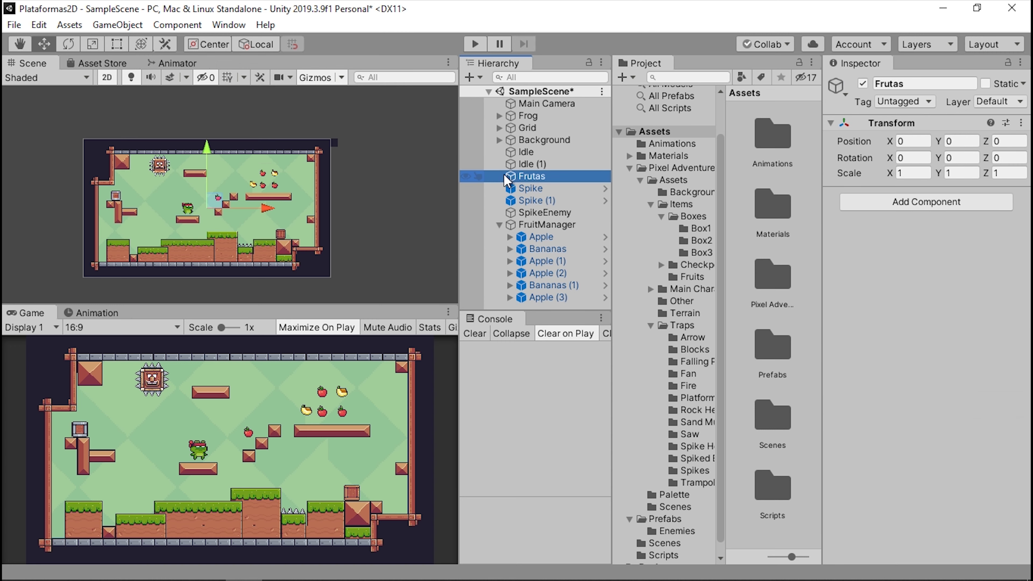
{"action": "key", "text": "Delete"}
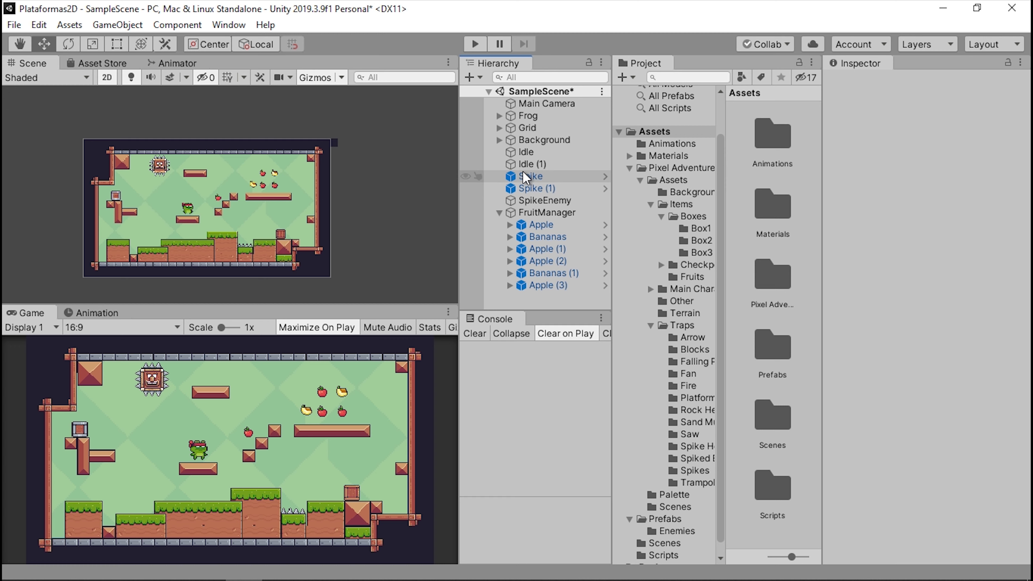
Check the apple and banana children now listed under FruitManager.
{"action": "double_click", "coordinate": [539, 213]}
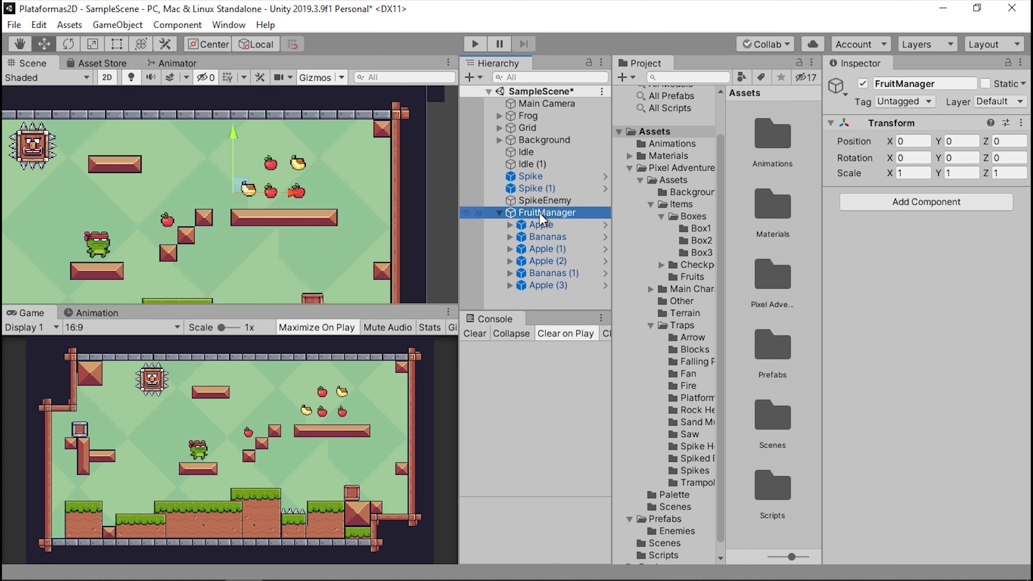
{"action": "left_click", "coordinate": [544, 225]}
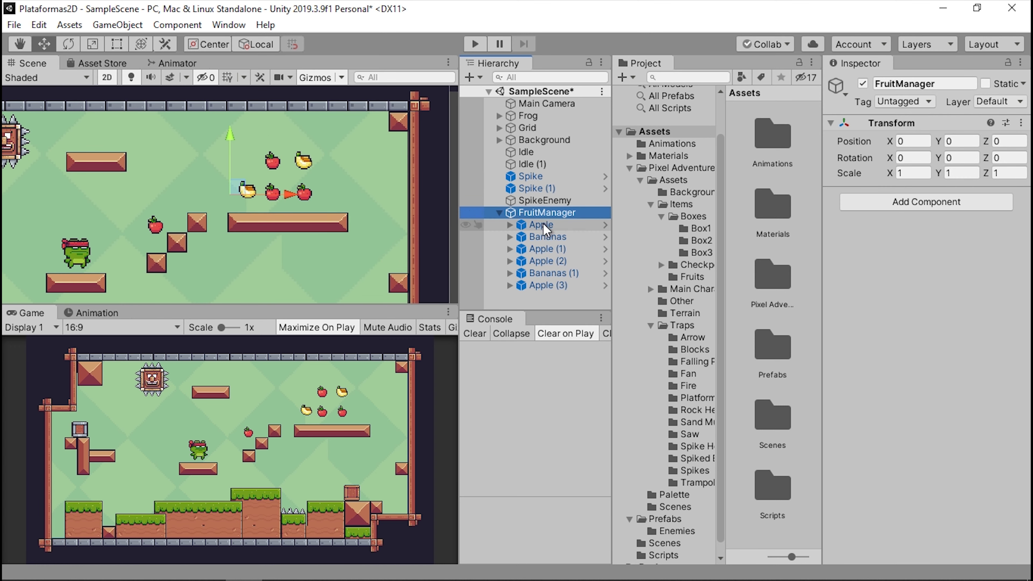
{"action": "left_click", "coordinate": [547, 284], "text": "shift"}
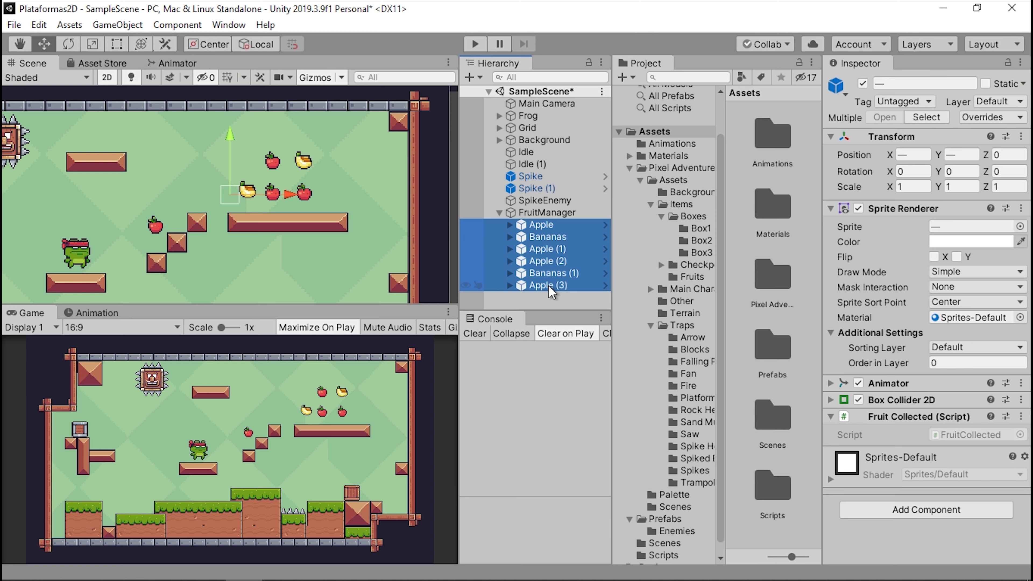
{"action": "left_click", "coordinate": [549, 226]}
{"action": "left_click", "coordinate": [526, 215]}
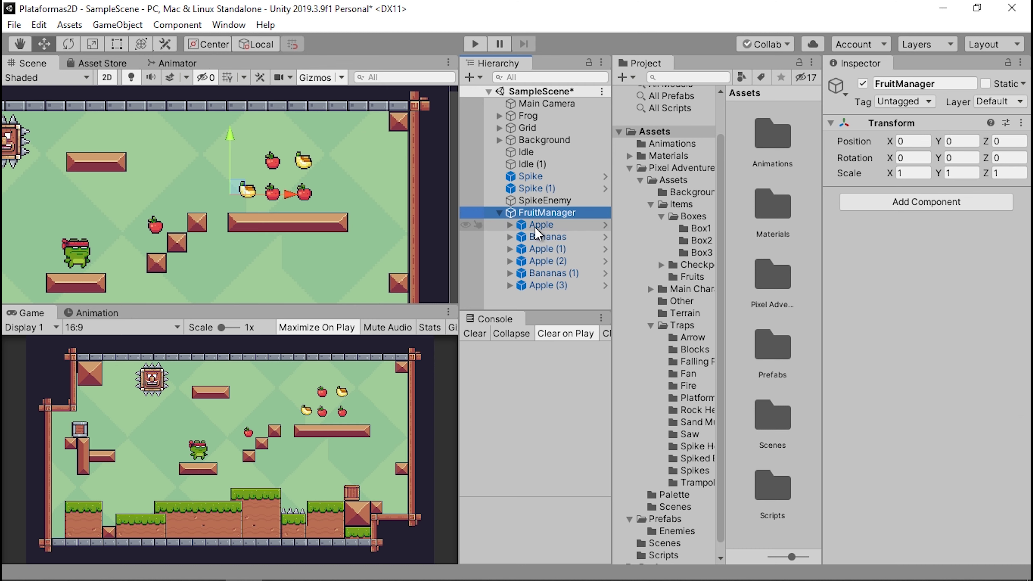
Review the Apple's FruitCollected script and its Destroy line in the code editor.
{"action": "left_click", "coordinate": [562, 226]}
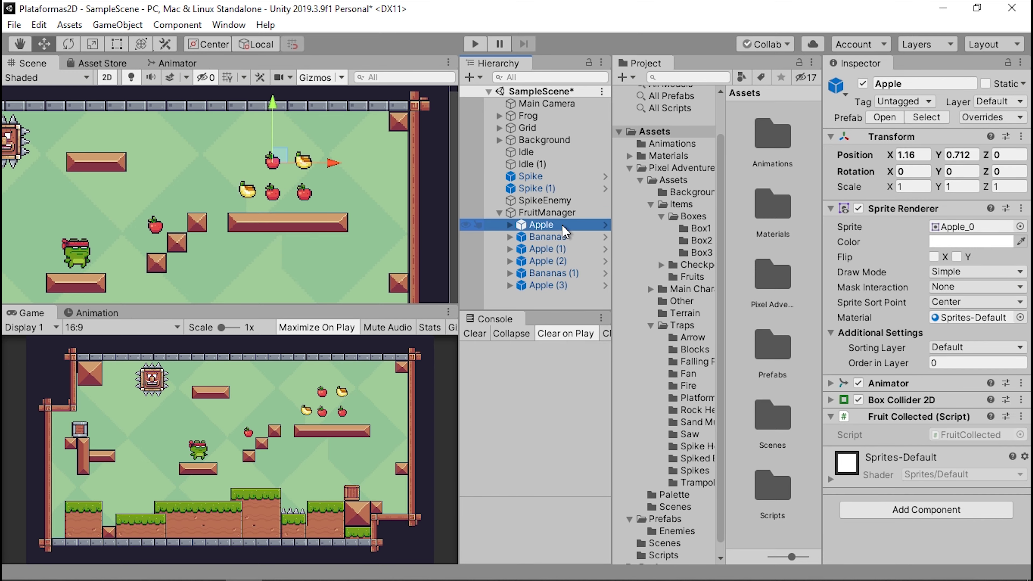
{"action": "double_click", "coordinate": [946, 435]}
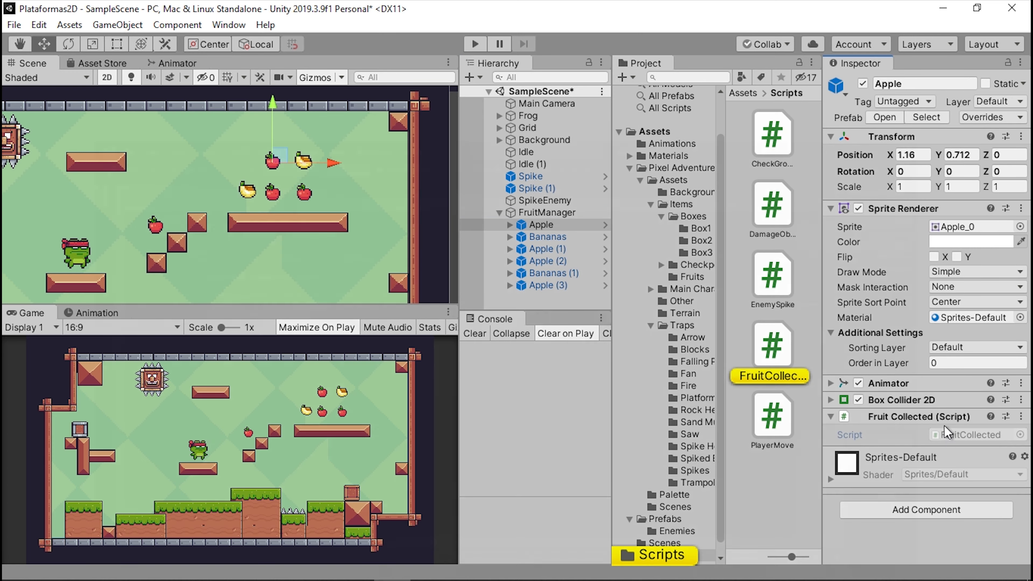
{"action": "triple_click", "coordinate": [152, 220]}
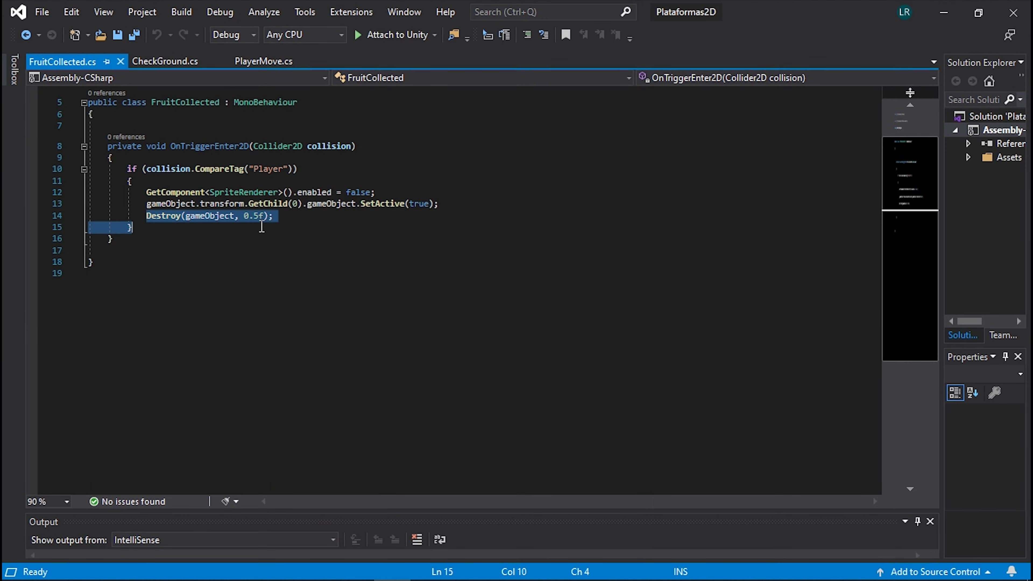
{"action": "left_click", "coordinate": [944, 12]}
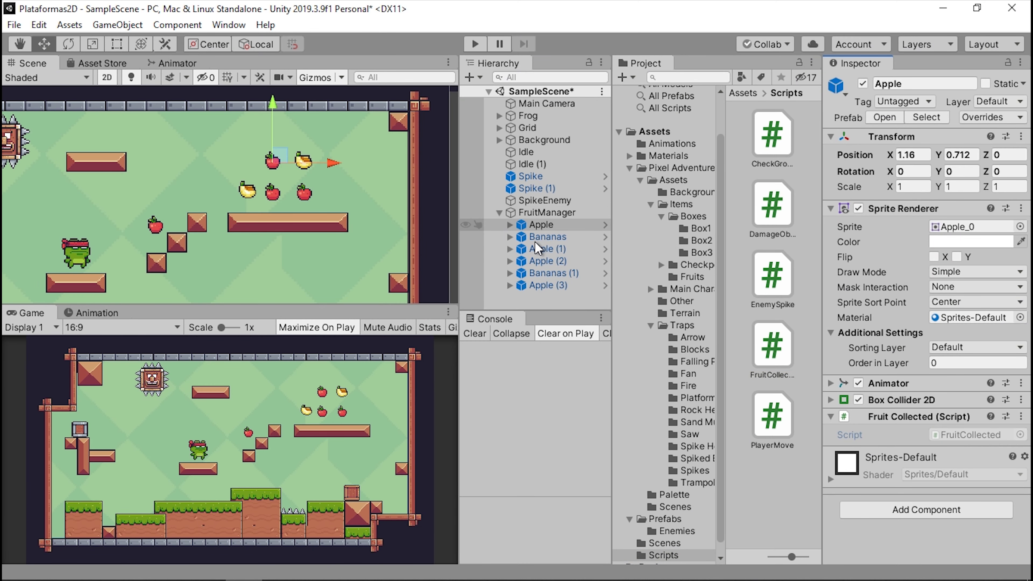
Create a new script named FruitManager and attach it to the FruitManager object.
{"action": "left_click", "coordinate": [549, 213]}
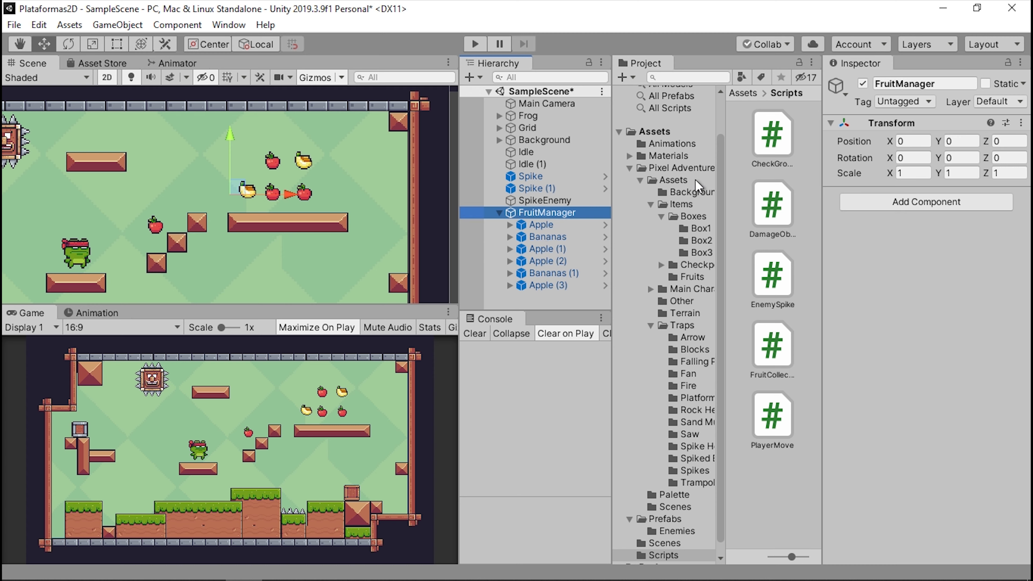
{"action": "left_click", "coordinate": [929, 203]}
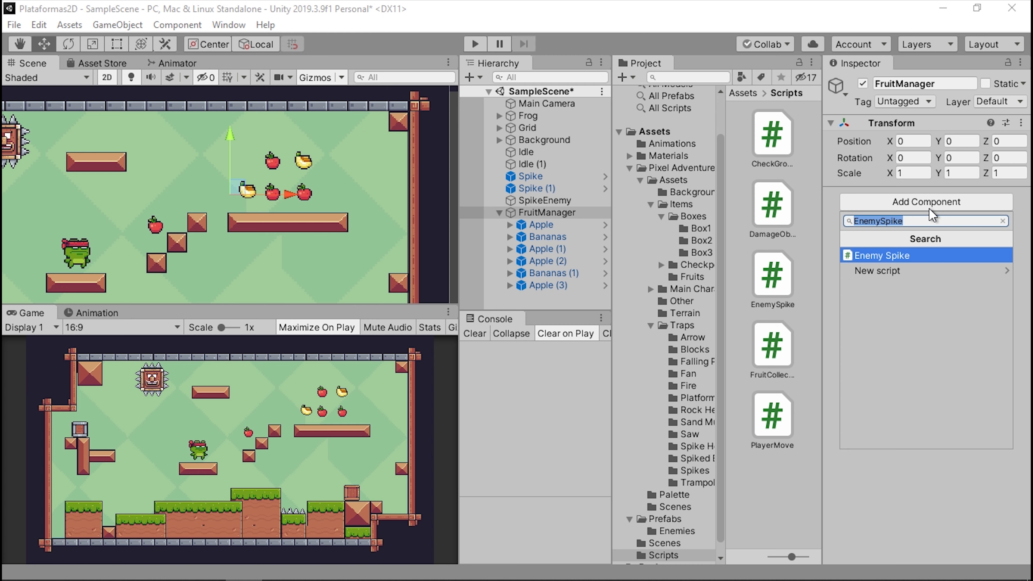
{"action": "type", "text": "FruitManager"}
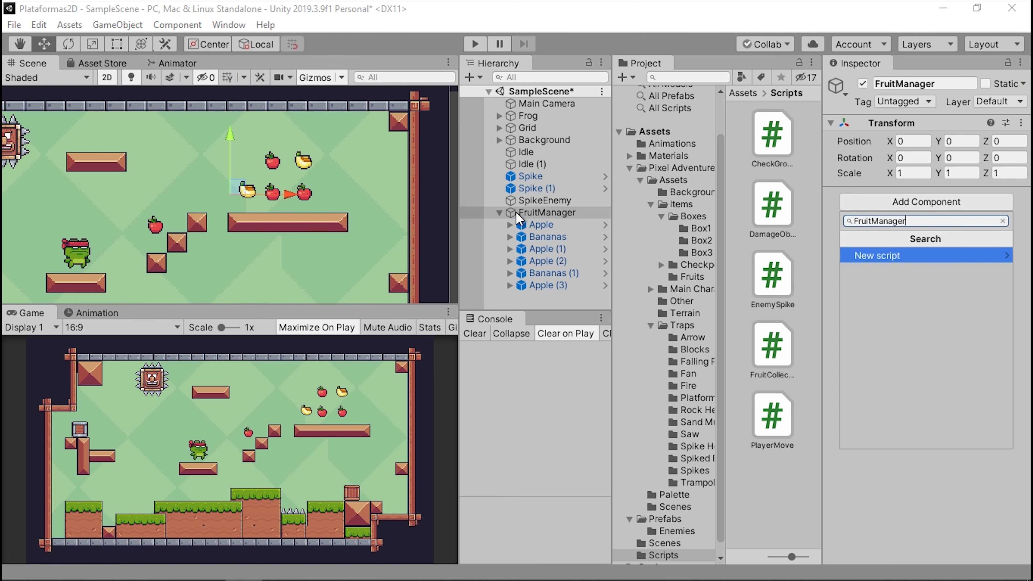
{"action": "key", "text": "Escape"}
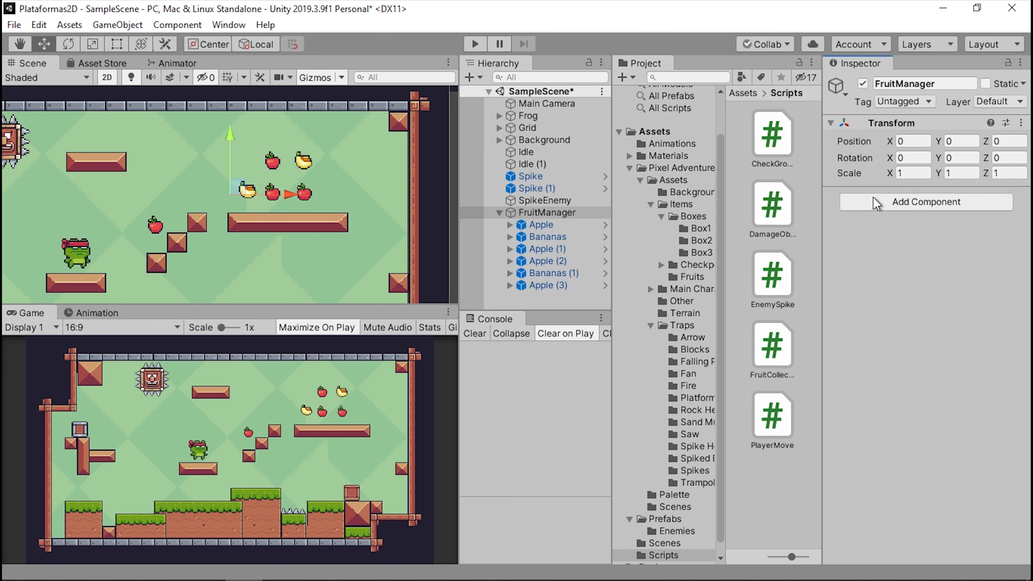
{"action": "left_click", "coordinate": [876, 203]}
{"action": "left_click", "coordinate": [881, 256]}
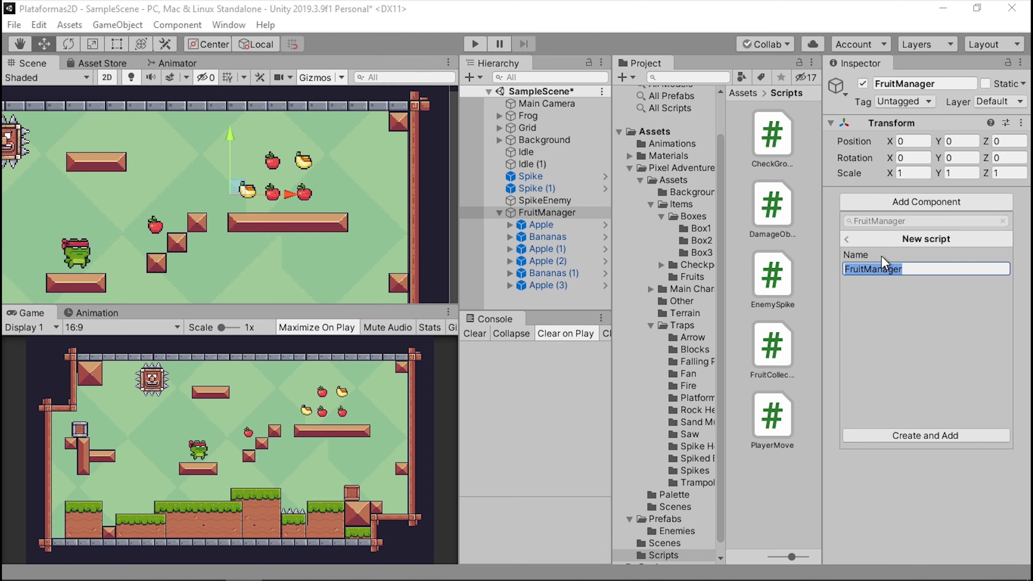
{"action": "left_click", "coordinate": [924, 434]}
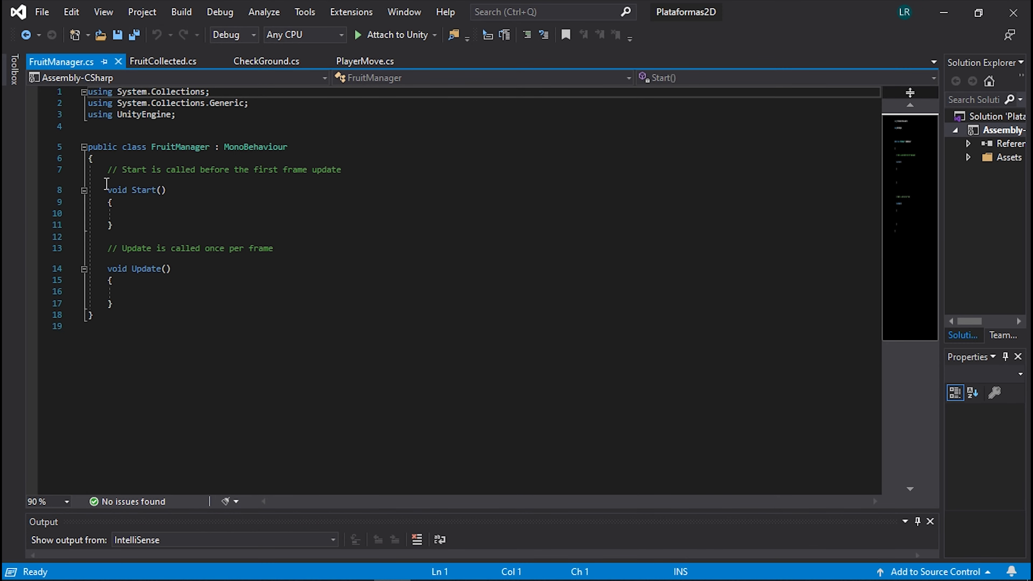
Delete the template Start and Update methods from the FruitManager class.
{"action": "left_click_drag", "start_coordinate": [108, 175], "coordinate": [117, 305]}
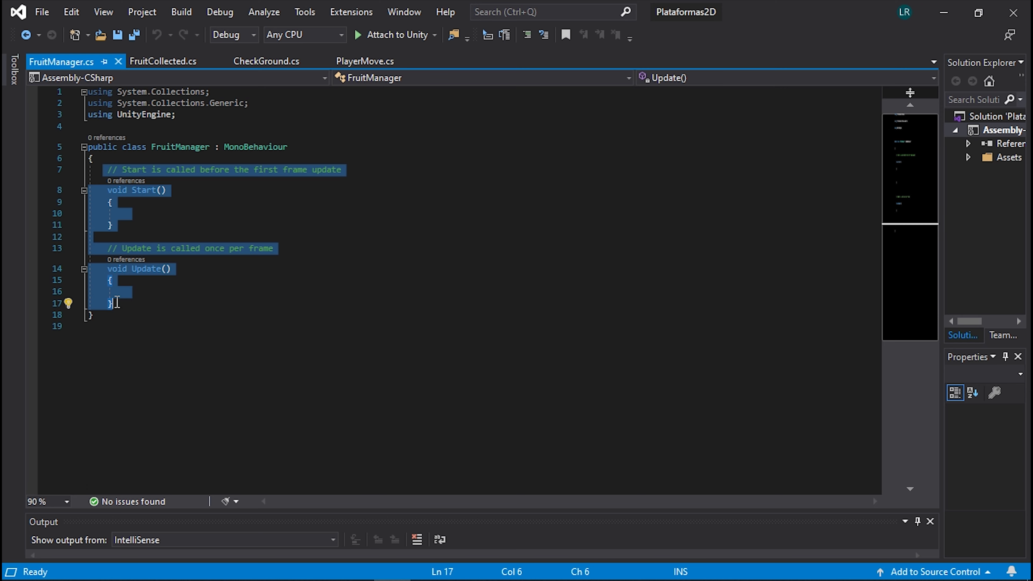
{"action": "key", "text": "BackSpace"}
{"action": "key", "text": "Return"}
{"action": "key", "text": "Return"}
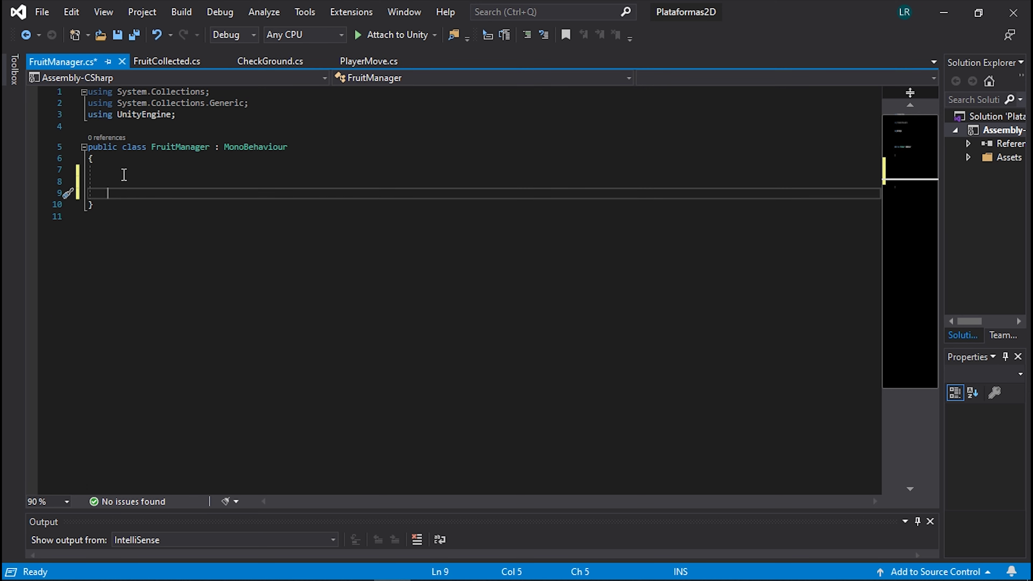
{"action": "left_click", "coordinate": [131, 183]}
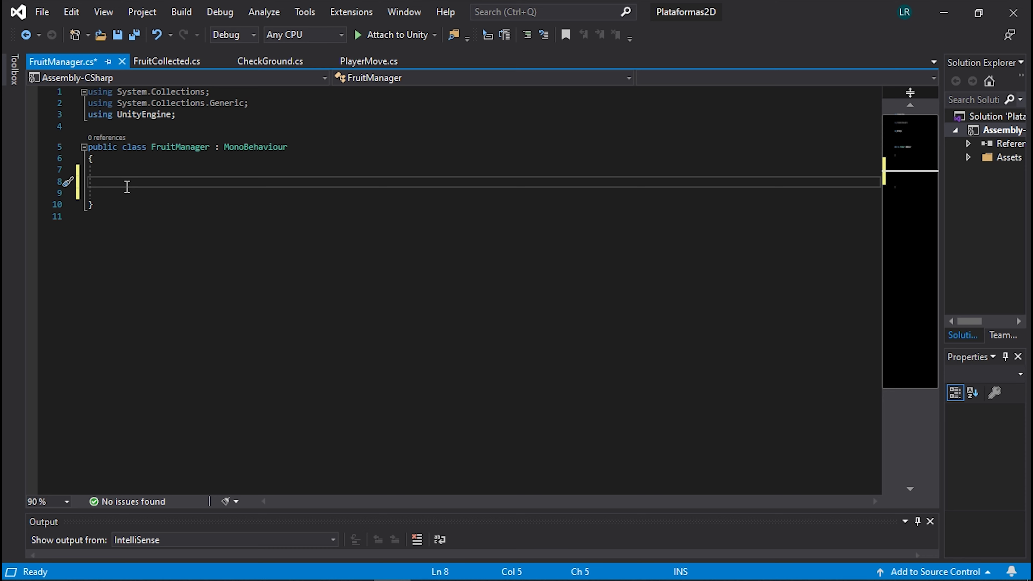
Write the method signature public void AllFruitsCollected() and open its body with a brace.
{"action": "type", "text": "publ"}
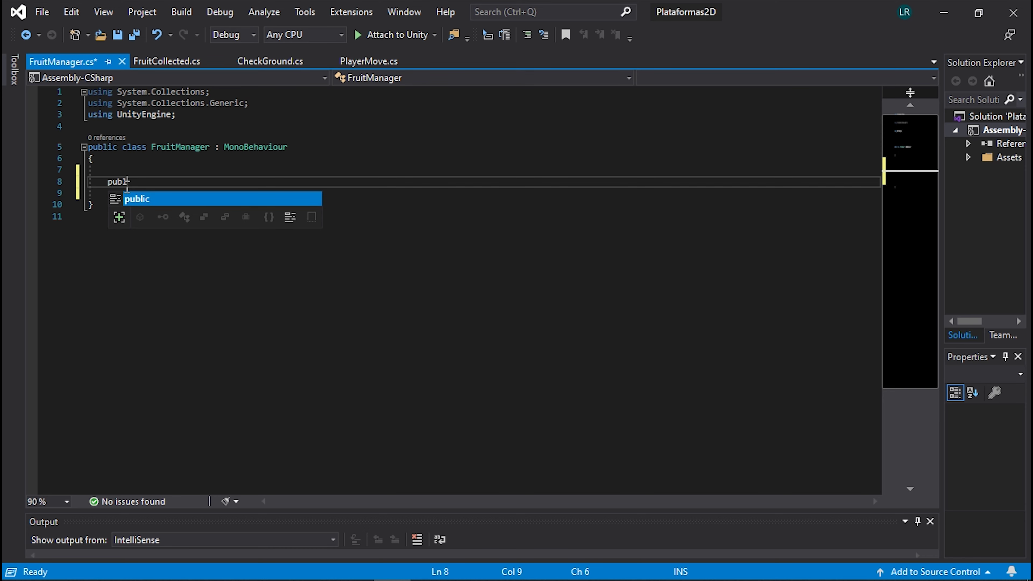
{"action": "key", "text": "Tab"}
{"action": "type", "text": "oid "}
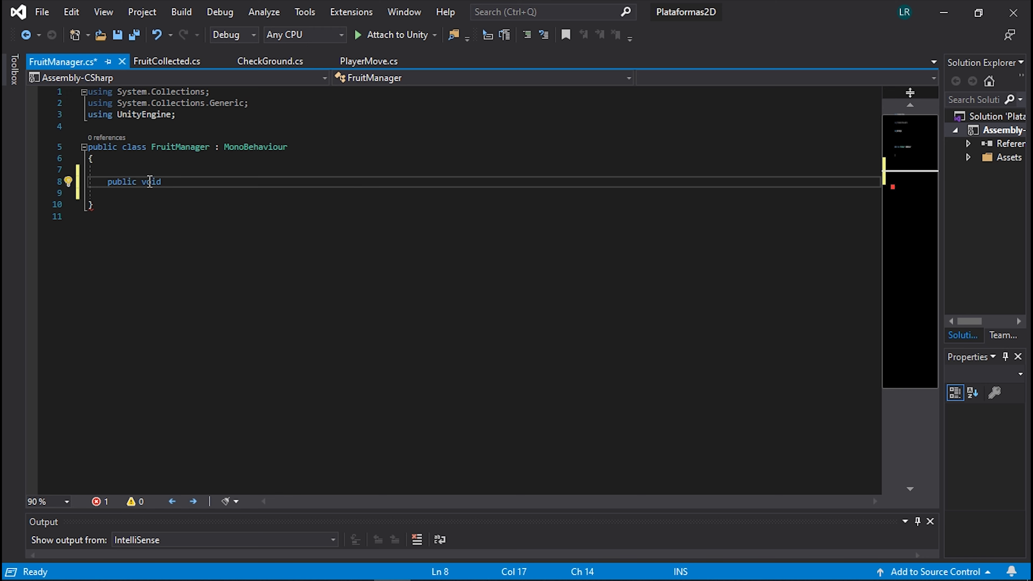
{"action": "type", "text": "AllFruit"}
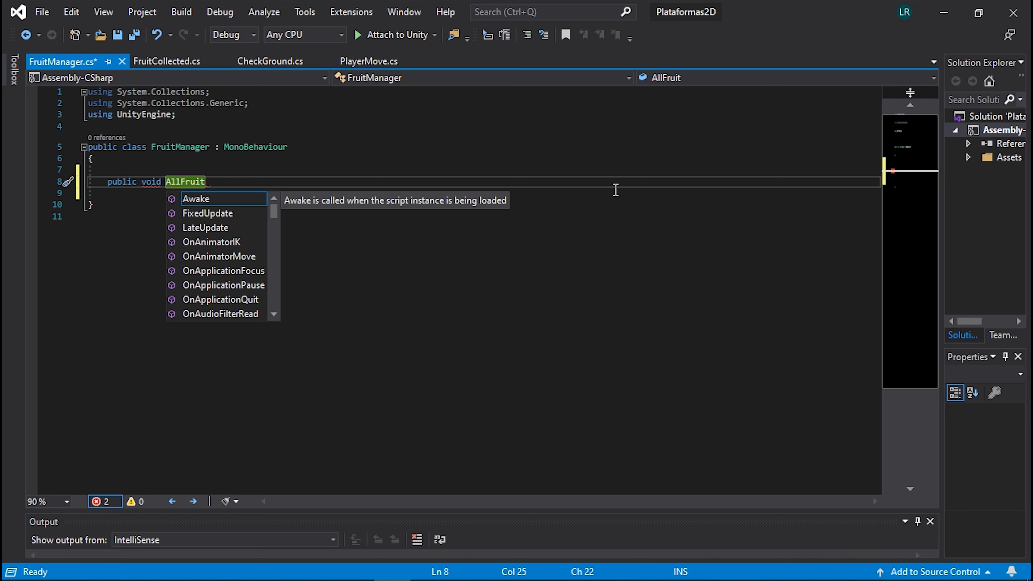
{"action": "type", "text": "s"}
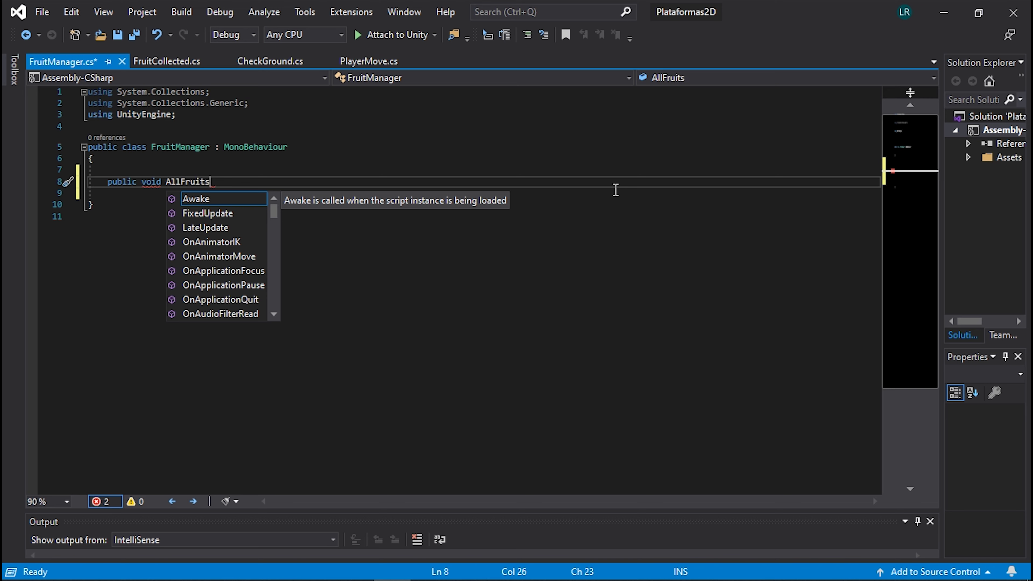
{"action": "type", "text": "C"}
{"action": "type", "text": "ted"}
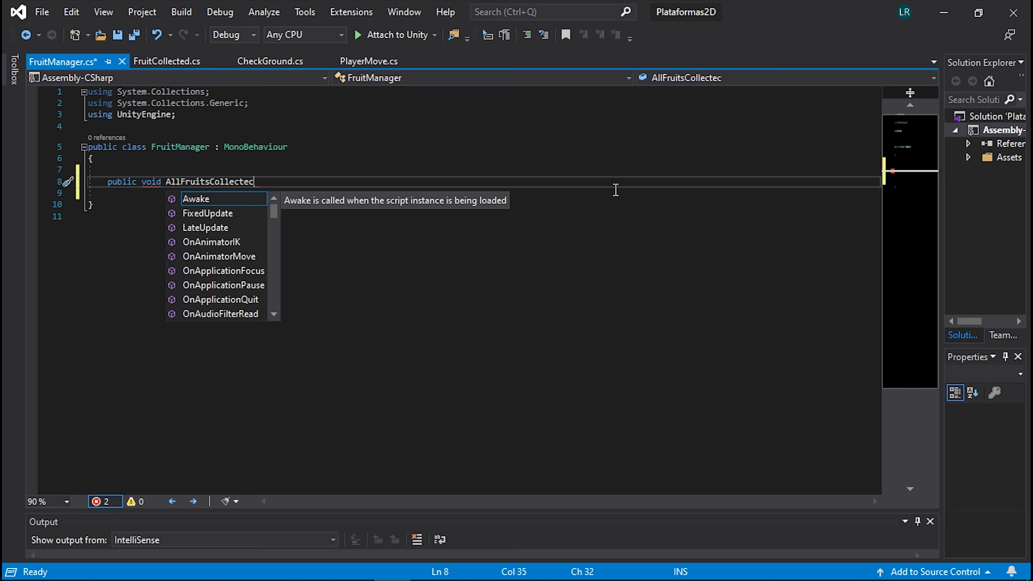
{"action": "type", "text": "("}
{"action": "key", "text": "Left"}
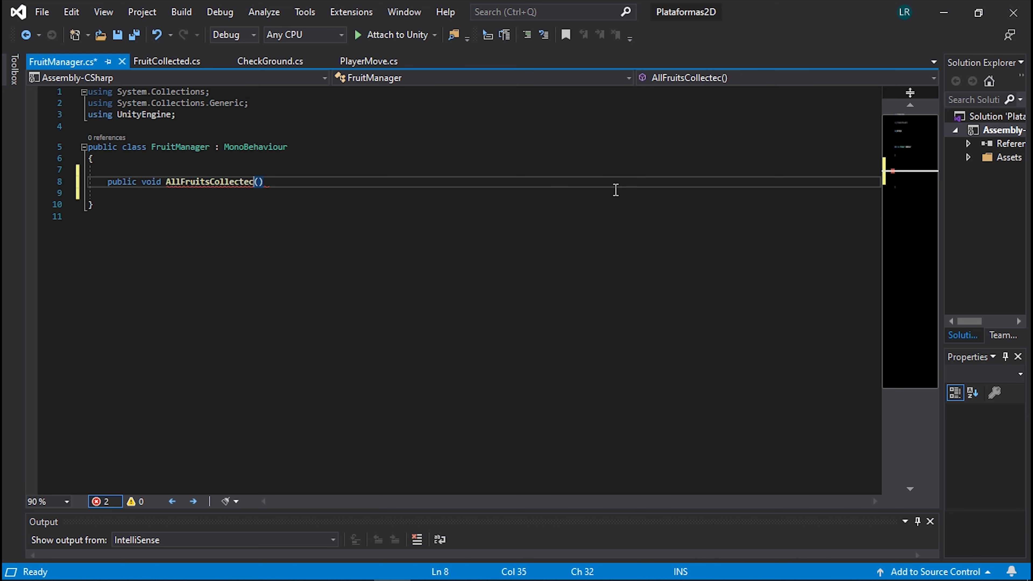
{"action": "type", "text": "çd"}
{"action": "key", "text": "End"}
{"action": "key", "text": "Left"}
{"action": "key", "text": "Left"}
{"action": "key", "text": "Left"}
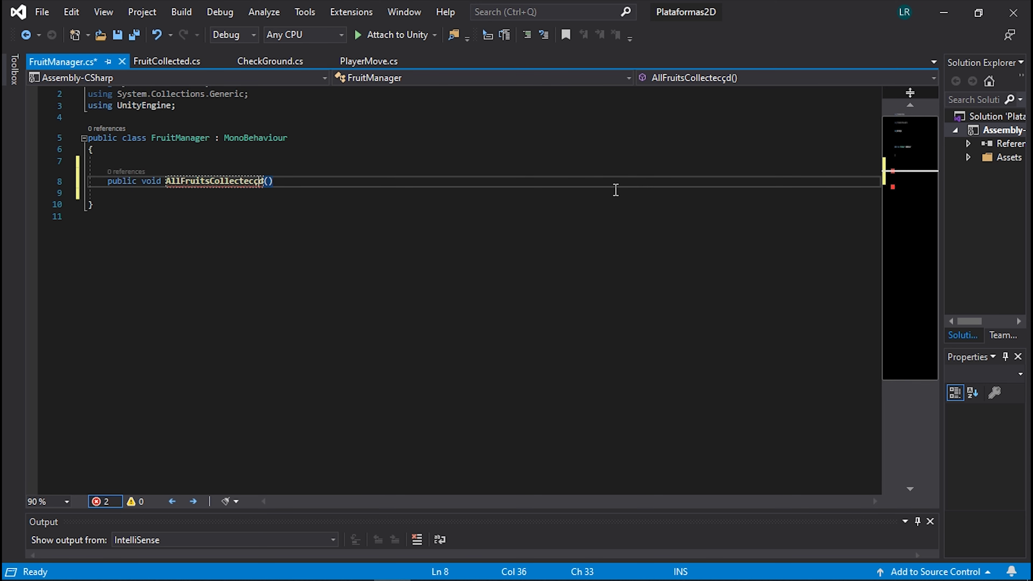
{"action": "key", "text": "BackSpace"}
{"action": "key", "text": "BackSpace"}
{"action": "key", "text": "End"}
{"action": "key", "text": "Return"}
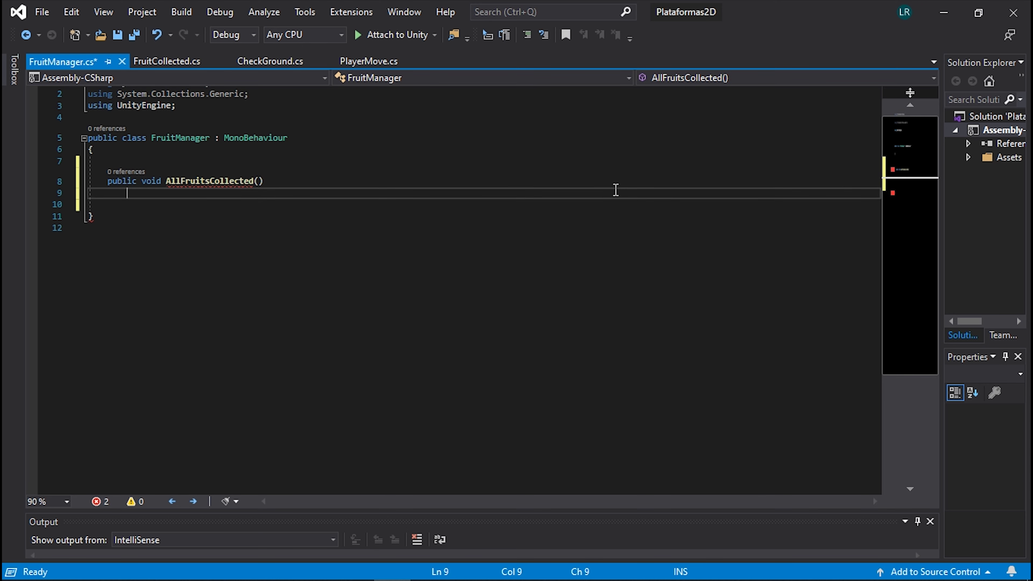
{"action": "type", "text": "{"}
{"action": "key", "text": "Return"}
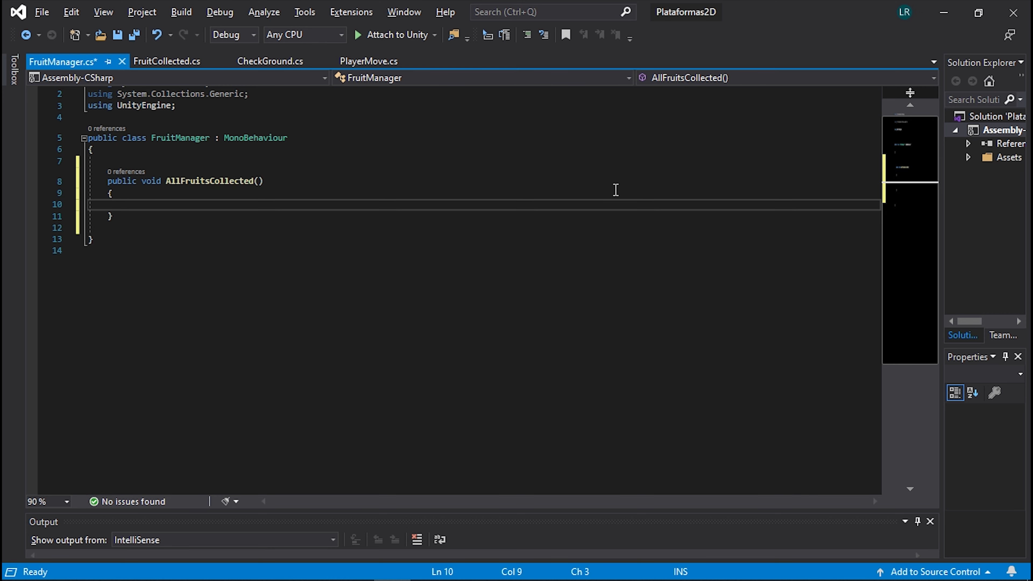
Add an if statement checking transform.childCount == 0 inside AllFruitsCollected.
{"action": "key", "text": "Return"}
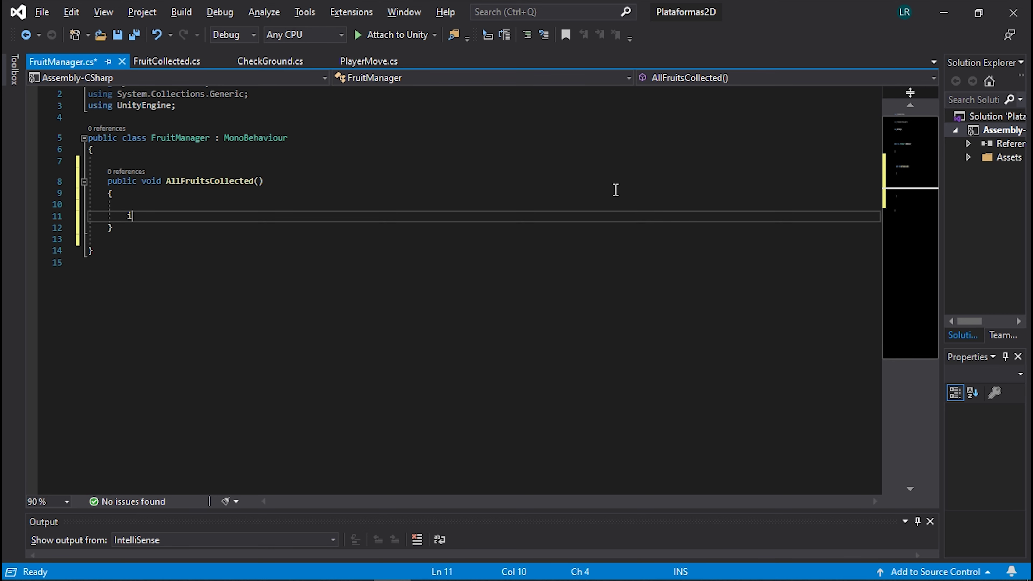
{"action": "type", "text": "if"}
{"action": "key", "text": "Tab"}
{"action": "key", "text": "Tab"}
{"action": "type", "text": "tran"}
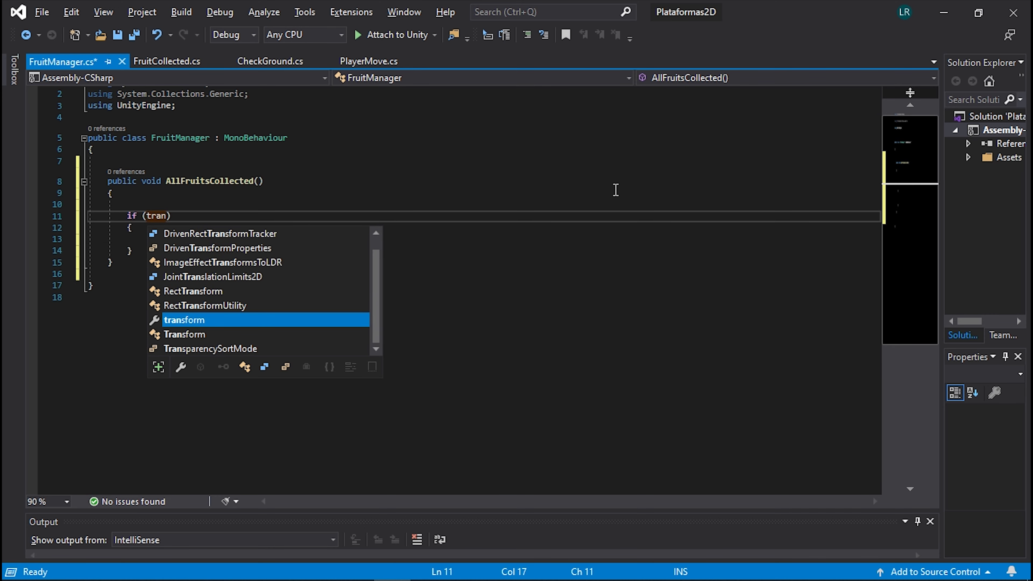
{"action": "key", "text": "Tab"}
{"action": "type", "text": ".ch"}
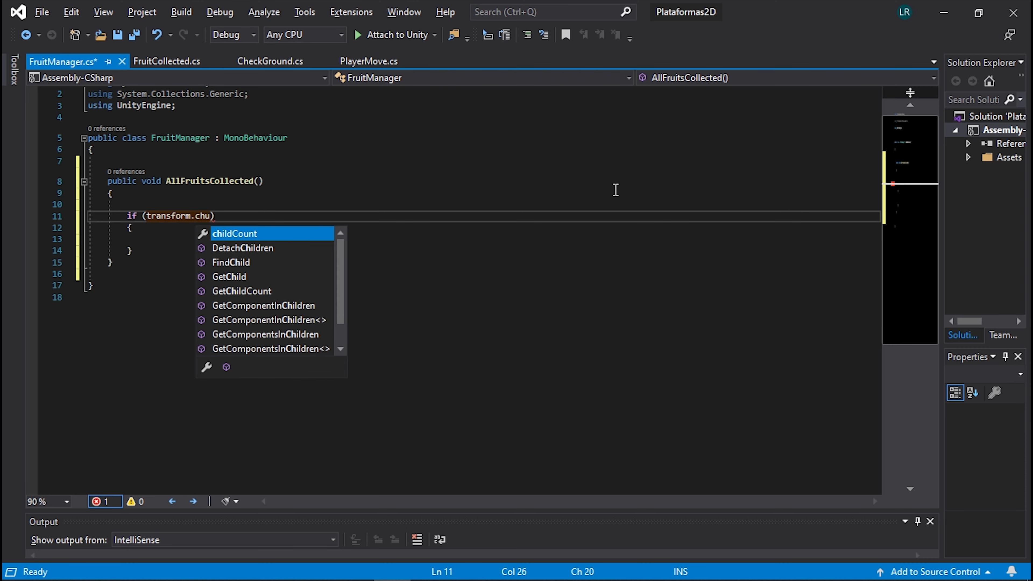
{"action": "key", "text": "Down"}
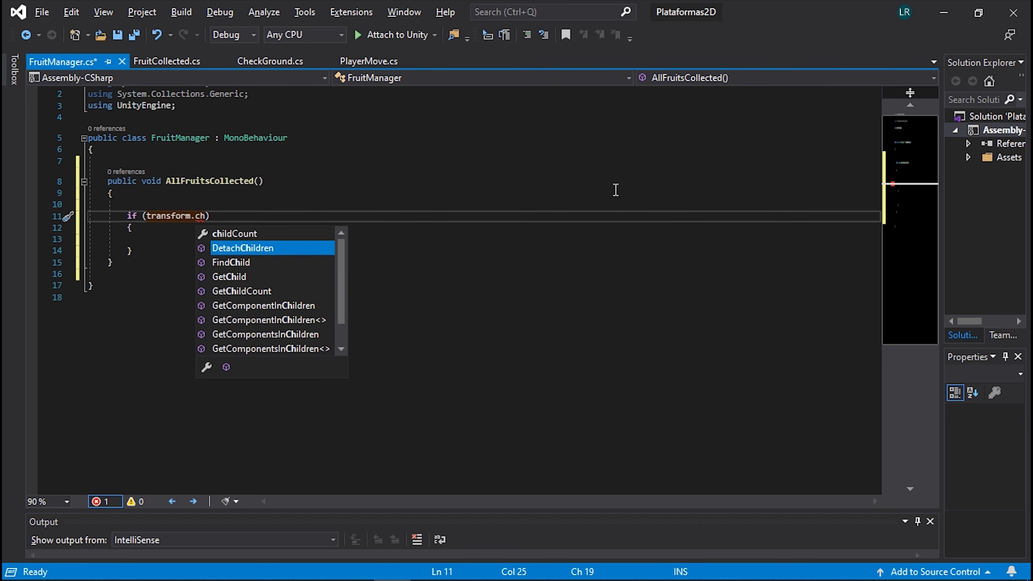
{"action": "type", "text": "il"}
{"action": "key", "text": "Tab"}
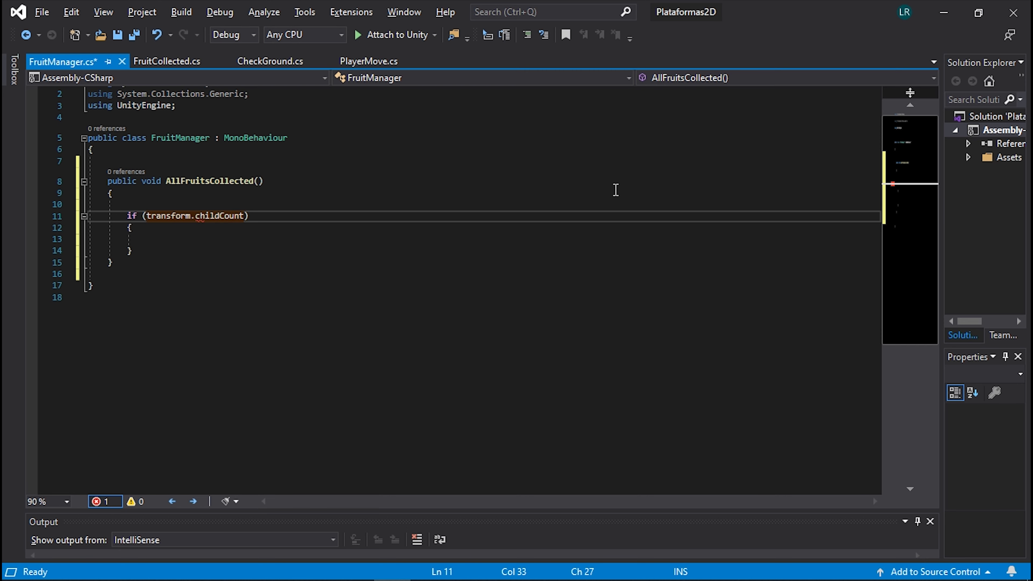
{"action": "type", "text": "=?="}
{"action": "key", "text": "Down"}
{"action": "key", "text": "Down"}
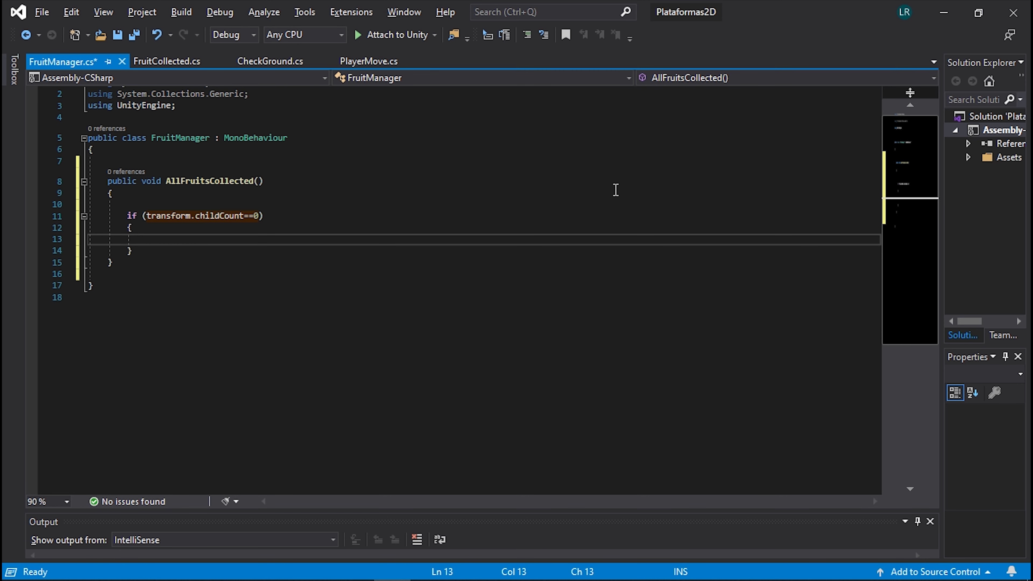
Inside the if block, log "No quedan frutas, Victoria" with Debug.Log and save the script.
{"action": "type", "text": "ebug"}
{"action": "key", "text": "Tab"}
{"action": "type", "text": ".Lo"}
{"action": "key", "text": "Tab"}
{"action": "type", "text": "()"}
{"action": "type", "text": "\""}
{"action": "type", "text": "No "}
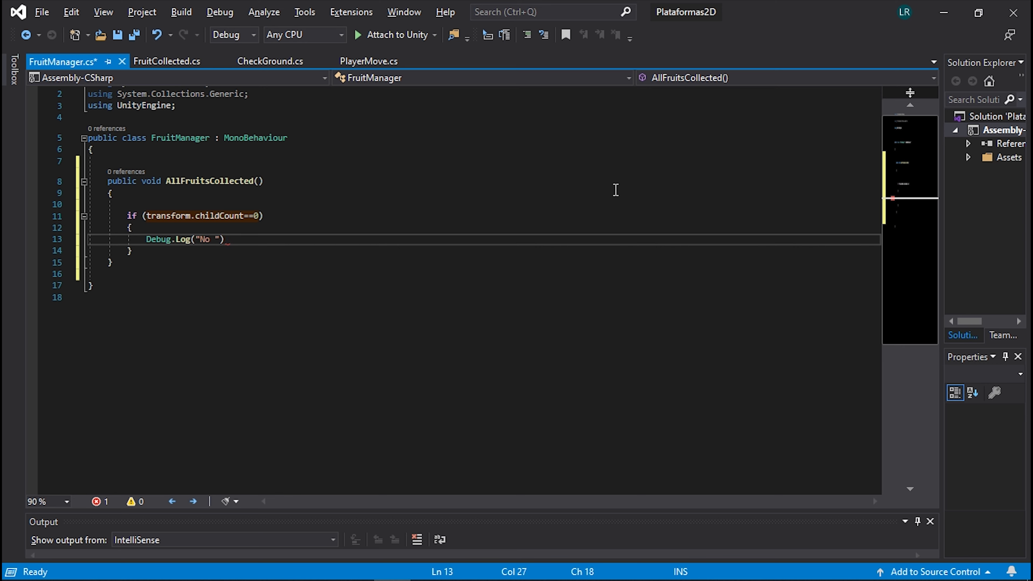
{"action": "type", "text": "quedan frutas"}
{"action": "type", "text": ", VIc"}
{"action": "type", "text": "toria"}
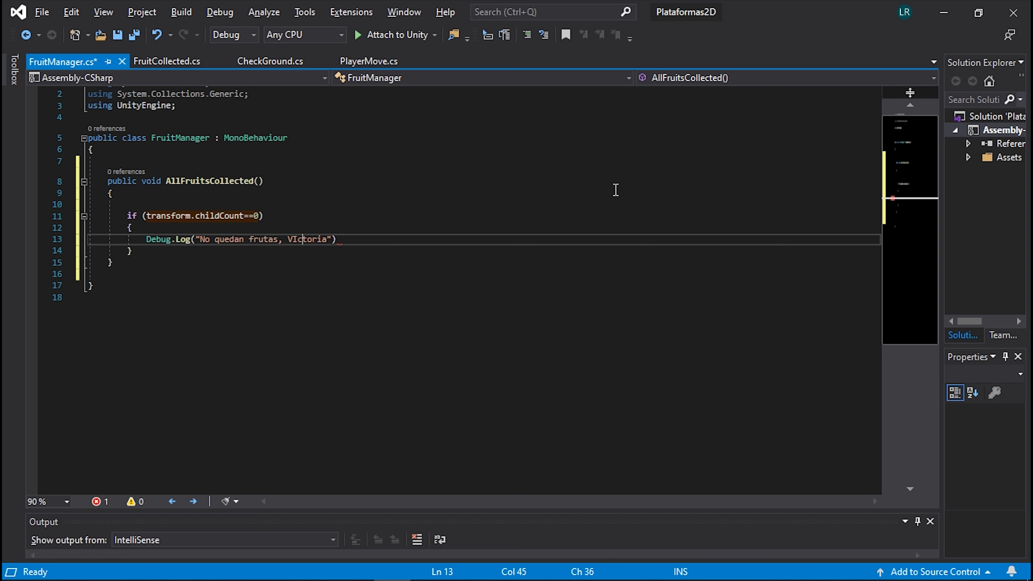
{"action": "key", "text": "BackSpace"}
{"action": "type", "text": "i"}
{"action": "key", "text": "Right"}
{"action": "key", "text": "End"}
{"action": "type", "text": ";"}
{"action": "key", "text": "ctrl+s"}
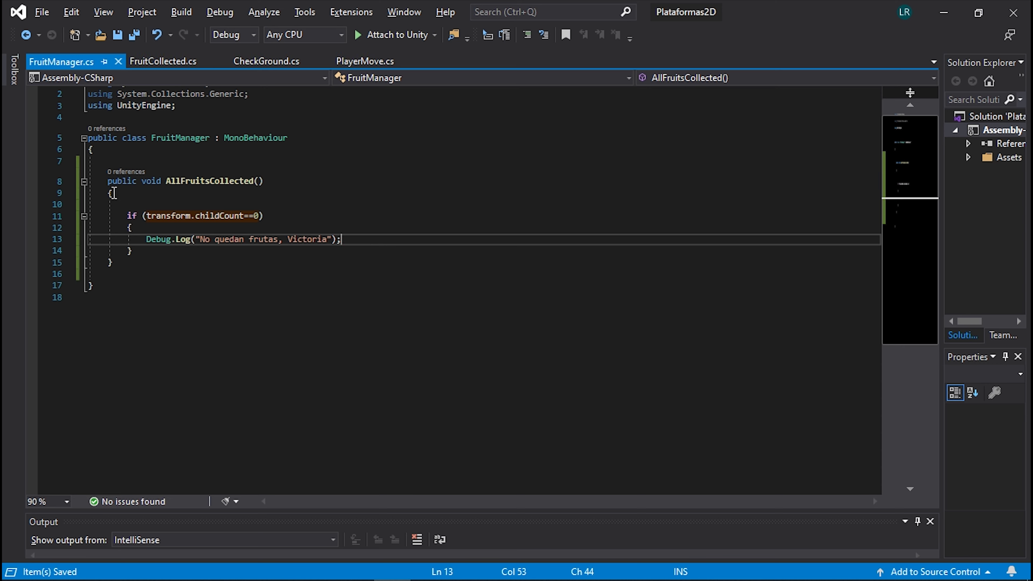
{"action": "left_click_drag", "start_coordinate": [105, 182], "coordinate": [139, 274]}
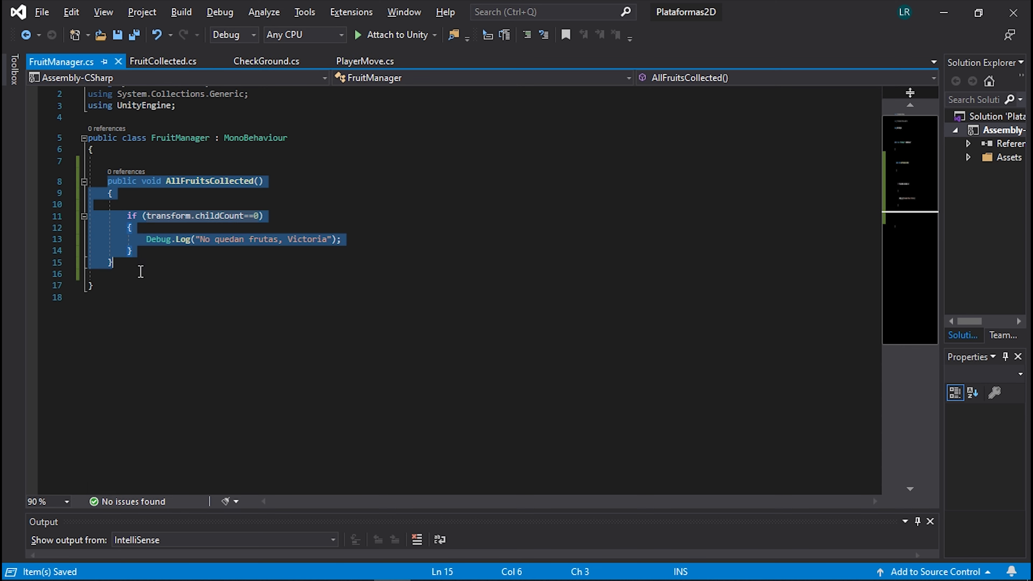
{"action": "left_click", "coordinate": [943, 12]}
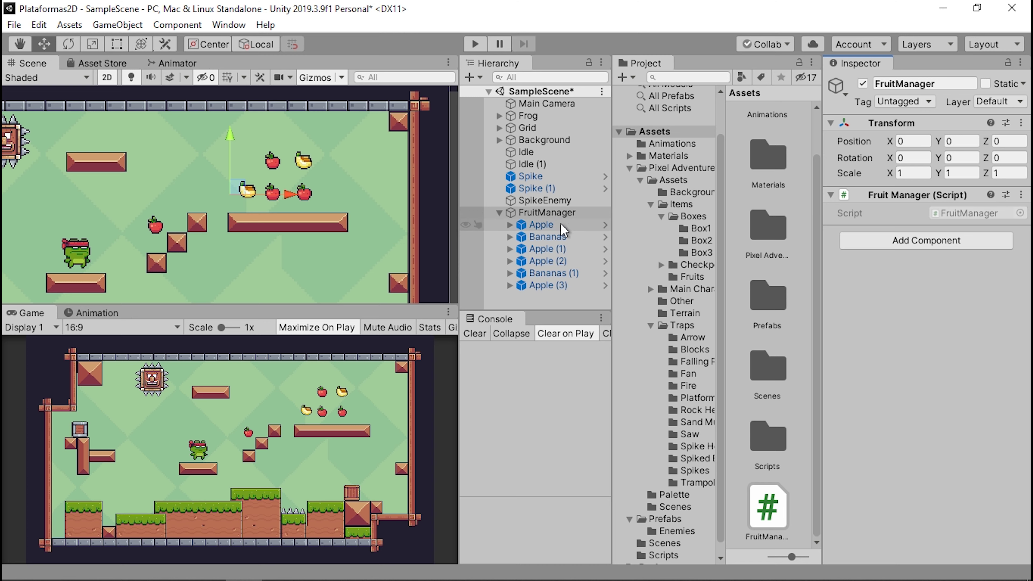
Open the FruitCollected script from the Apple under FruitManager in Visual Studio.
{"action": "left_click", "coordinate": [561, 224]}
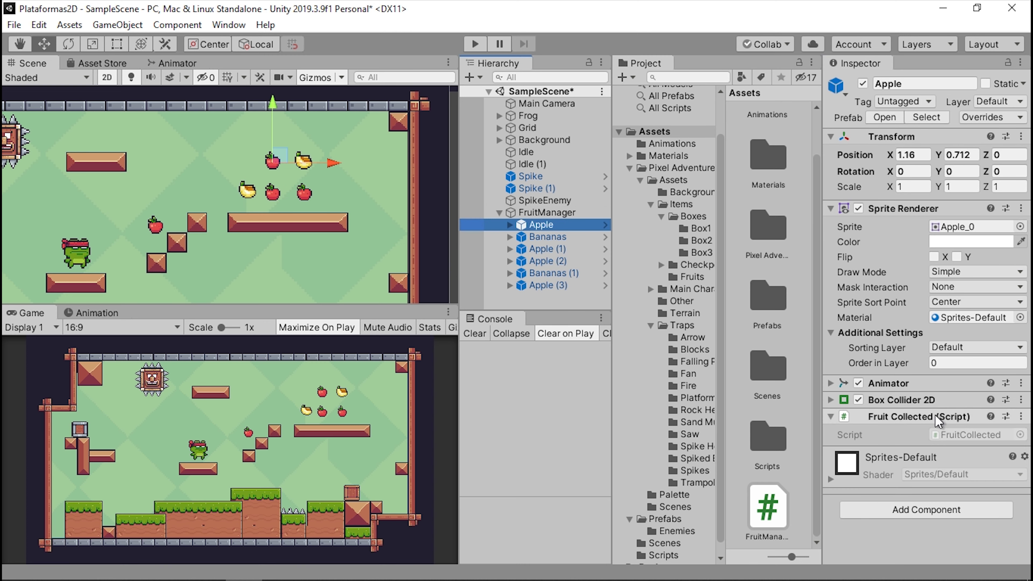
{"action": "double_click", "coordinate": [954, 430]}
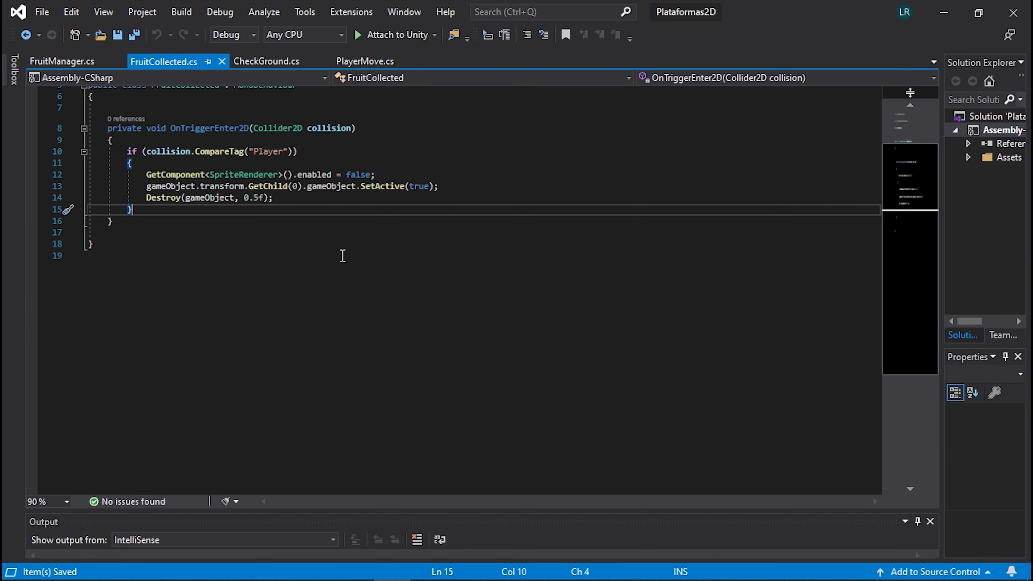
In FruitCollected.cs, insert new lines after the SetActive line and after Destroy(gameObject, 0.5f).
{"action": "scroll", "coordinate": [235, 189], "scroll_direction": "up", "scroll_amount": 2}
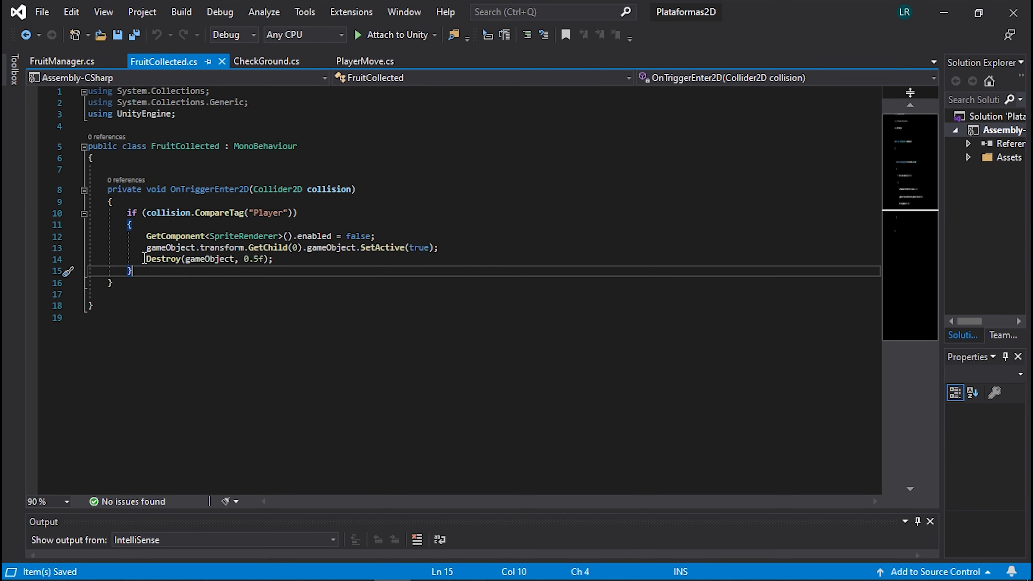
{"action": "left_click_drag", "start_coordinate": [146, 258], "coordinate": [276, 259]}
{"action": "left_click", "coordinate": [447, 247]}
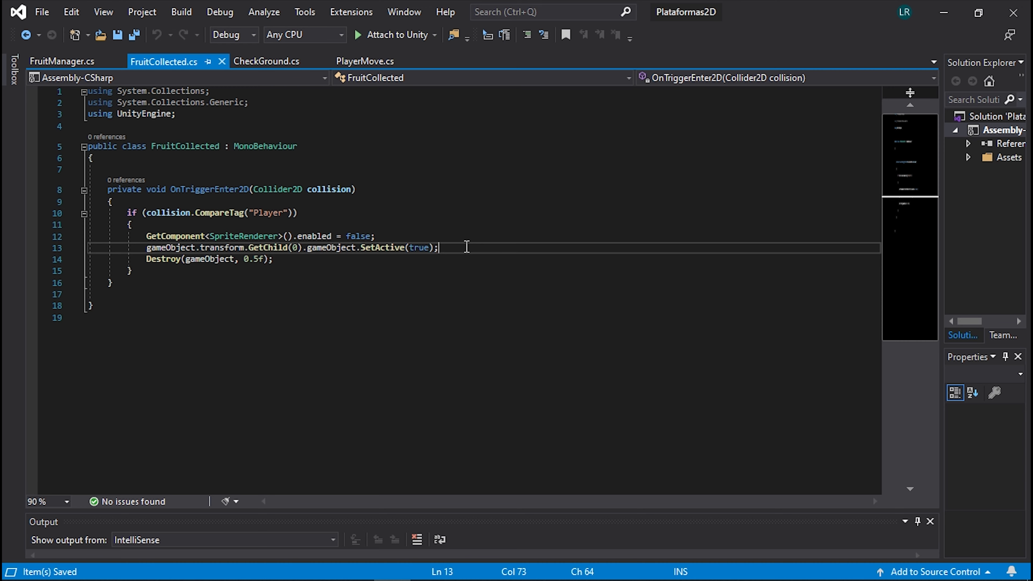
{"action": "key", "text": "Return"}
{"action": "key", "text": "Return"}
{"action": "left_click", "coordinate": [292, 281]}
{"action": "type", "text": "+"}
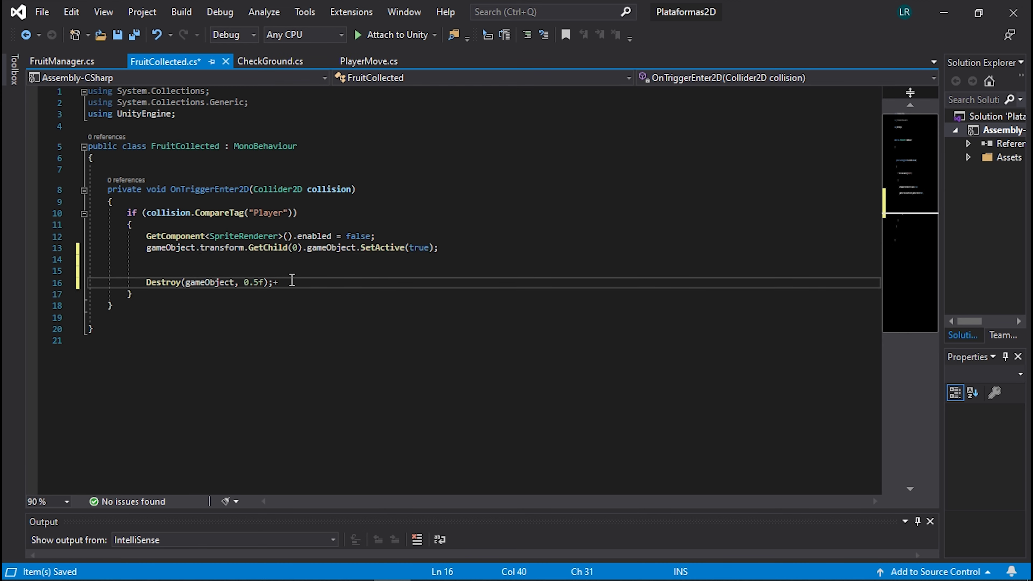
{"action": "key", "text": "BackSpace"}
{"action": "key", "text": "Return"}
{"action": "key", "text": "Return"}
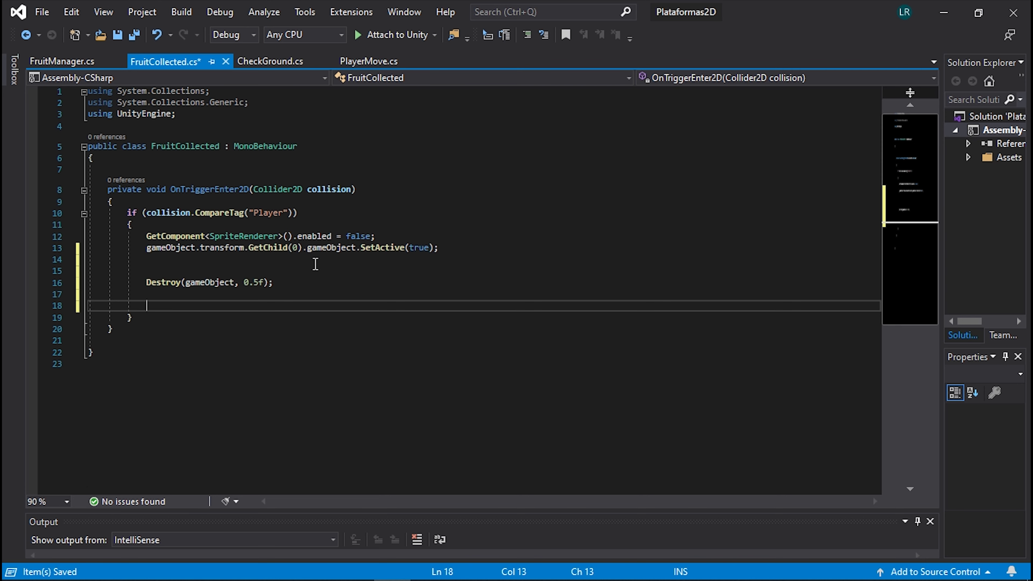
Remove the extra empty lines after Destroy and add another blank line above it.
{"action": "key", "text": "BackSpace"}
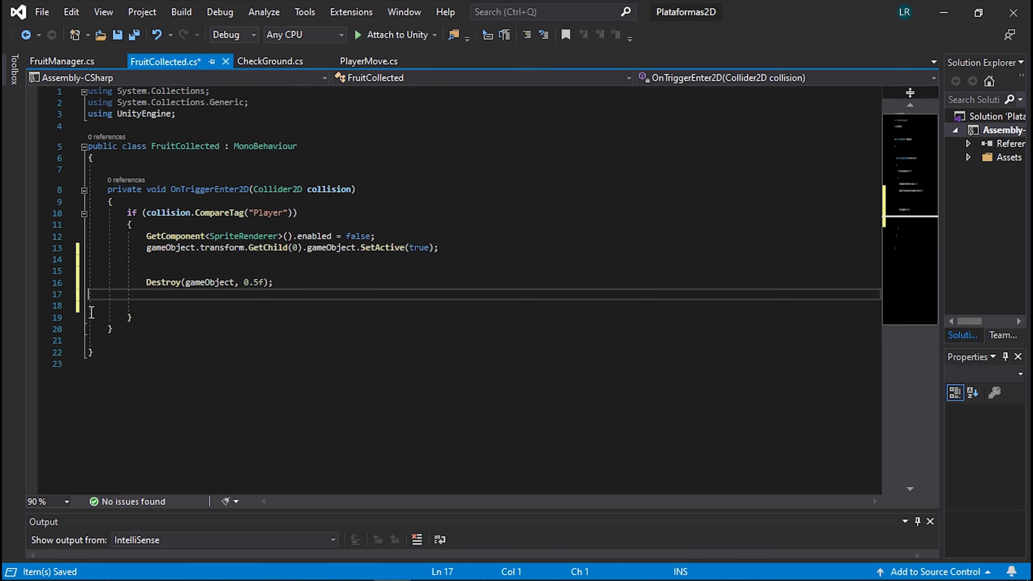
{"action": "key", "text": "BackSpace"}
{"action": "key", "text": "BackSpace"}
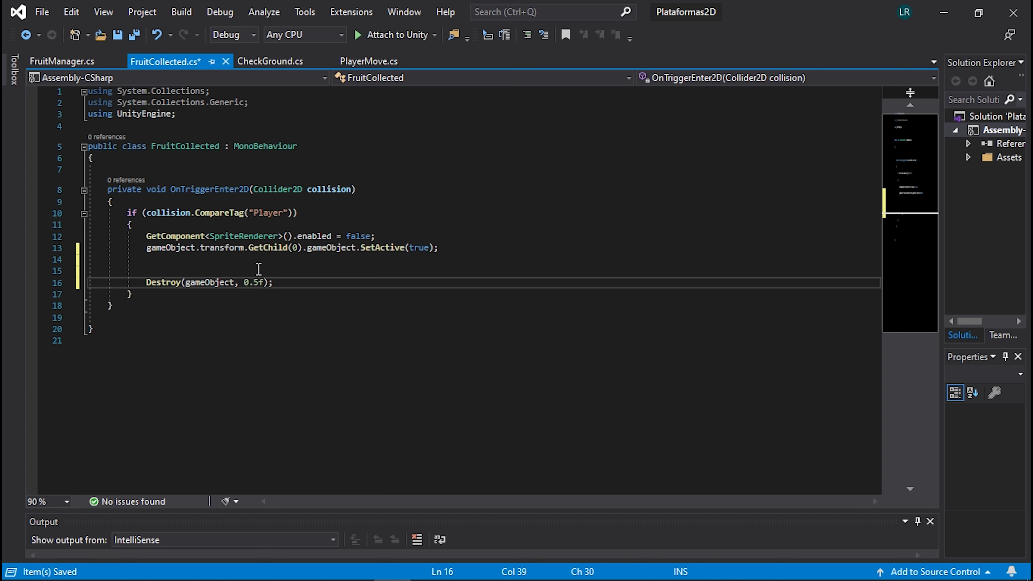
{"action": "left_click", "coordinate": [207, 271]}
{"action": "key", "text": "Return"}
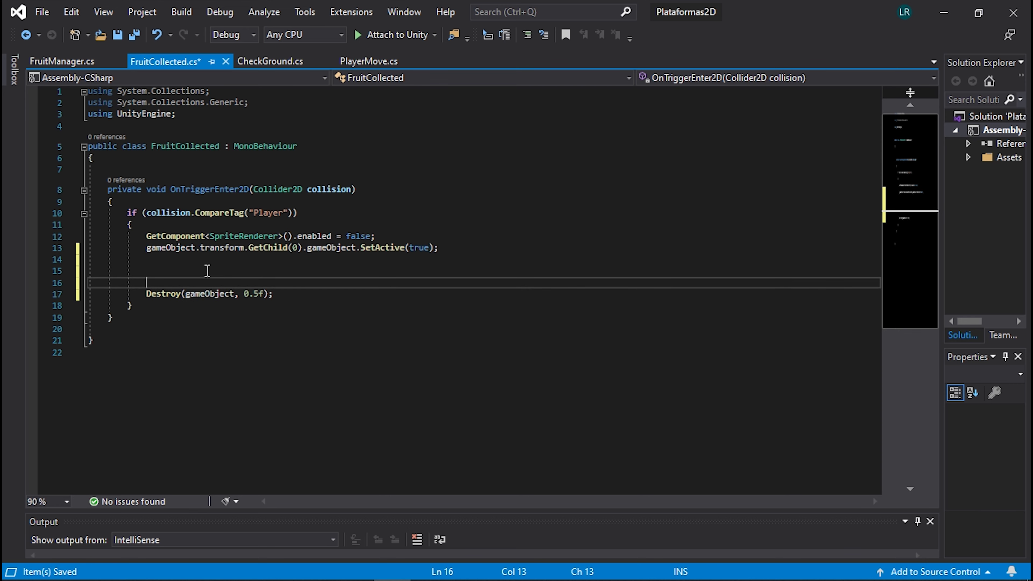
{"action": "key", "text": "Up"}
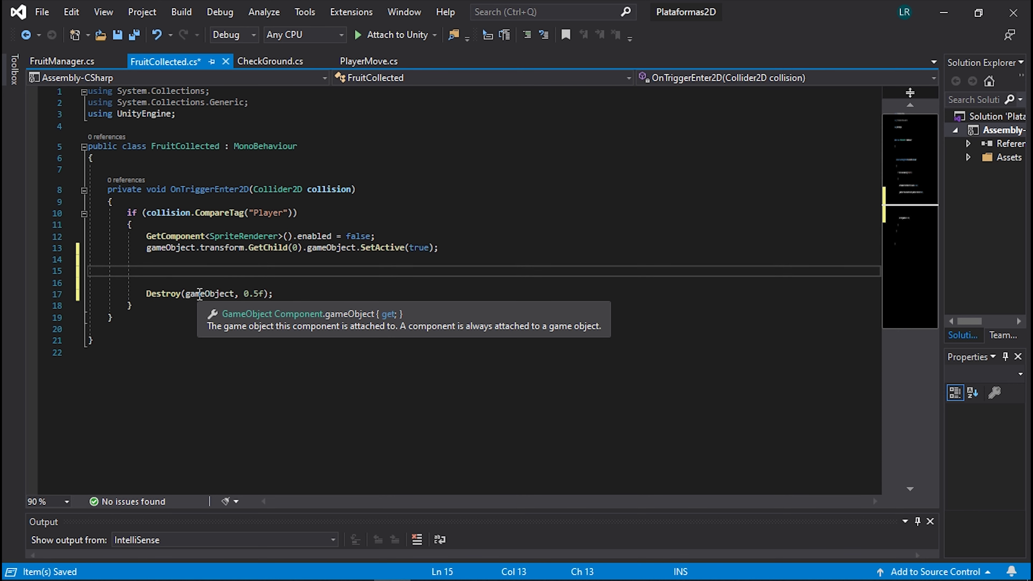
Compare FruitManager's childCount check and log line with the blank space above Destroy in FruitCollected.
{"action": "left_click", "coordinate": [66, 62]}
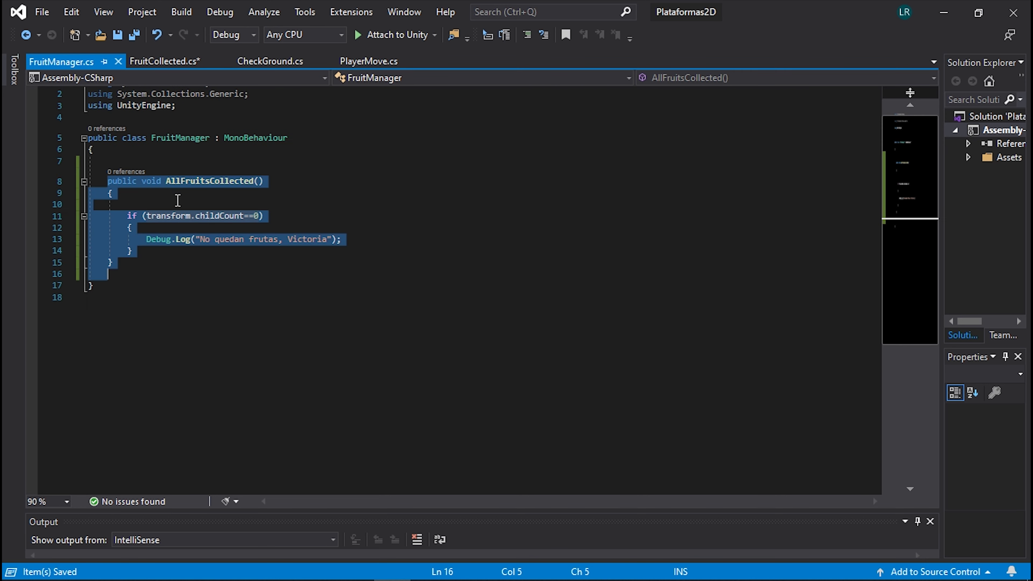
{"action": "left_click", "coordinate": [177, 203]}
{"action": "left_click_drag", "start_coordinate": [147, 215], "coordinate": [342, 239]}
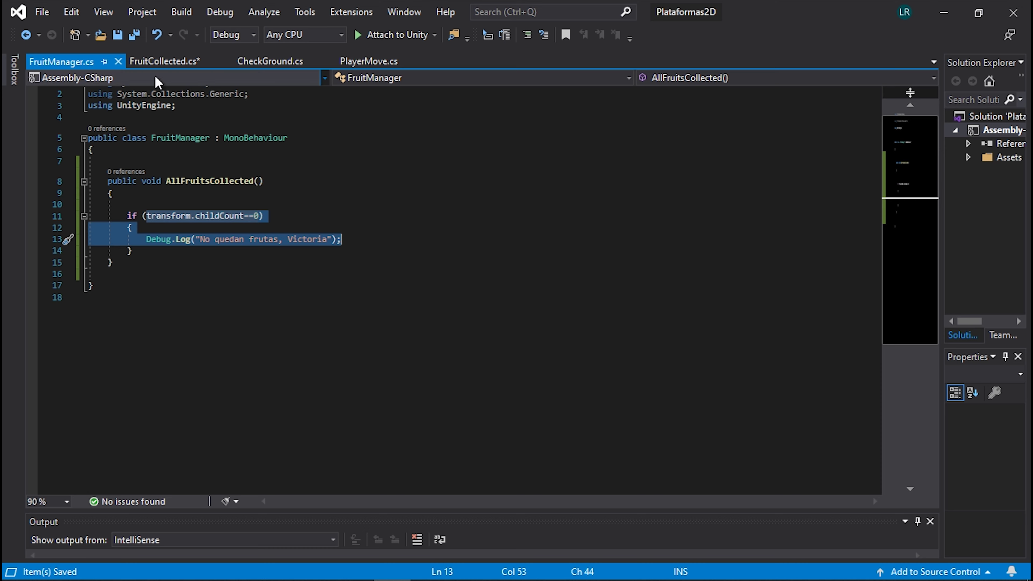
{"action": "left_click", "coordinate": [144, 66]}
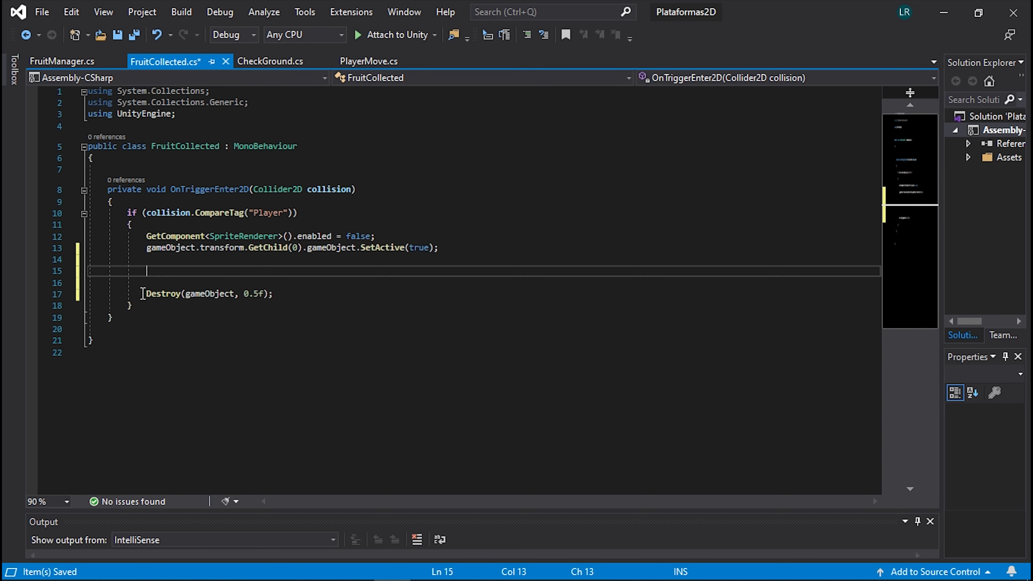
{"action": "left_click_drag", "start_coordinate": [146, 294], "coordinate": [273, 287]}
{"action": "left_click", "coordinate": [63, 62]}
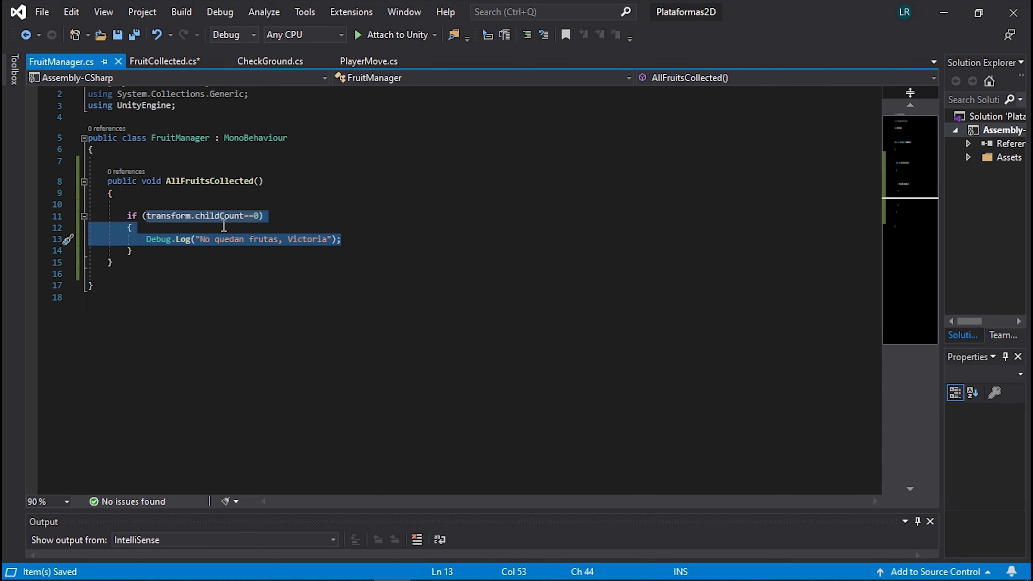
{"action": "left_click", "coordinate": [157, 66]}
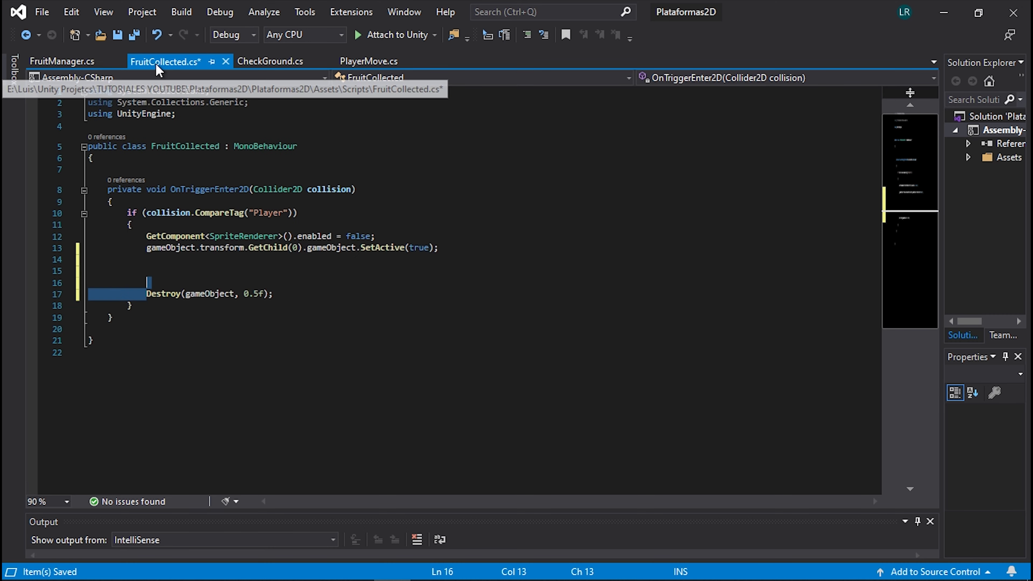
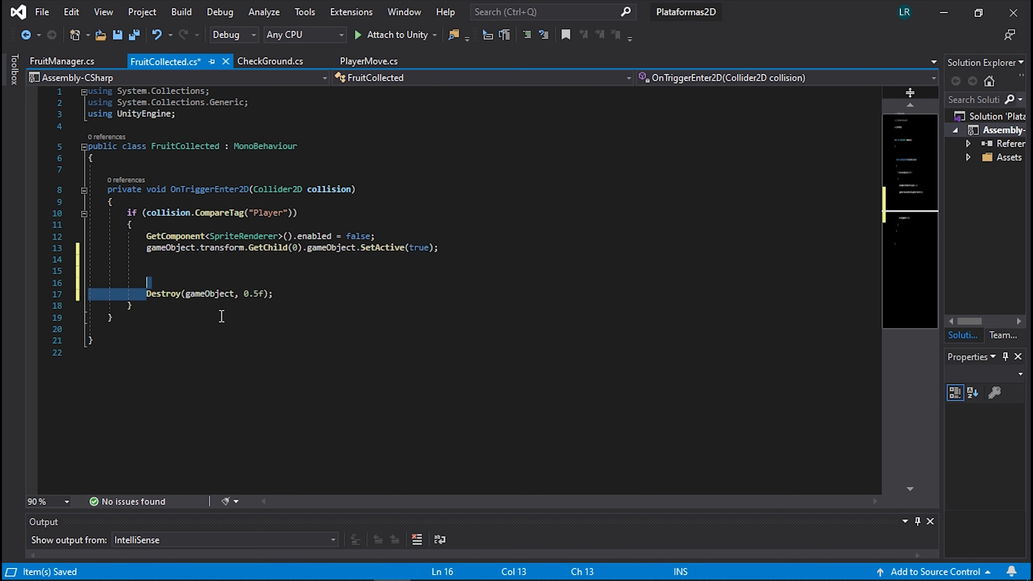
In FruitCollected.cs, select the Destroy statement on line 17 and reposition the cursor on line 15.
{"action": "left_click", "coordinate": [171, 272]}
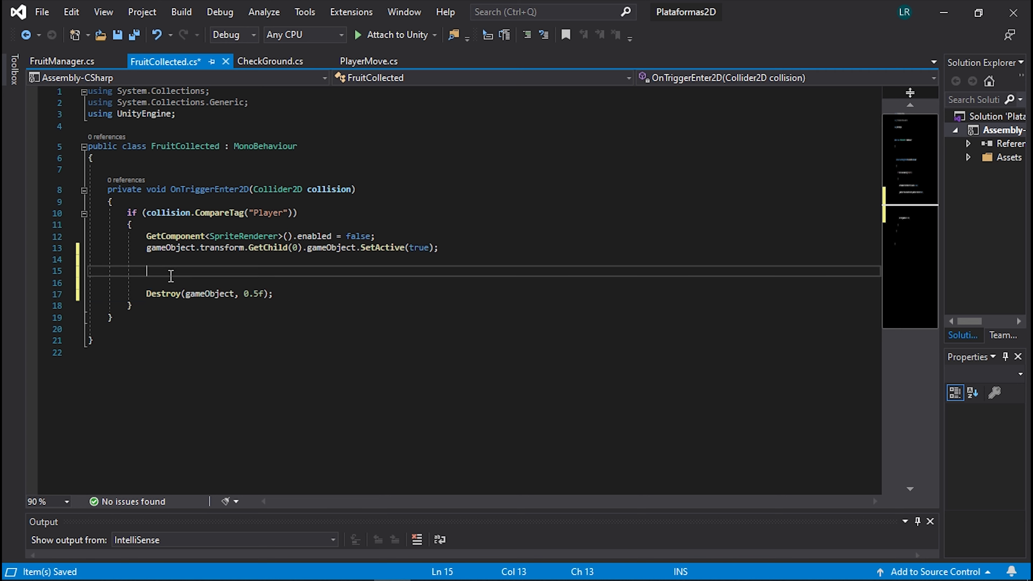
{"action": "left_click_drag", "start_coordinate": [142, 292], "coordinate": [280, 294]}
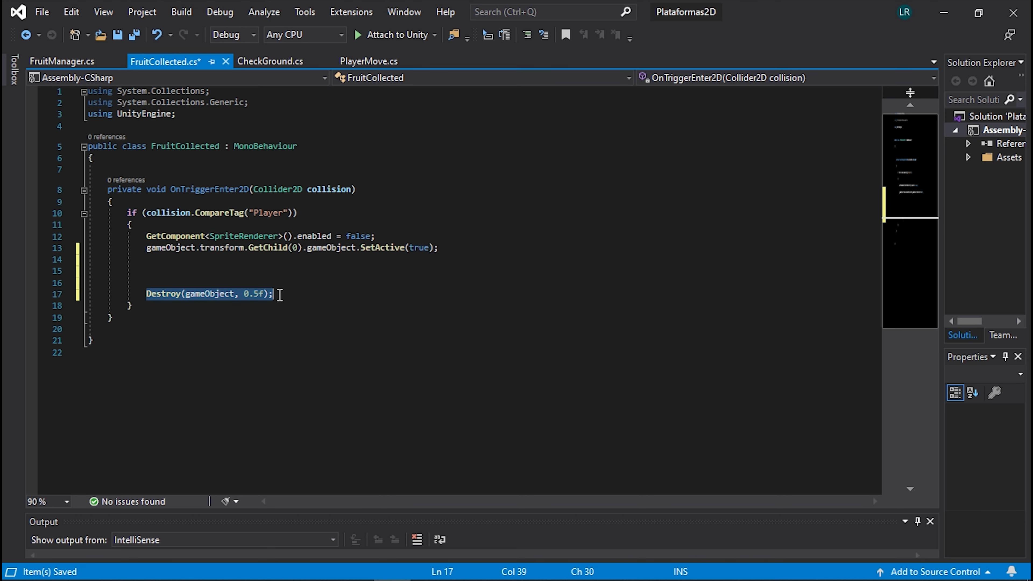
{"action": "left_click", "coordinate": [204, 270]}
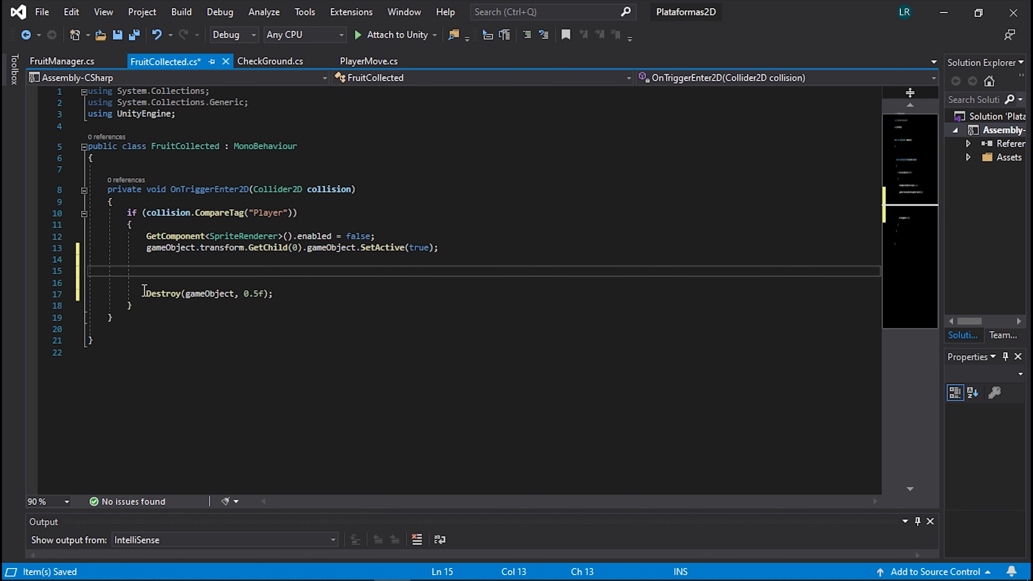
{"action": "left_click_drag", "start_coordinate": [146, 293], "coordinate": [274, 293]}
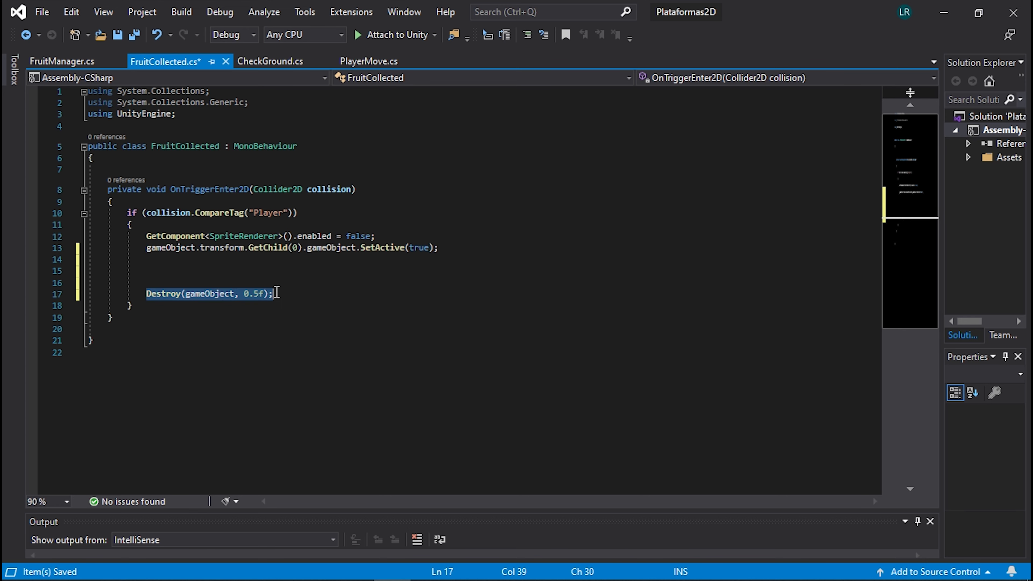
Change FruitManager's victory check from childCount==0 to childCount==1 and save the script.
{"action": "left_click", "coordinate": [66, 65]}
{"action": "left_click", "coordinate": [260, 215]}
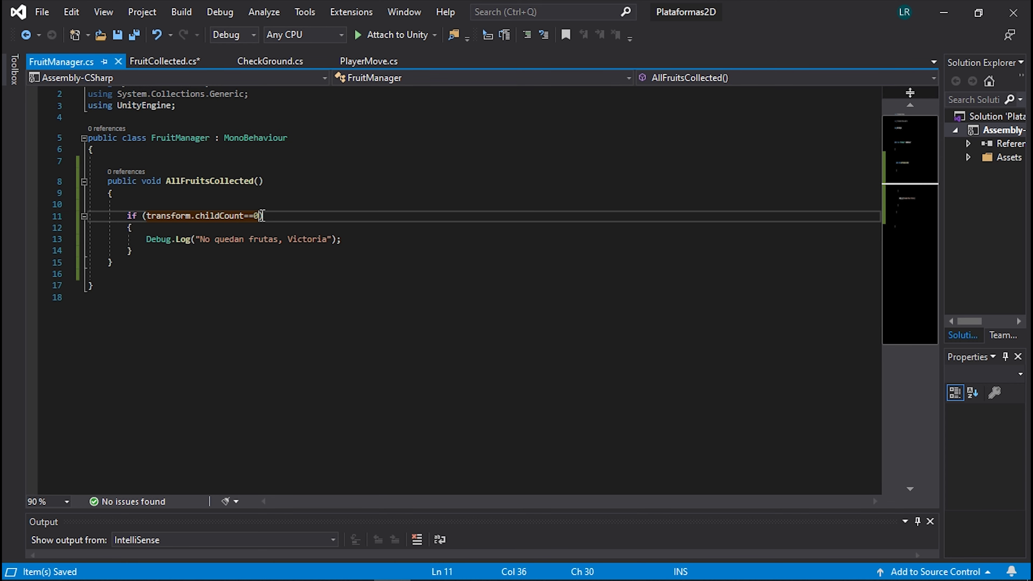
{"action": "key", "text": "BackSpace"}
{"action": "type", "text": "1"}
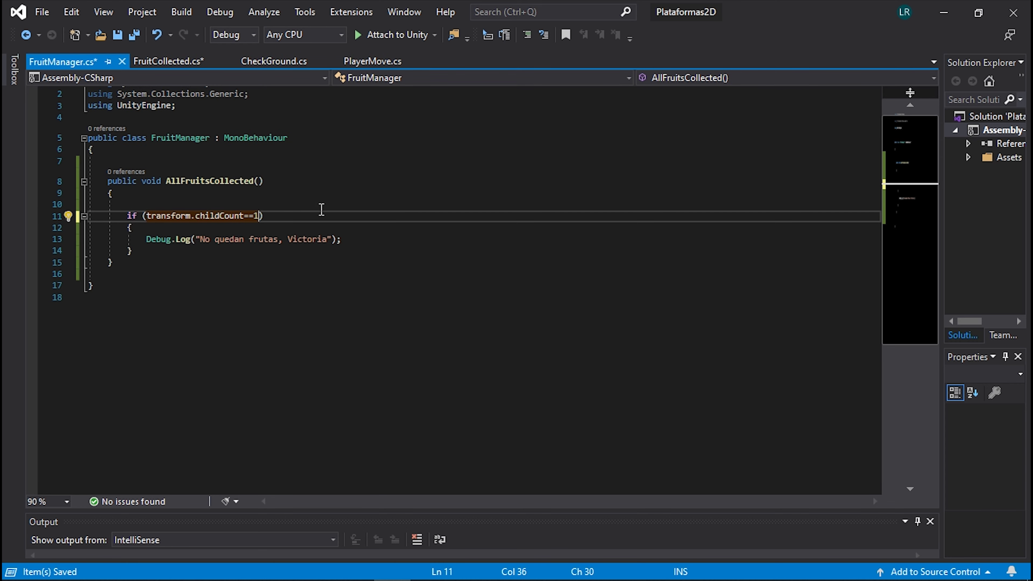
{"action": "left_click", "coordinate": [319, 207]}
{"action": "key", "text": "ctrl+s"}
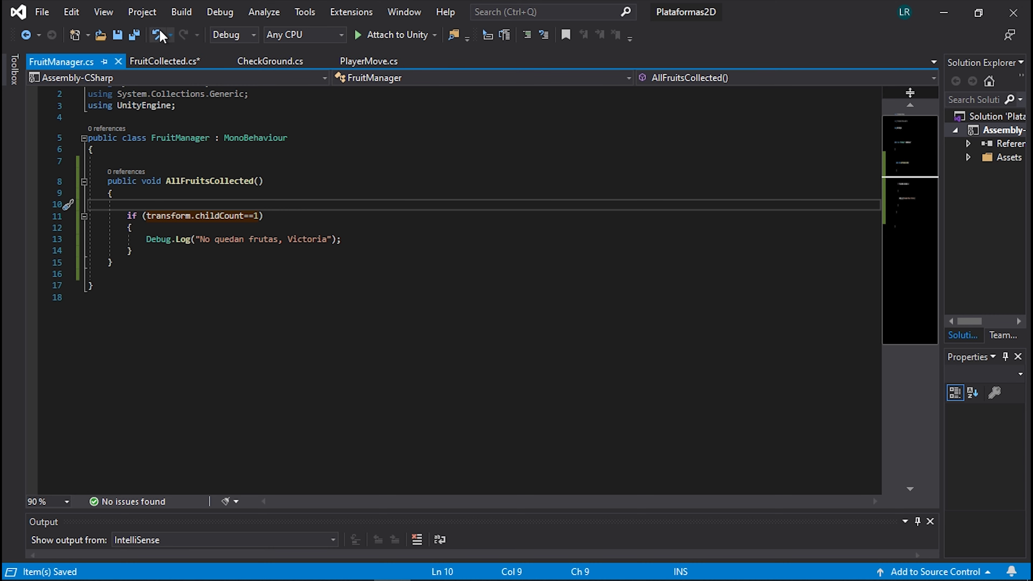
Return to FruitCollected.cs with the cursor on empty line 15.
{"action": "left_click", "coordinate": [155, 61]}
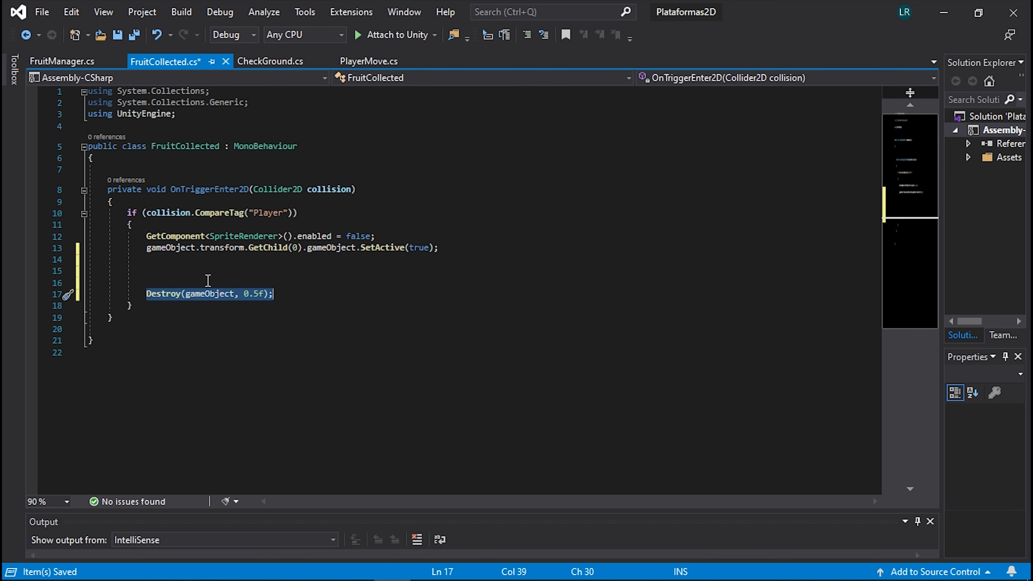
{"action": "left_click", "coordinate": [201, 272]}
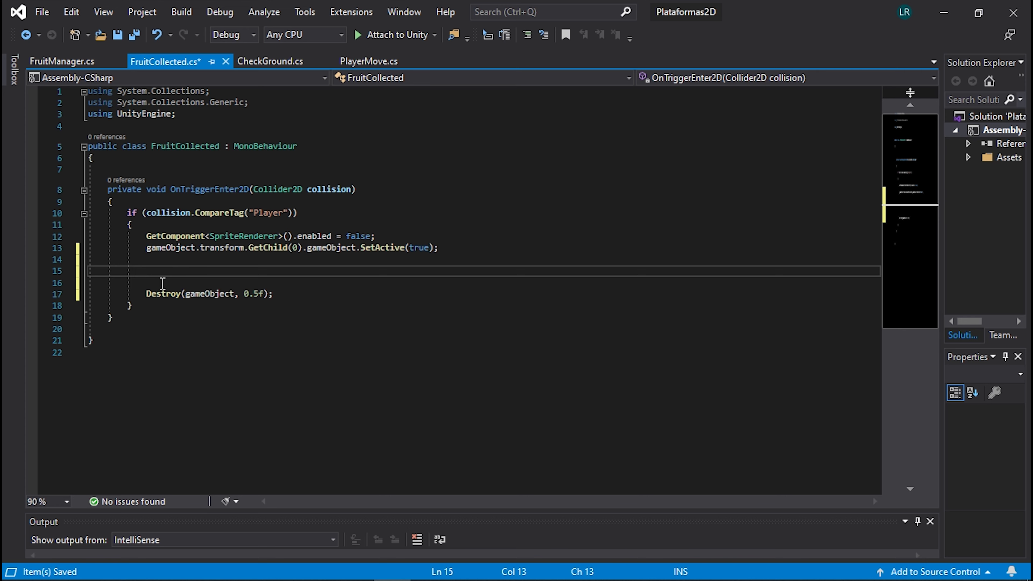
{"action": "left_click", "coordinate": [61, 61]}
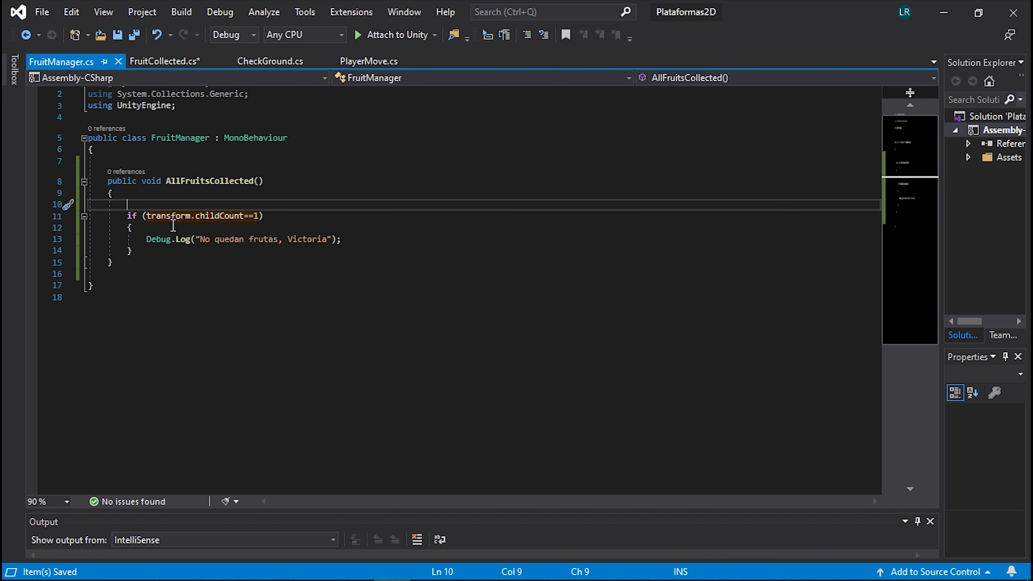
{"action": "left_click", "coordinate": [162, 62]}
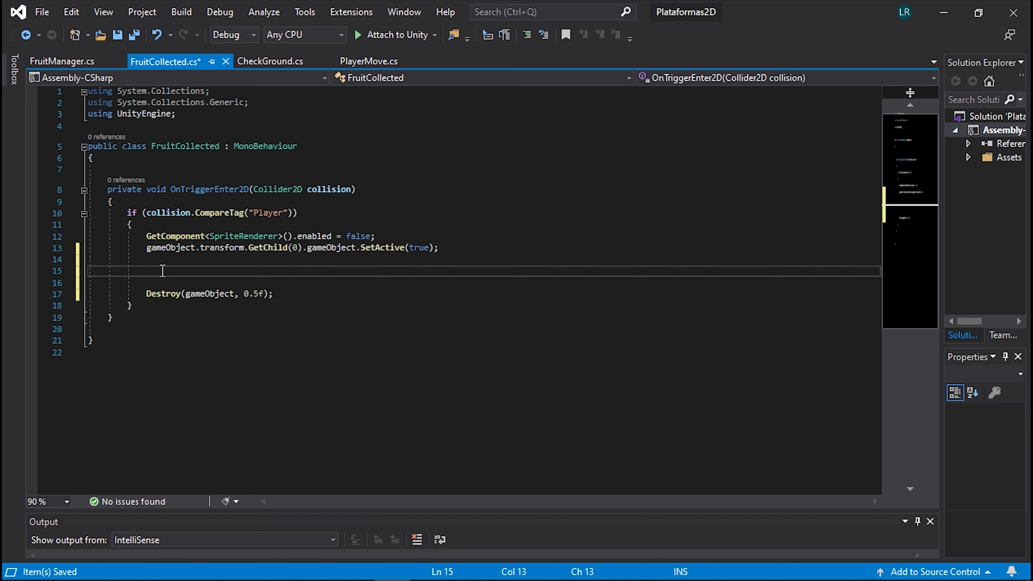
On line 15, enter FindObjectOfType<FruitManager>().AllFruitsCollected(); using IntelliSense completions.
{"action": "type", "text": "find"}
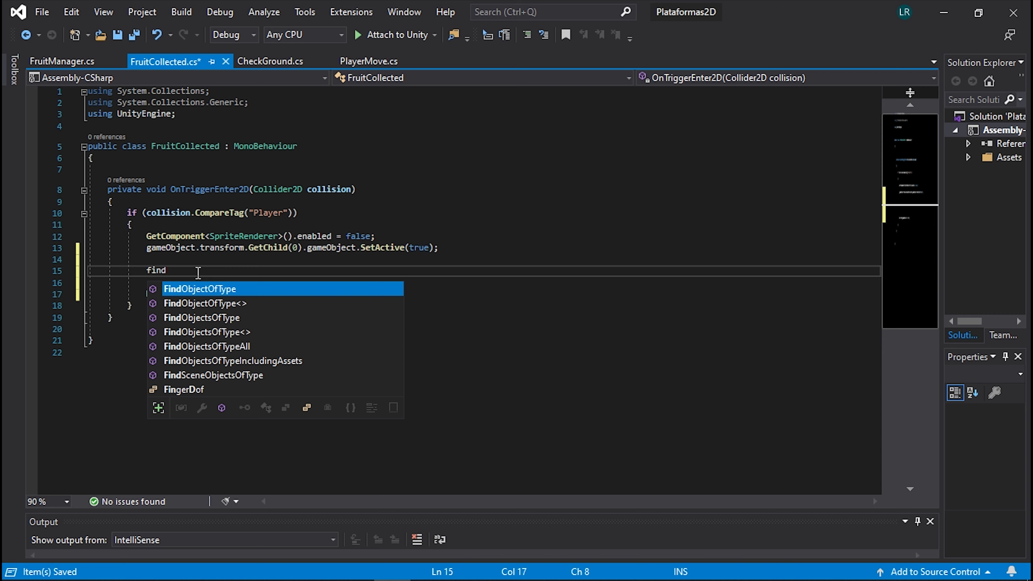
{"action": "key", "text": "Tab"}
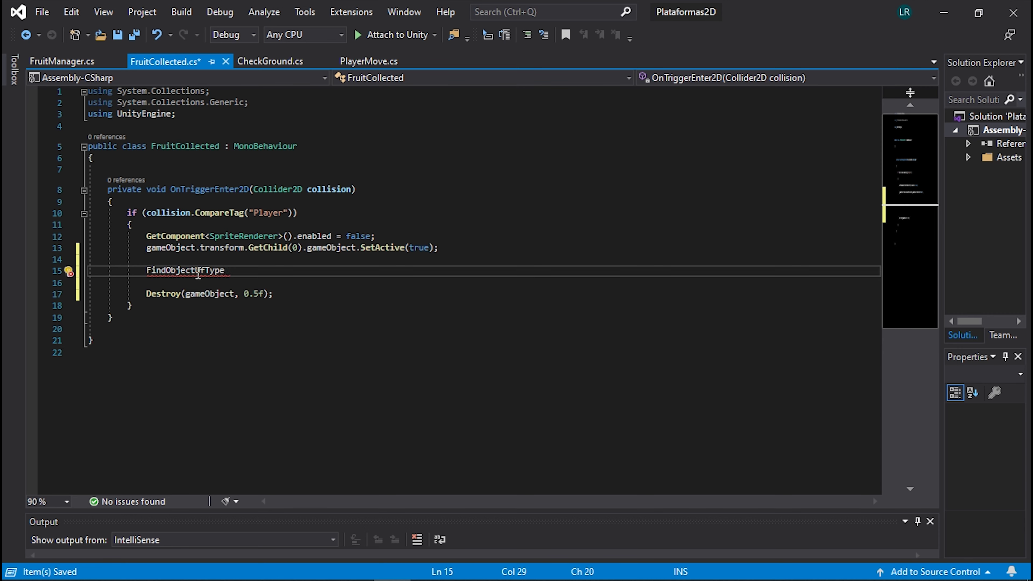
{"action": "type", "text": "<>"}
{"action": "type", "text": "f"}
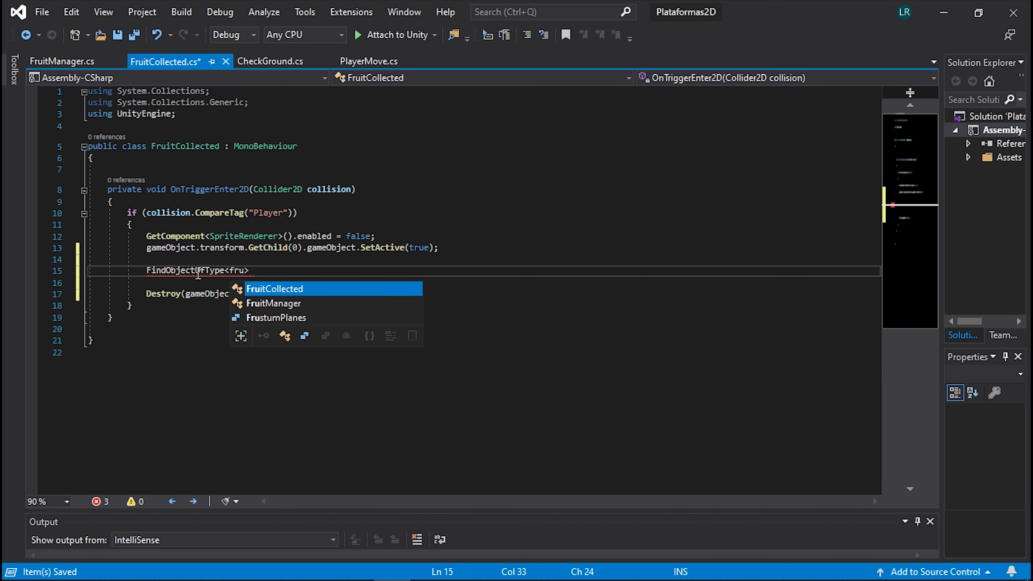
{"action": "type", "text": "ruit"}
{"action": "type", "text": ">("}
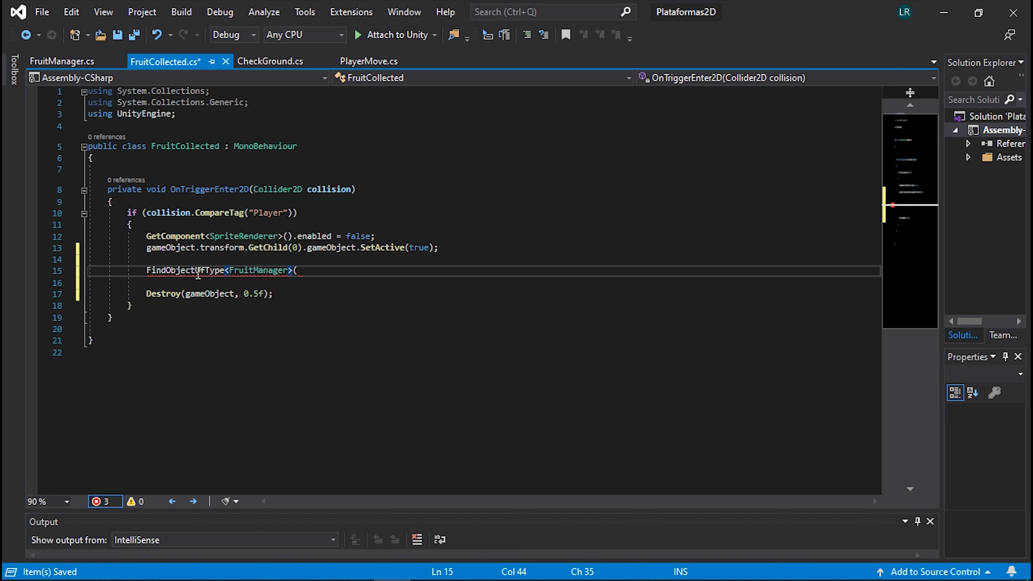
{"action": "type", "text": ").all"}
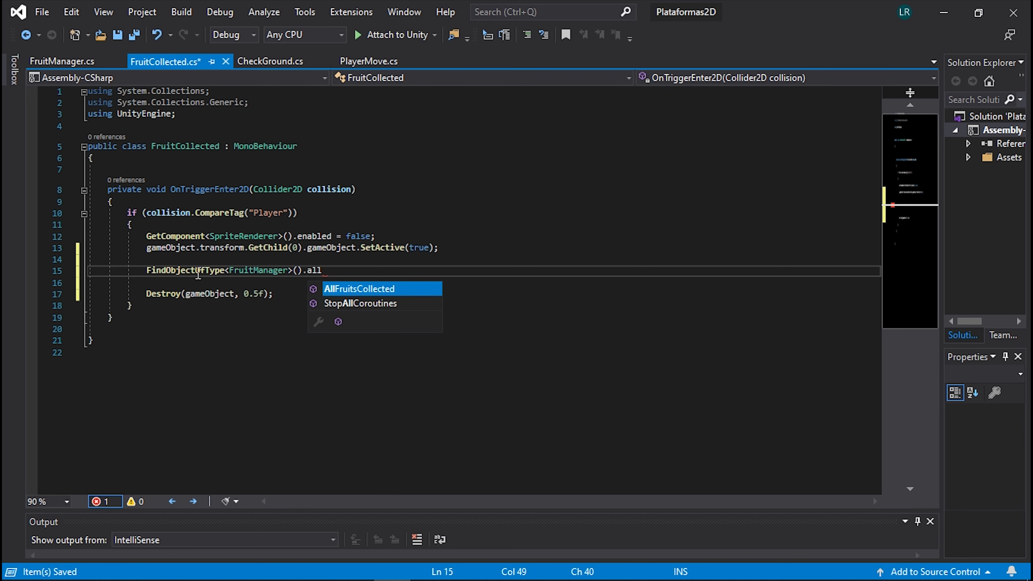
{"action": "key", "text": "Tab"}
{"action": "type", "text": "();"}
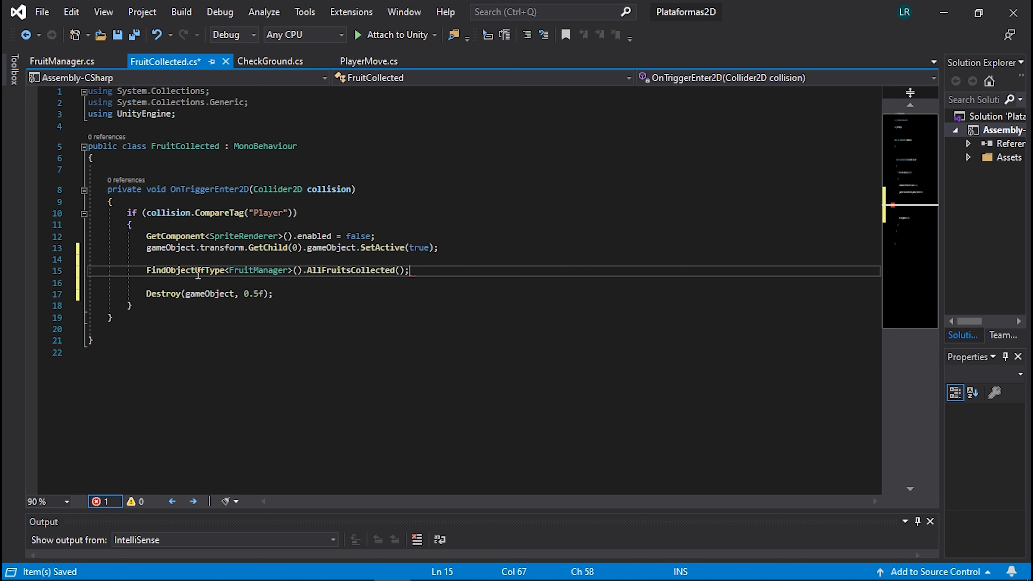
Review the new call on line 15 by selecting its parts, leaving the cursor on line 14.
{"action": "left_click", "coordinate": [147, 270]}
{"action": "key", "text": "shift+Up"}
{"action": "left_click_drag", "start_coordinate": [406, 265], "coordinate": [426, 271]}
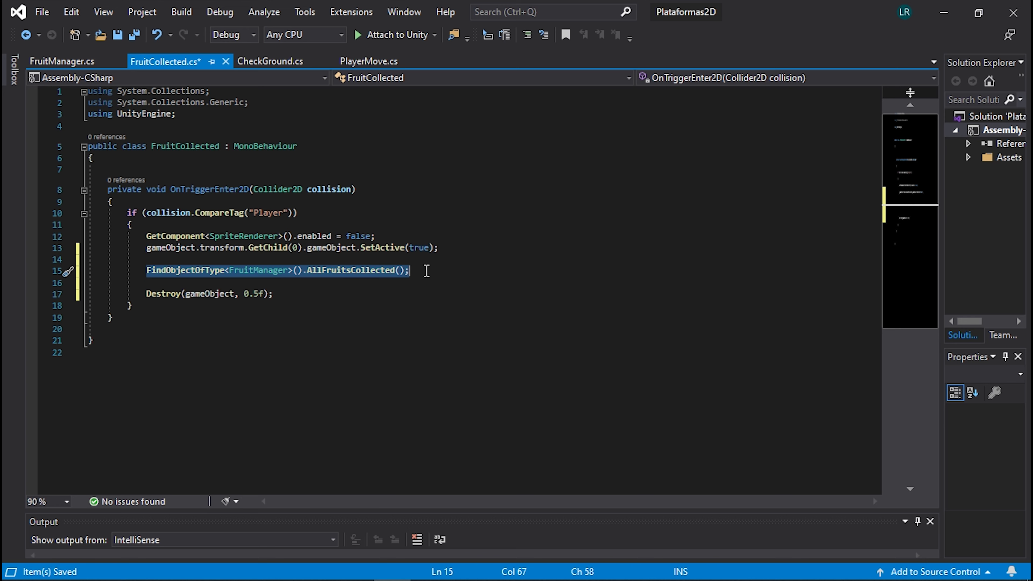
{"action": "left_click", "coordinate": [256, 272]}
{"action": "double_click", "coordinate": [251, 272]}
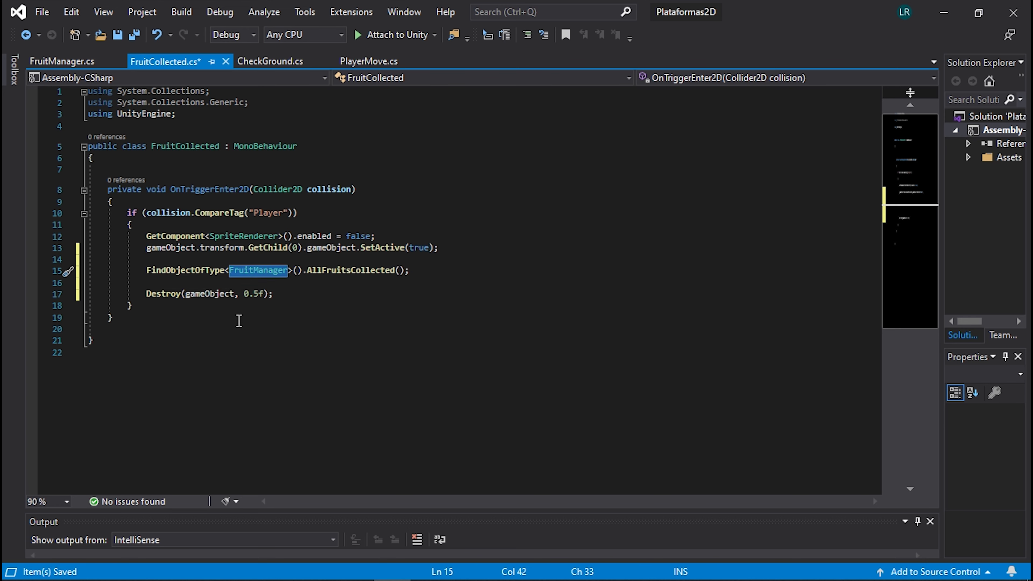
{"action": "left_click_drag", "start_coordinate": [147, 272], "coordinate": [229, 271]}
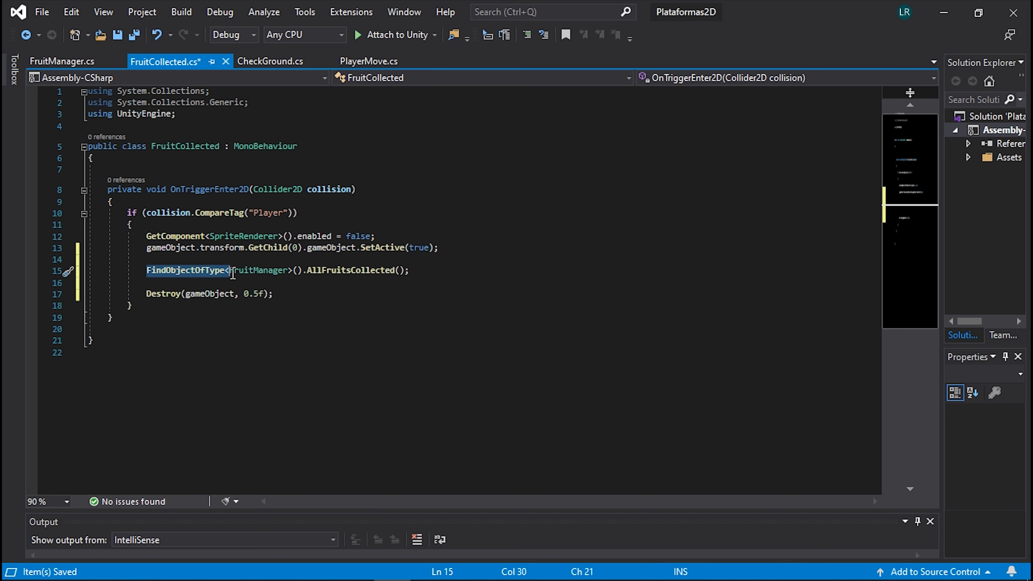
{"action": "left_click", "coordinate": [466, 273]}
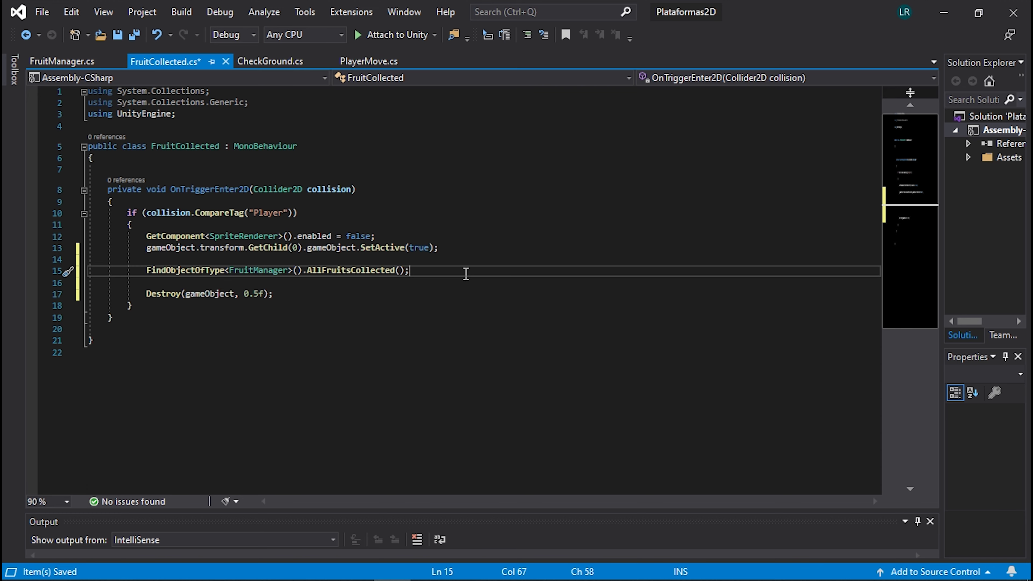
{"action": "double_click", "coordinate": [318, 269]}
{"action": "left_click", "coordinate": [418, 263]}
Save FruitCollected.cs and review FruitManager's AllFruitsCollected method on lines 8–14.
{"action": "key", "text": "ctrl+s"}
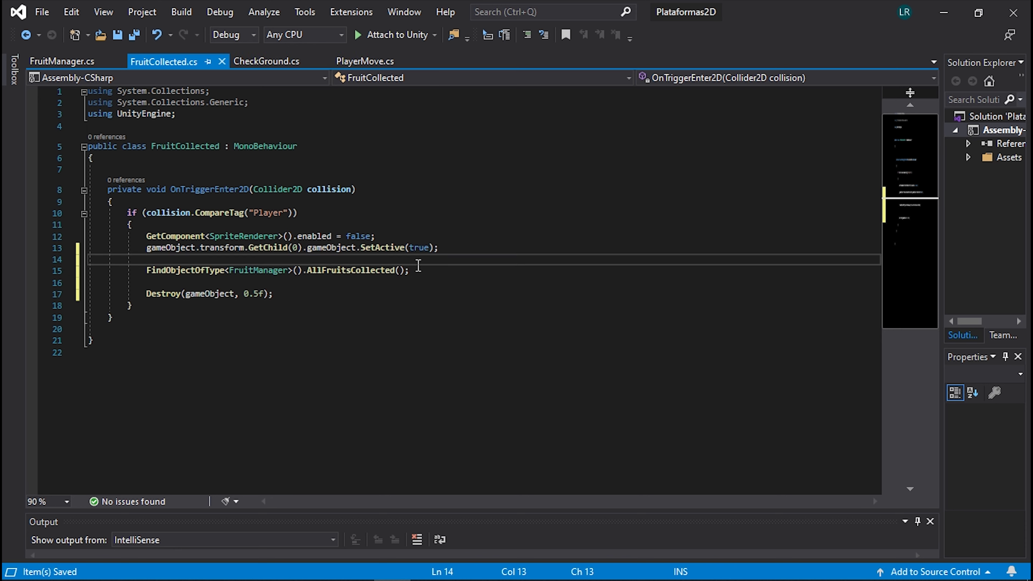
{"action": "left_click", "coordinate": [70, 65]}
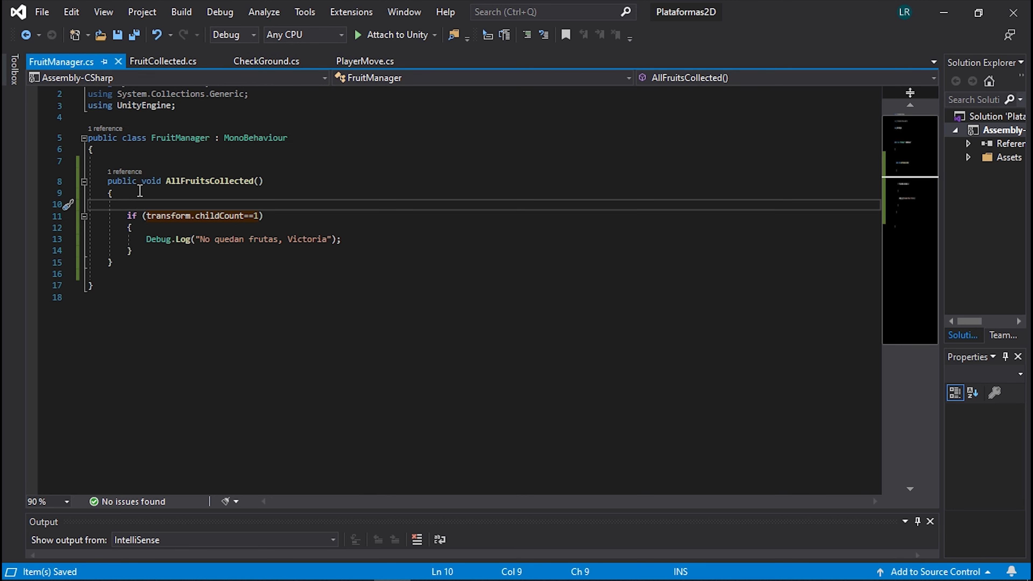
{"action": "left_click_drag", "start_coordinate": [104, 181], "coordinate": [127, 254]}
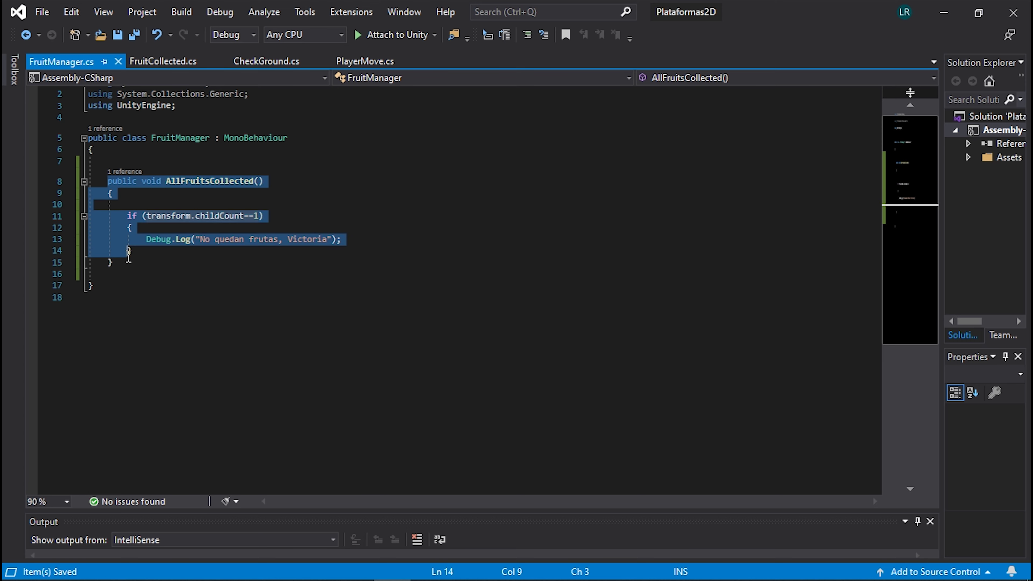
{"action": "left_click", "coordinate": [156, 263]}
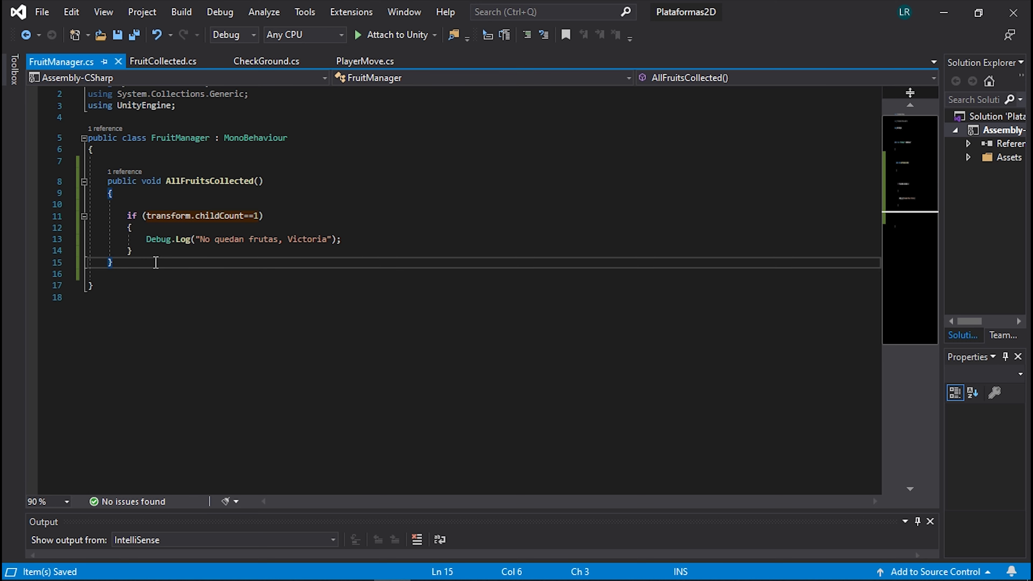
Glance at FruitCollected.cs, return to FruitManager.cs, and restore Visual Studio to a smaller window.
{"action": "left_click", "coordinate": [148, 65]}
{"action": "mouse_move", "coordinate": [168, 275]}
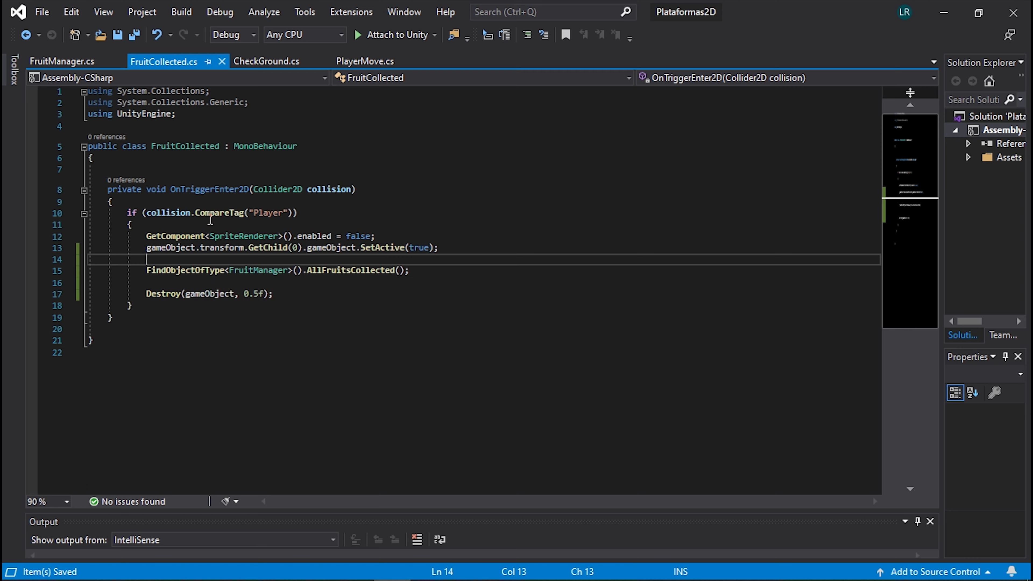
{"action": "left_click", "coordinate": [62, 61]}
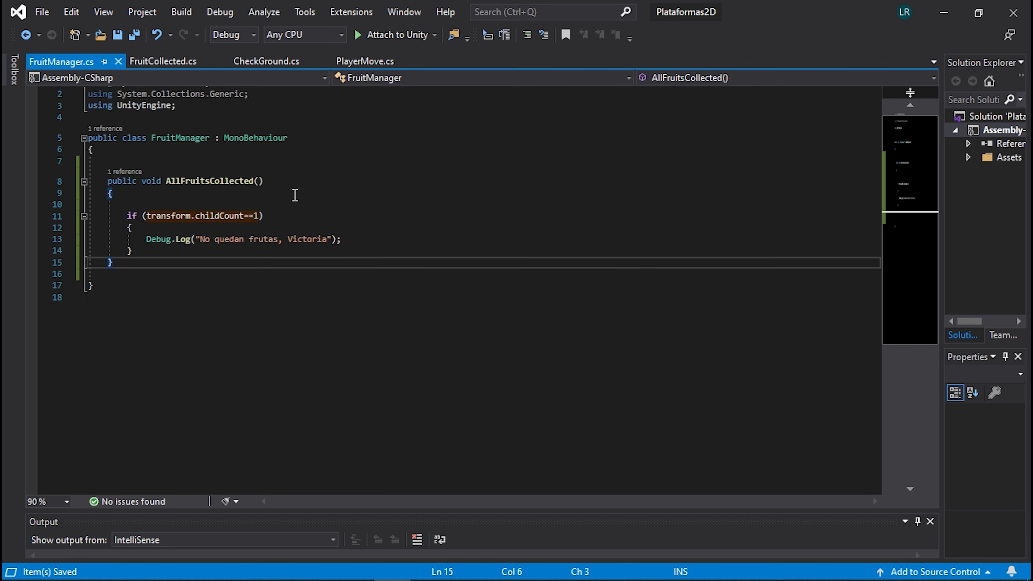
{"action": "left_click", "coordinate": [978, 12]}
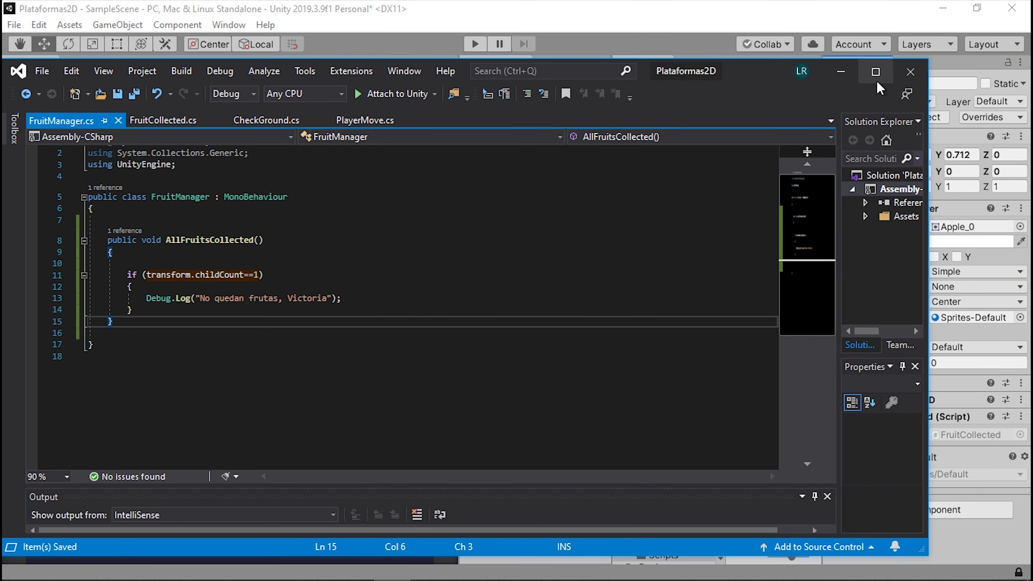
Clear the NullReferenceException from Unity's Console and open PlayerMove.cs from the Scripts folder.
{"action": "left_click", "coordinate": [839, 75]}
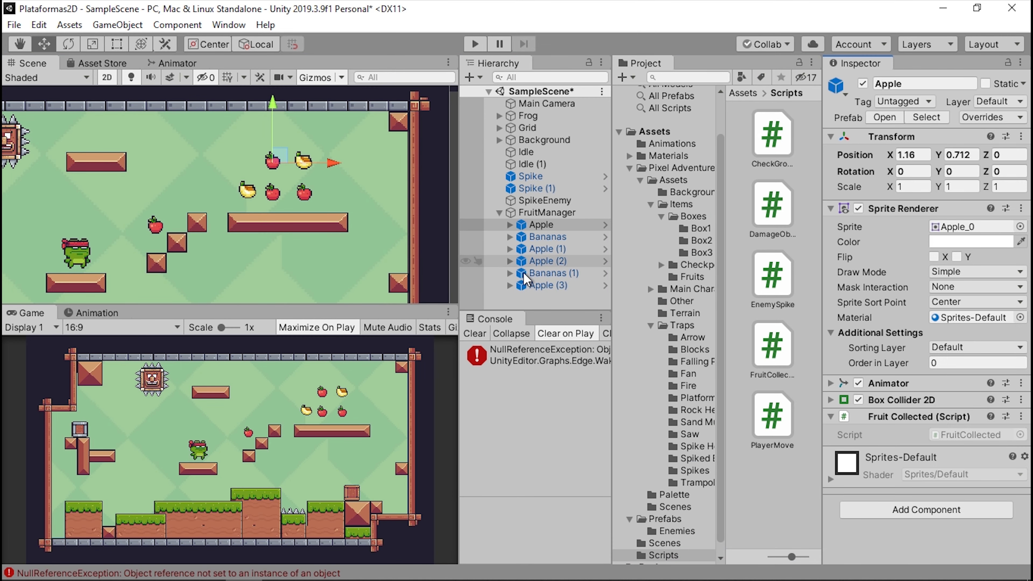
{"action": "left_click", "coordinate": [526, 360]}
{"action": "left_click", "coordinate": [564, 362]}
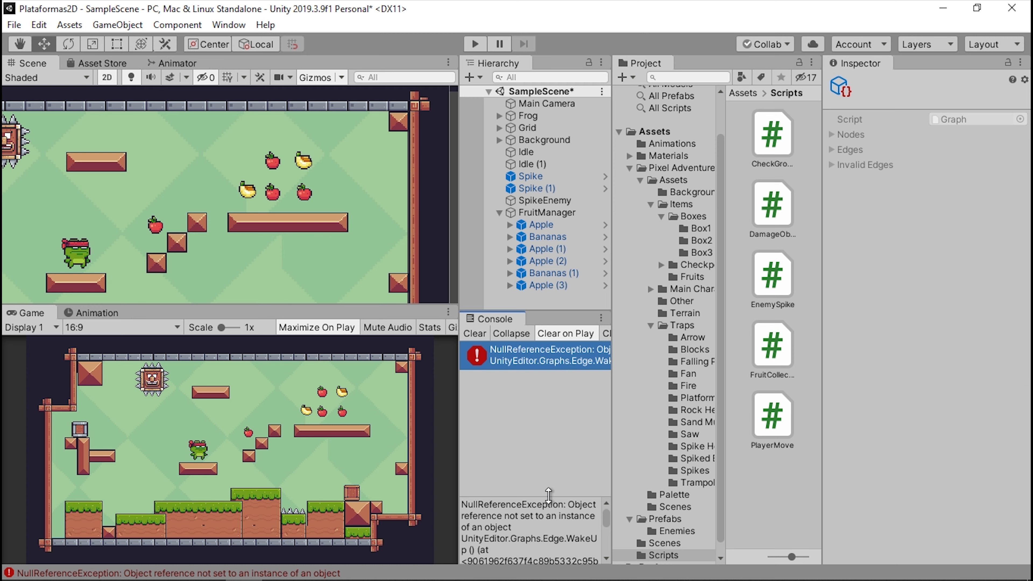
{"action": "left_click", "coordinate": [479, 331]}
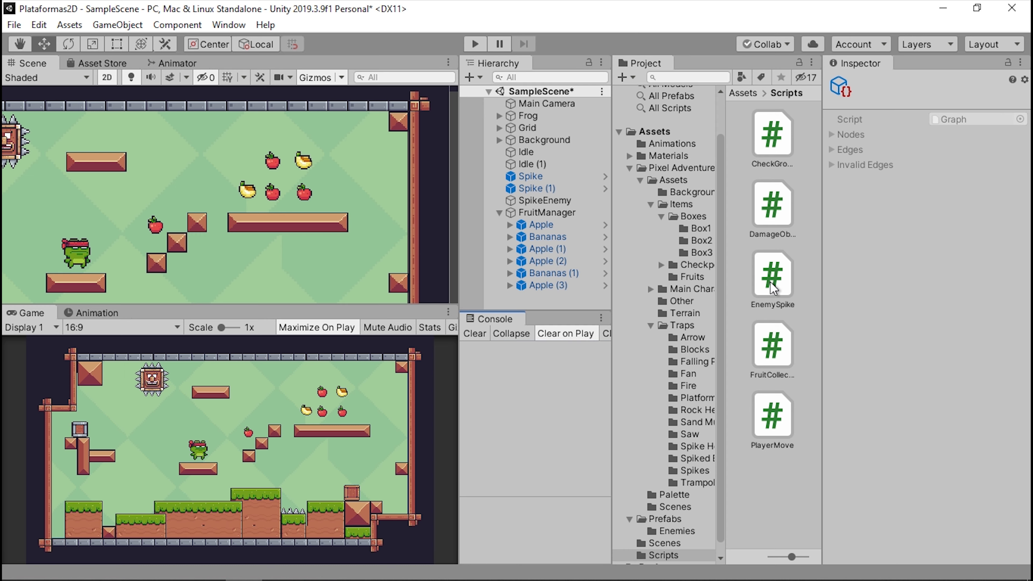
{"action": "double_click", "coordinate": [775, 413]}
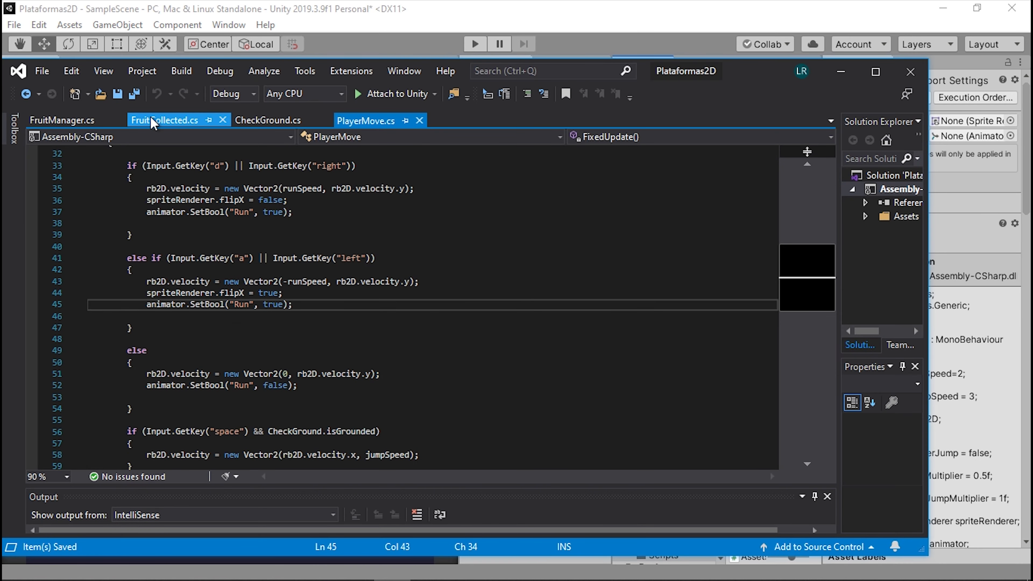
Look over FruitCollected.cs and FruitManager.cs, then minimize Visual Studio to bring Unity forward.
{"action": "left_click", "coordinate": [153, 122]}
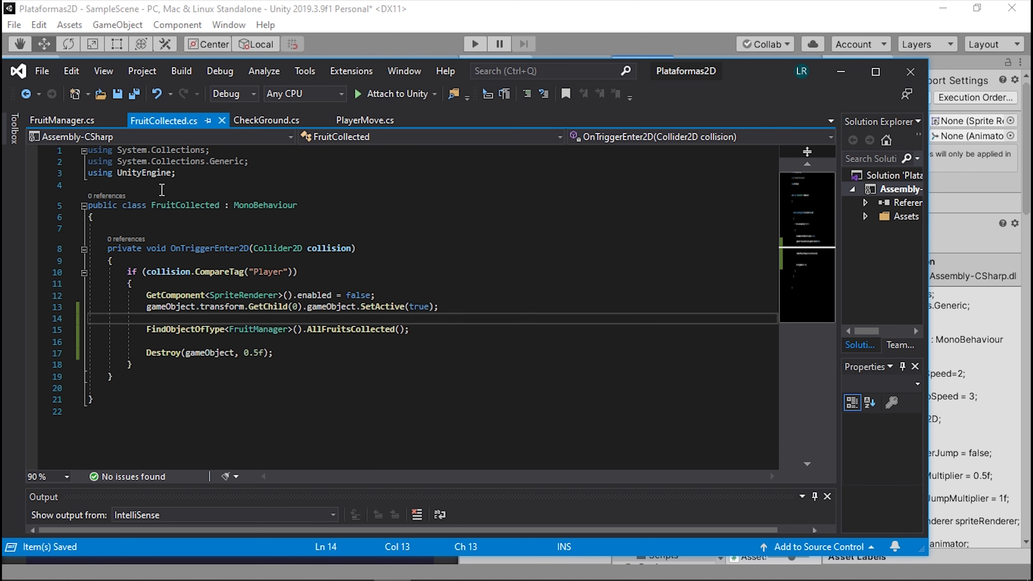
{"action": "left_click", "coordinate": [61, 120]}
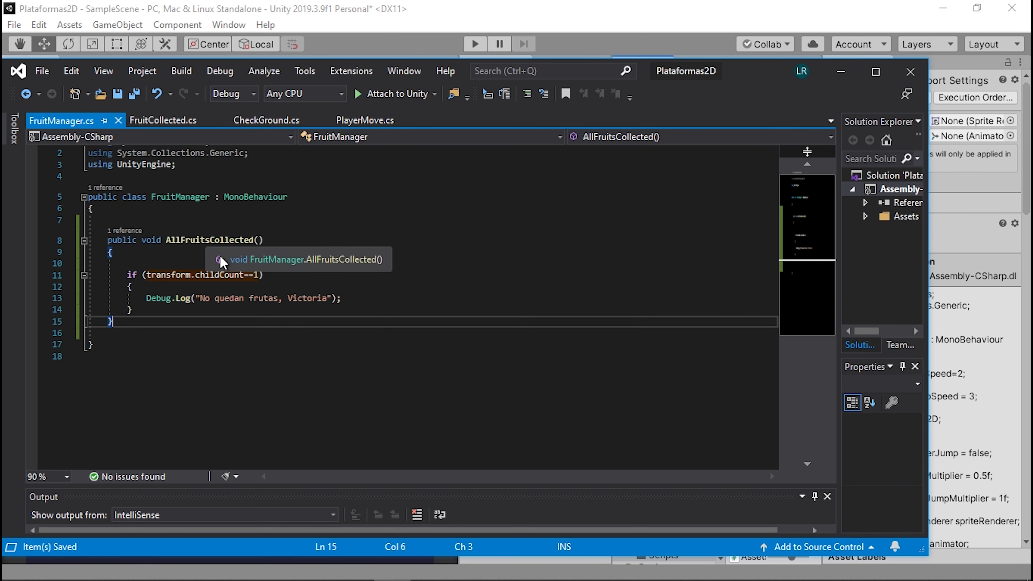
{"action": "left_click", "coordinate": [836, 75]}
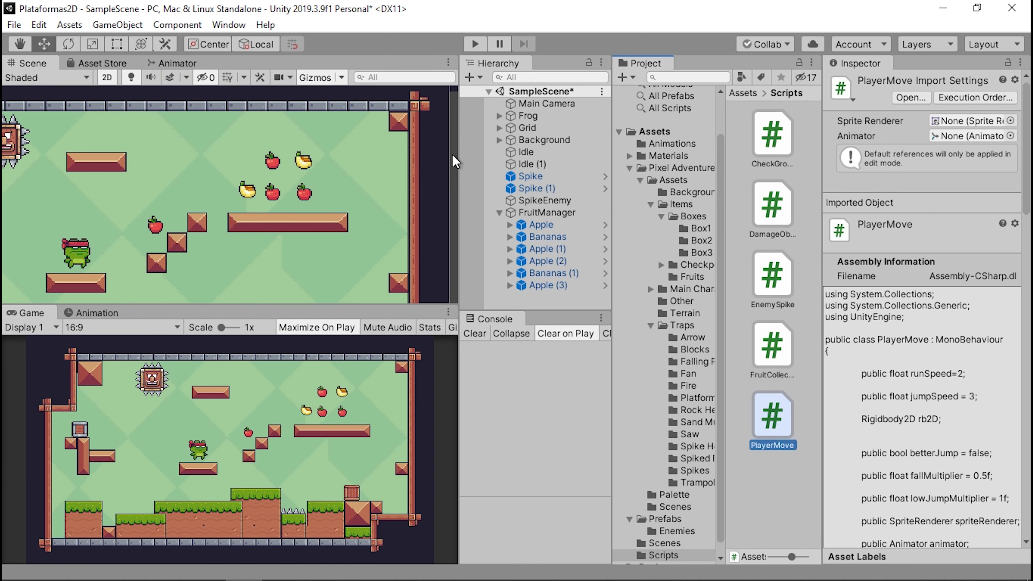
Play the level, jumping the frog across stairs and platform to collect the apples and banana.
{"action": "left_click", "coordinate": [472, 45]}
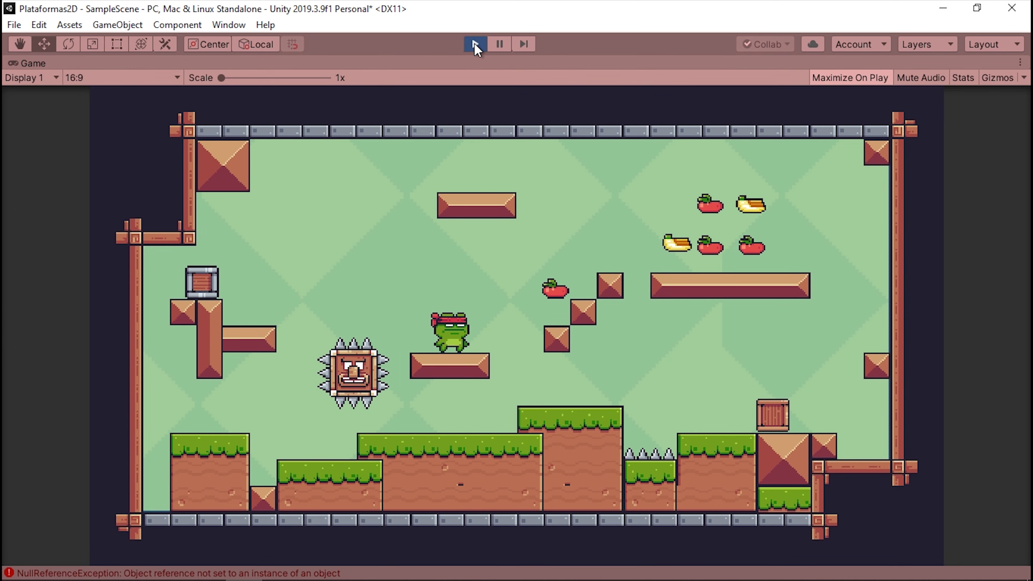
{"action": "left_click", "coordinate": [484, 43]}
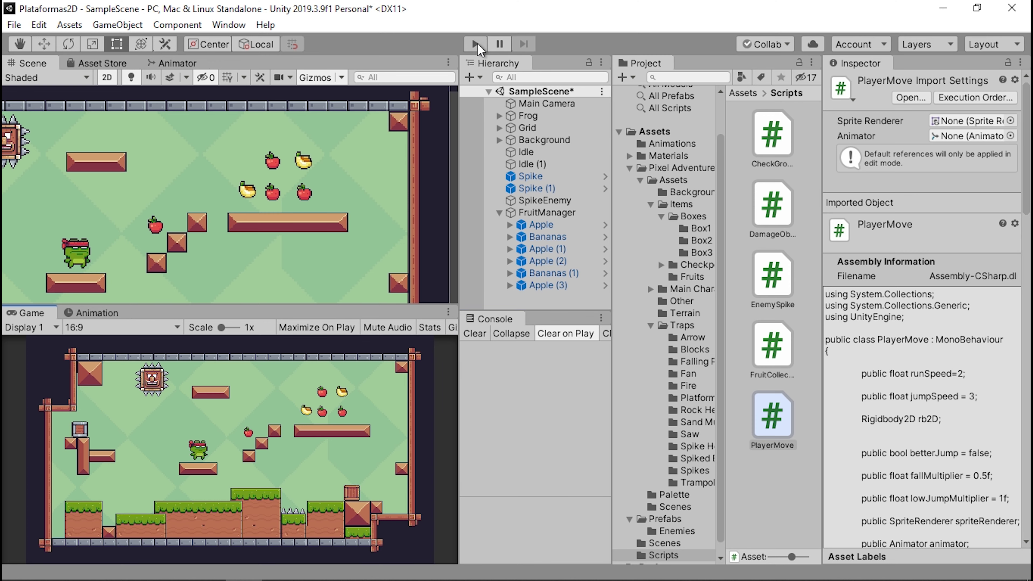
{"action": "left_click", "coordinate": [478, 44]}
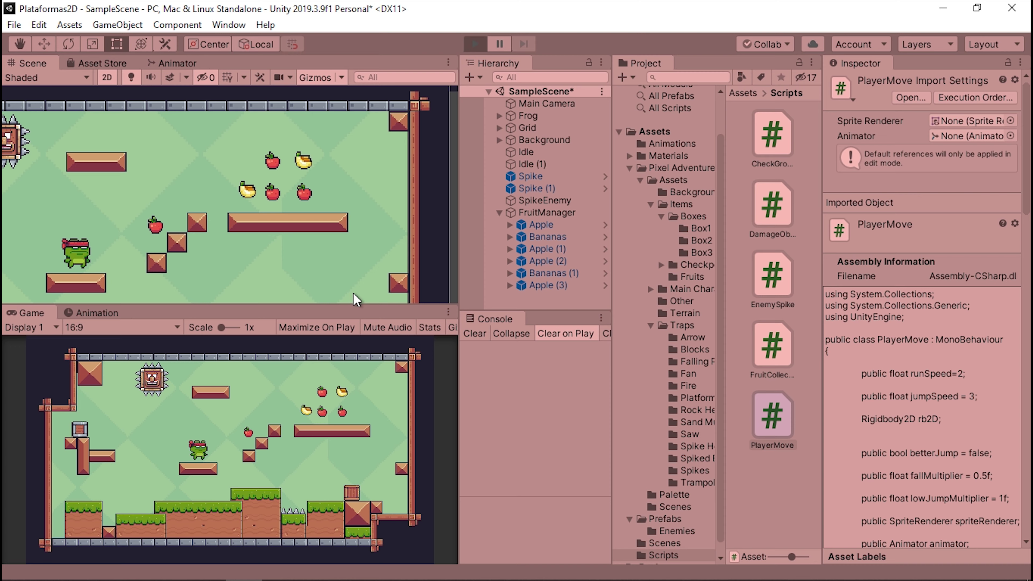
{"action": "key", "text": "Right"}
{"action": "key", "text": "space"}
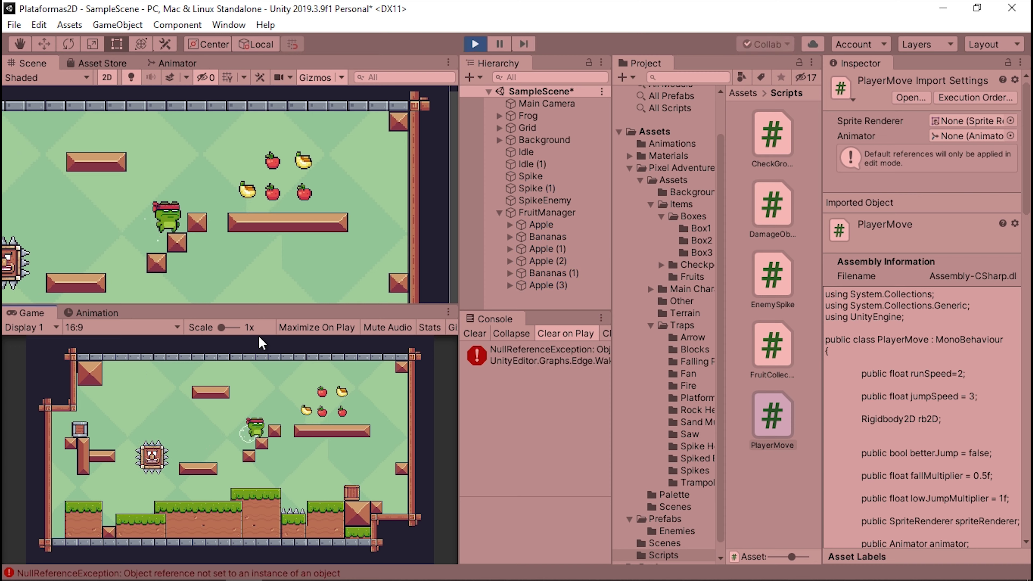
{"action": "key", "text": "Right"}
{"action": "key", "text": "space"}
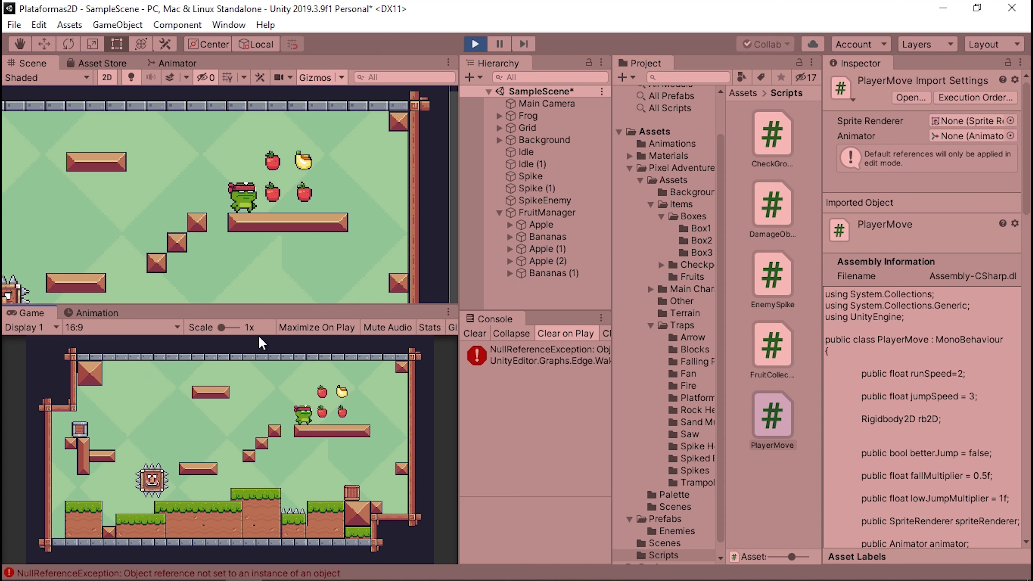
{"action": "key", "text": "Right"}
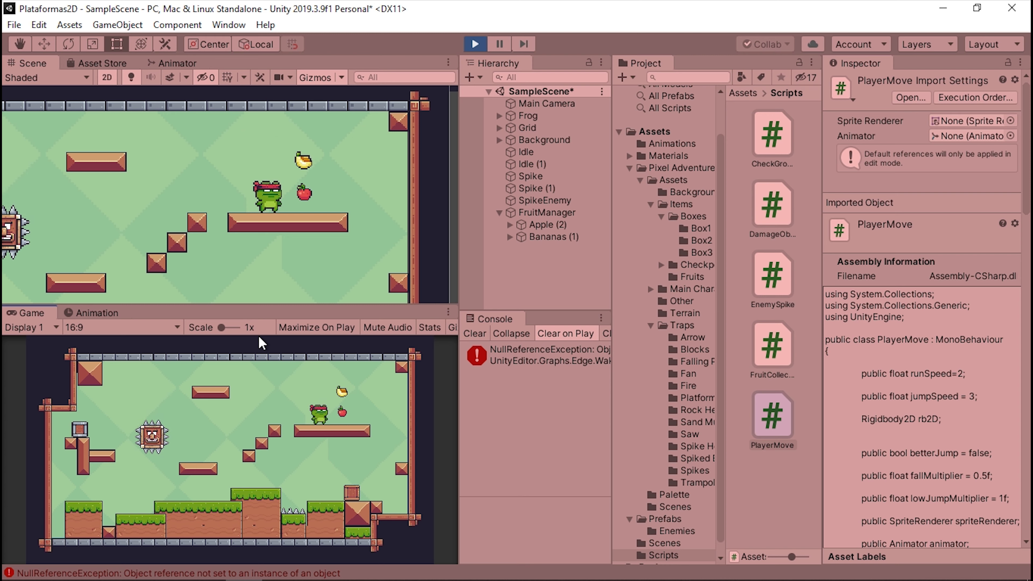
{"action": "key", "text": "Right"}
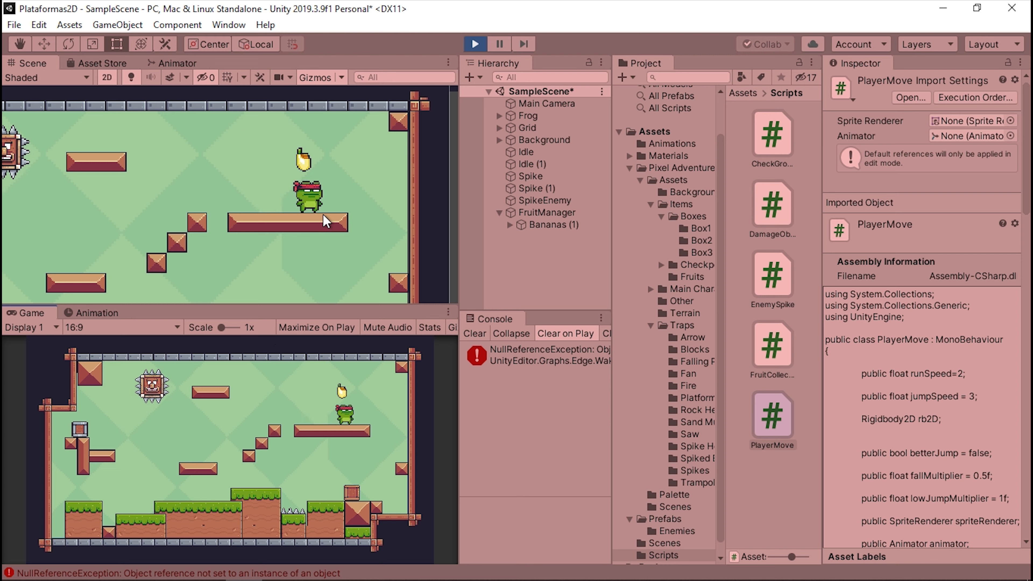
{"action": "key", "text": "space"}
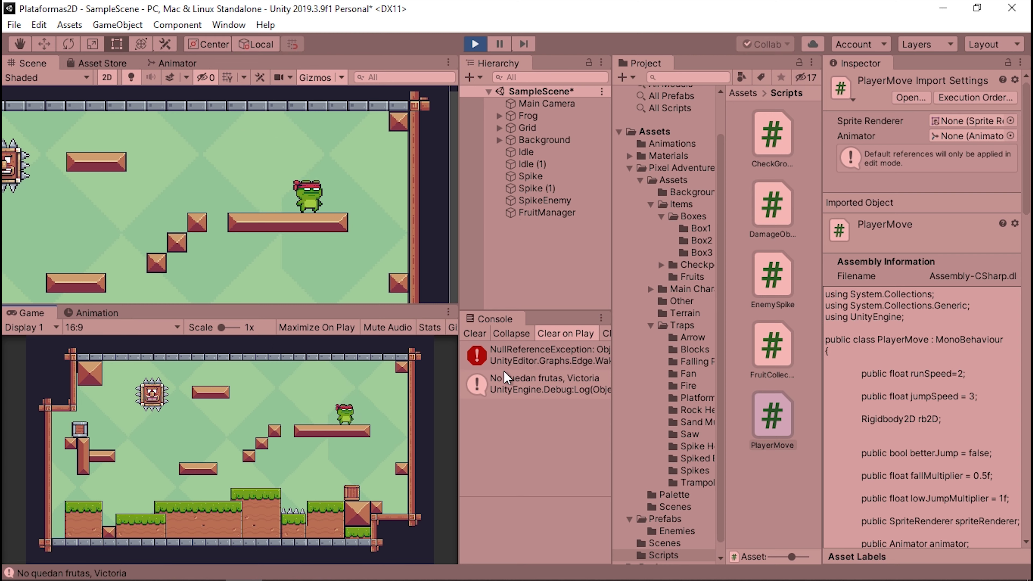
Stop play mode and raise the Scene/Game splitter to enlarge the game view.
{"action": "key", "text": "ctrl+p"}
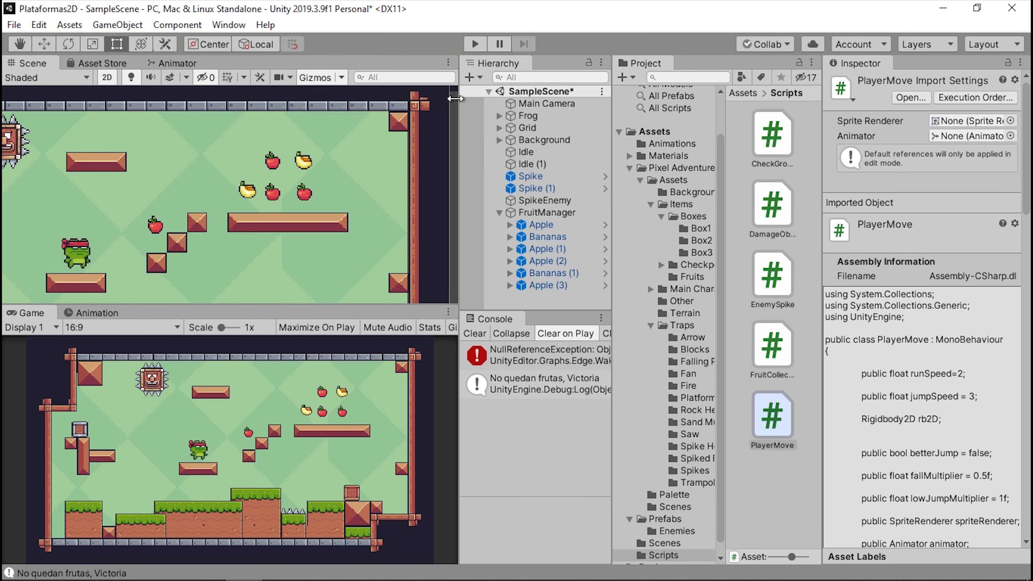
{"action": "left_click_drag", "start_coordinate": [363, 309], "coordinate": [368, 270]}
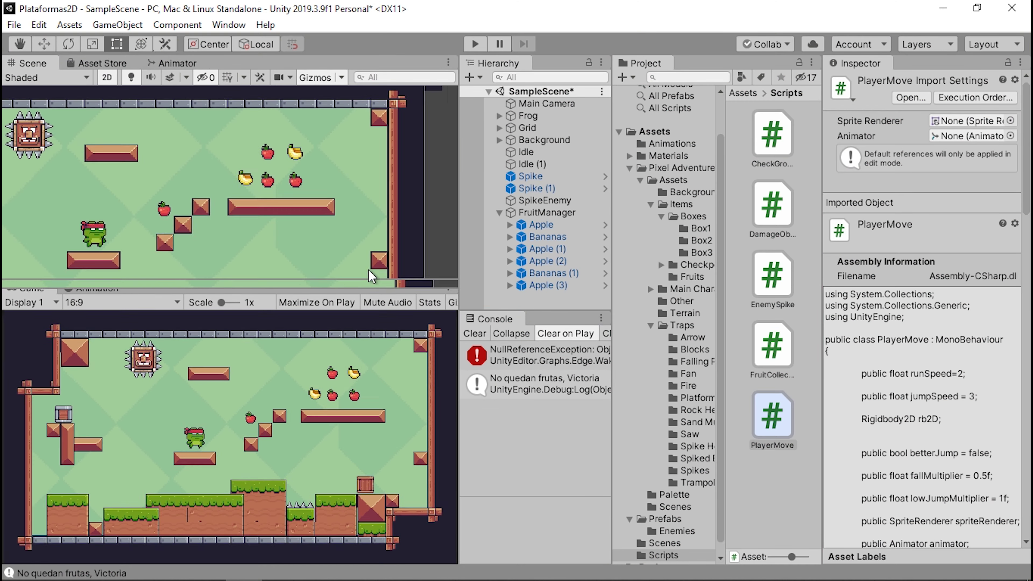
{"action": "scroll", "coordinate": [241, 189], "scroll_direction": "down", "scroll_amount": 2}
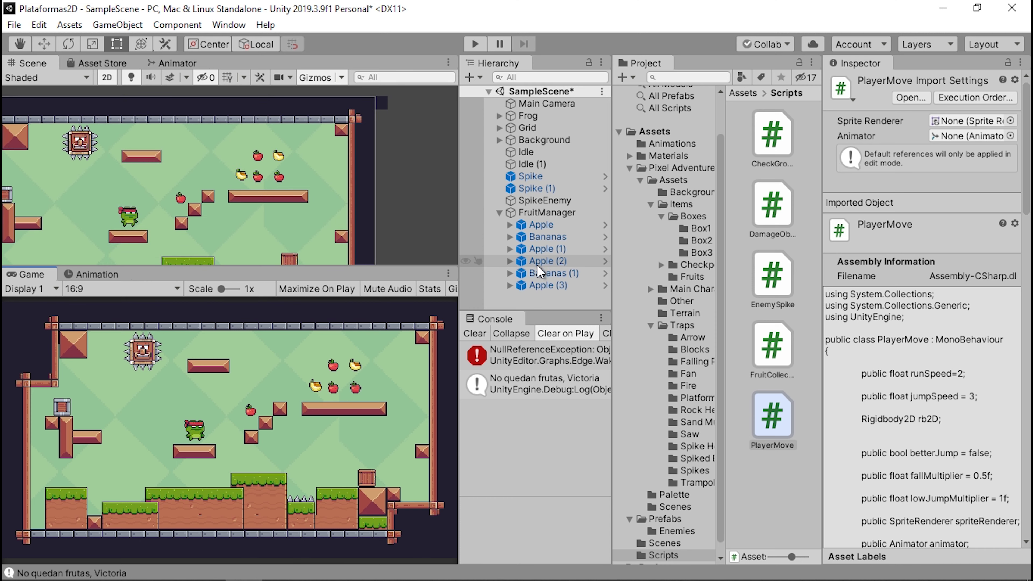
Replay the level collecting the fruits, drop off the platform to the left, then restart.
{"action": "left_click", "coordinate": [475, 45]}
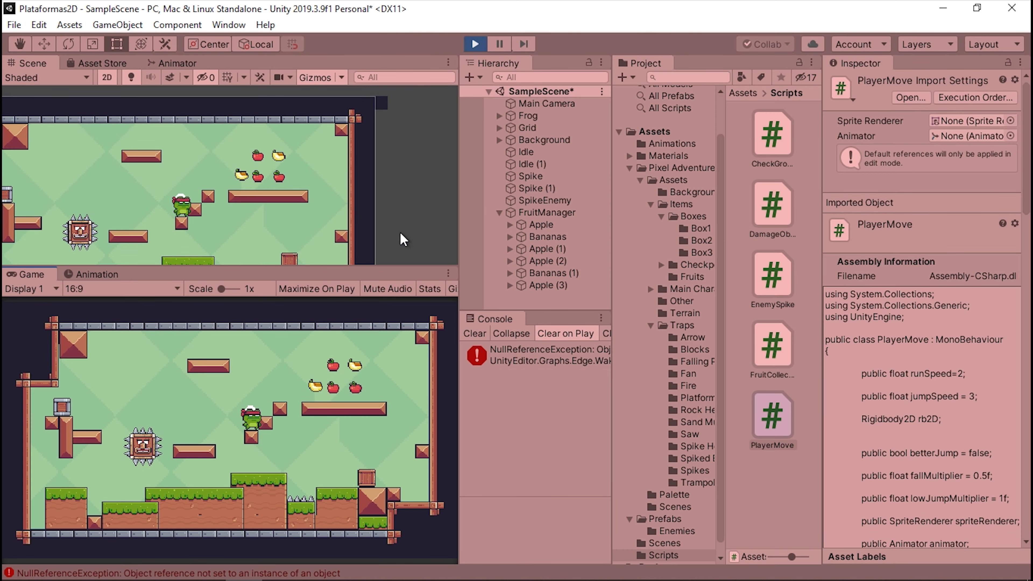
{"action": "key", "text": "Right"}
{"action": "key", "text": "space"}
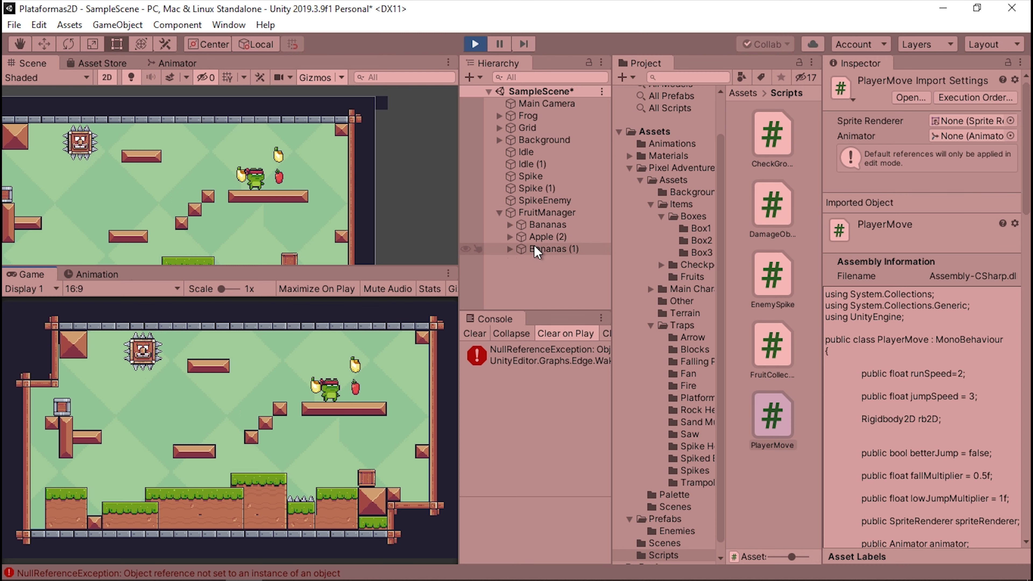
{"action": "key", "text": "Right"}
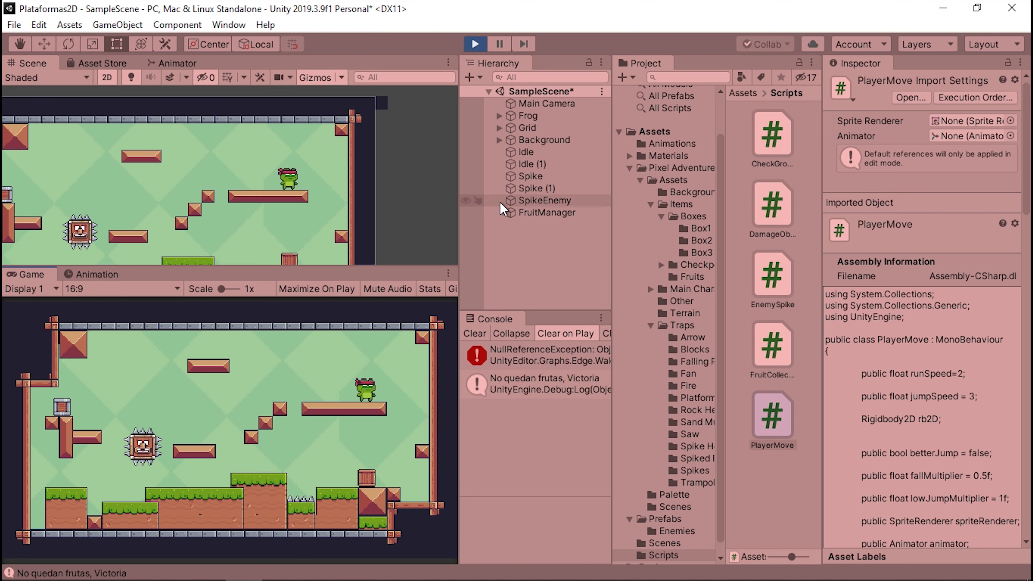
{"action": "key", "text": "Left"}
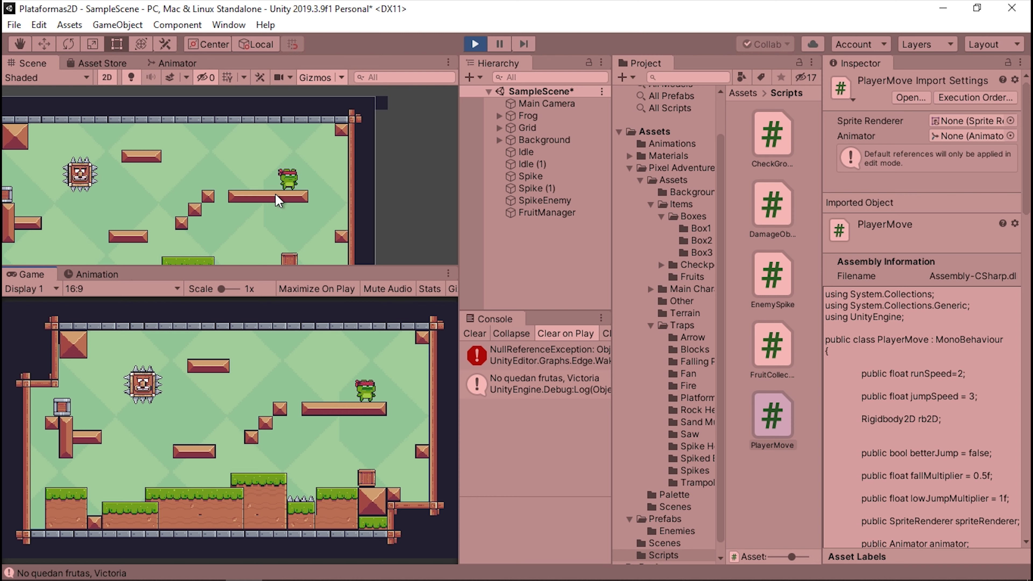
{"action": "key", "text": "Left"}
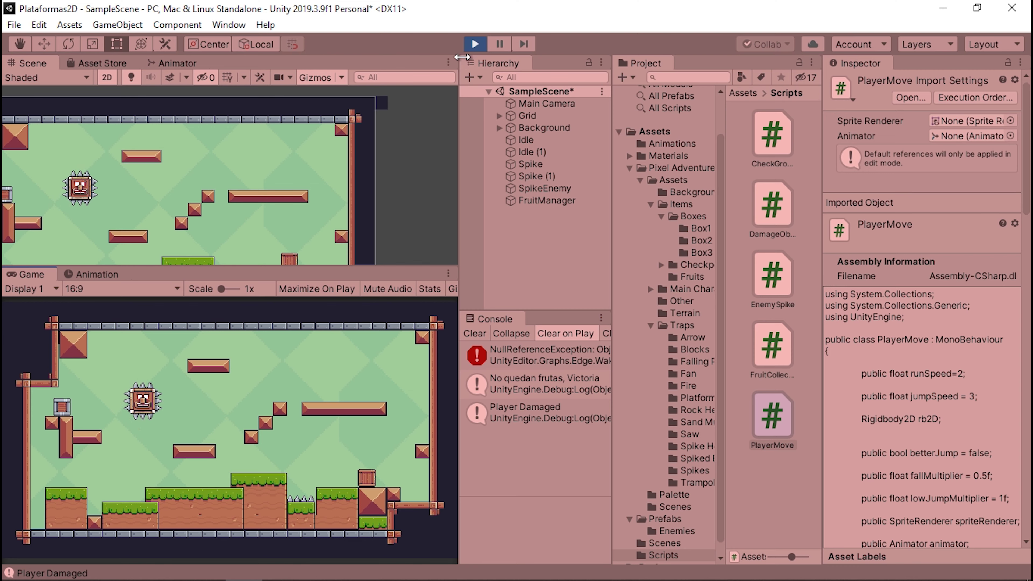
{"action": "left_click", "coordinate": [475, 44]}
{"action": "left_click", "coordinate": [474, 44]}
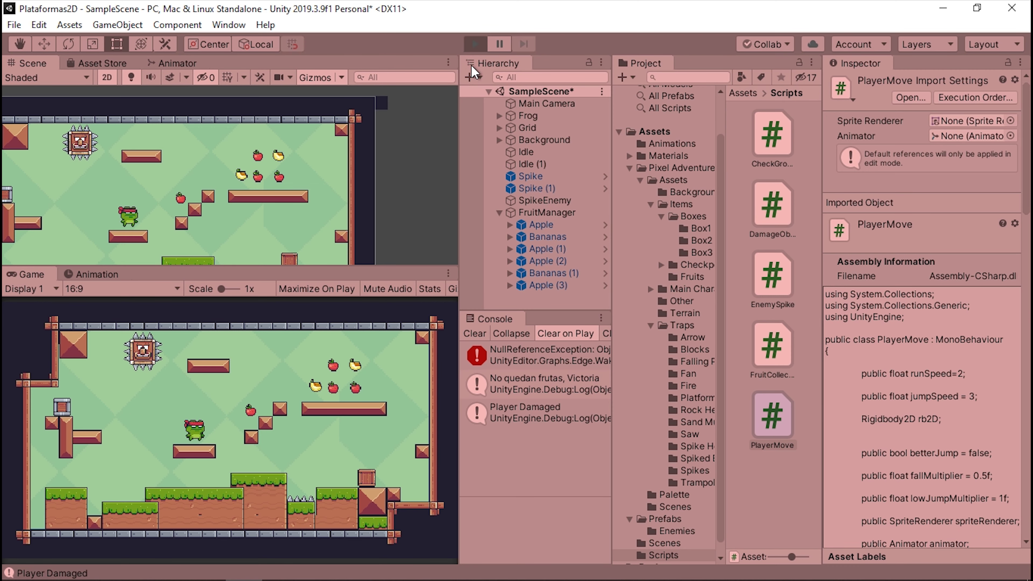
Exit play mode and raise the Scene/Game splitter further to enlarge the game view.
{"action": "left_click", "coordinate": [475, 44]}
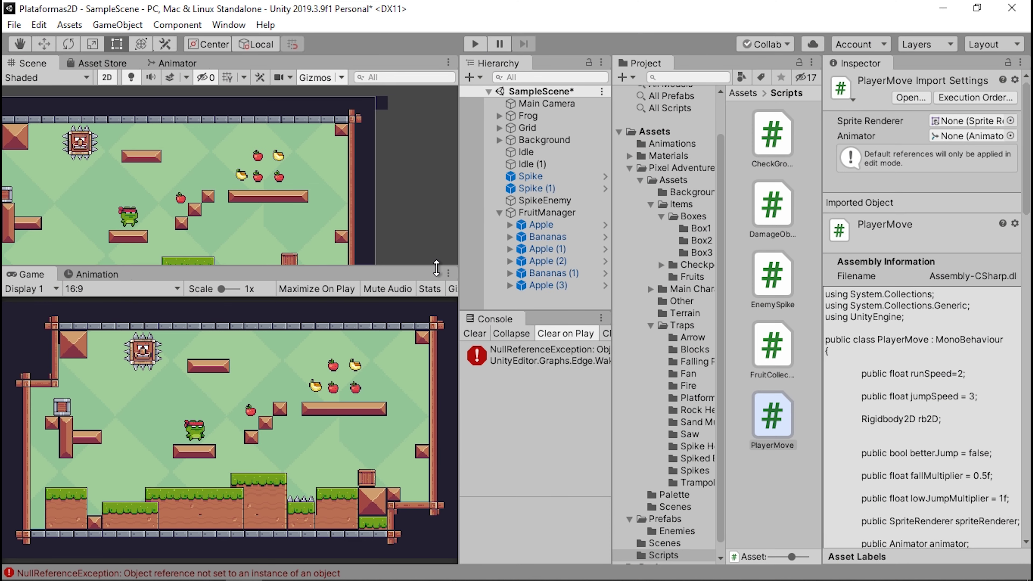
{"action": "mouse_move", "coordinate": [436, 267]}
{"action": "left_mouse_down"}
{"action": "mouse_move", "coordinate": [440, 220]}
{"action": "mouse_move", "coordinate": [495, 227]}
{"action": "mouse_move", "coordinate": [453, 249]}
{"action": "left_mouse_up"}
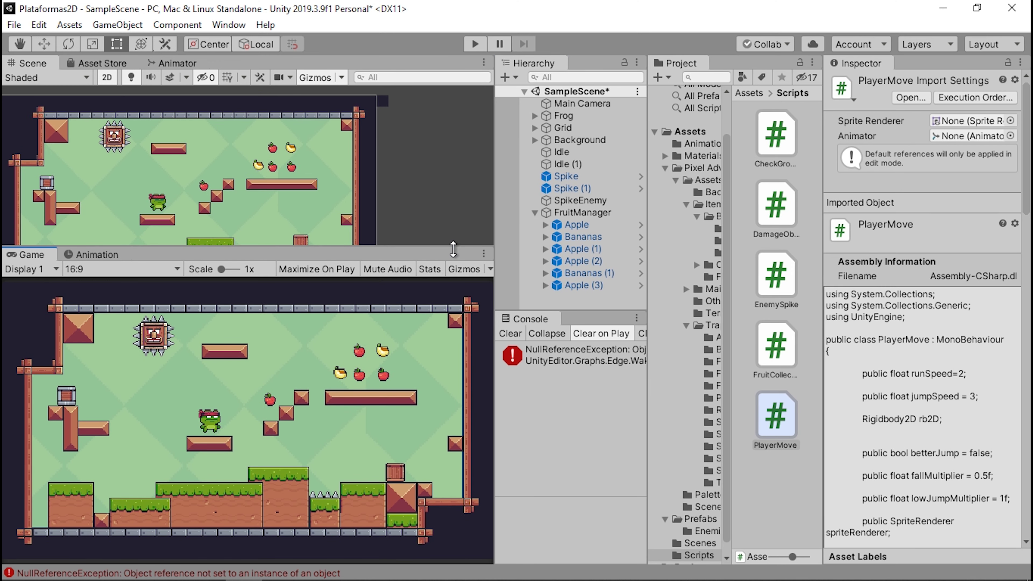